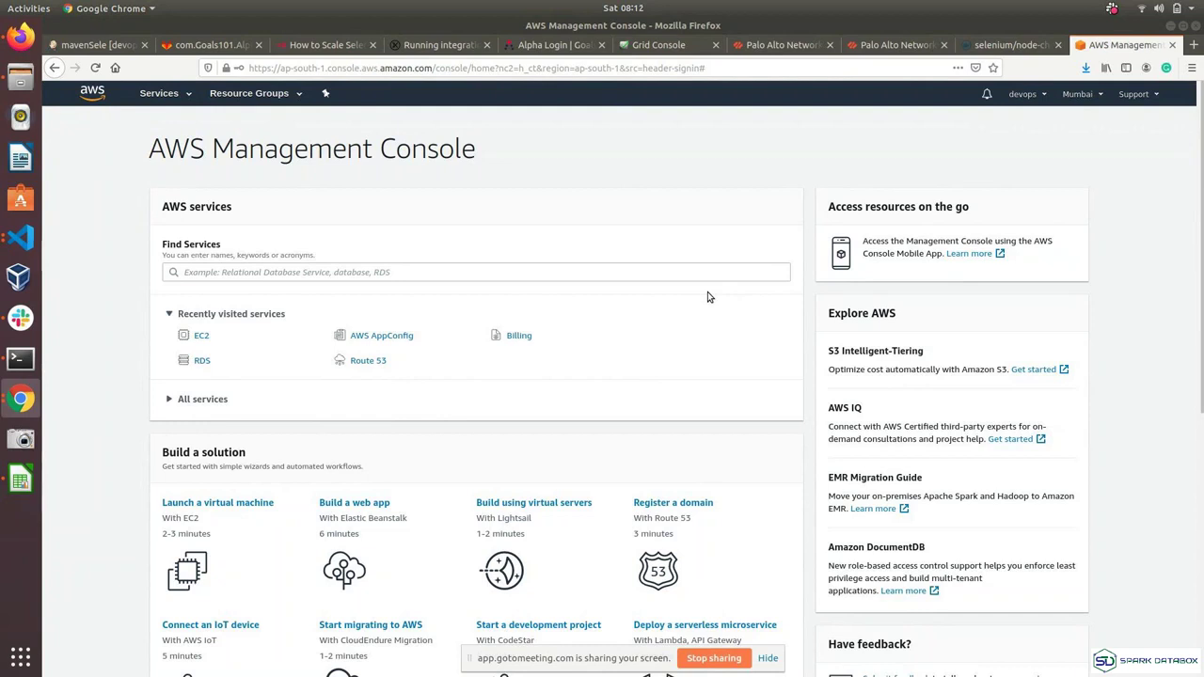
{"action": "key", "text": "XF86AudioRaiseVolume"}
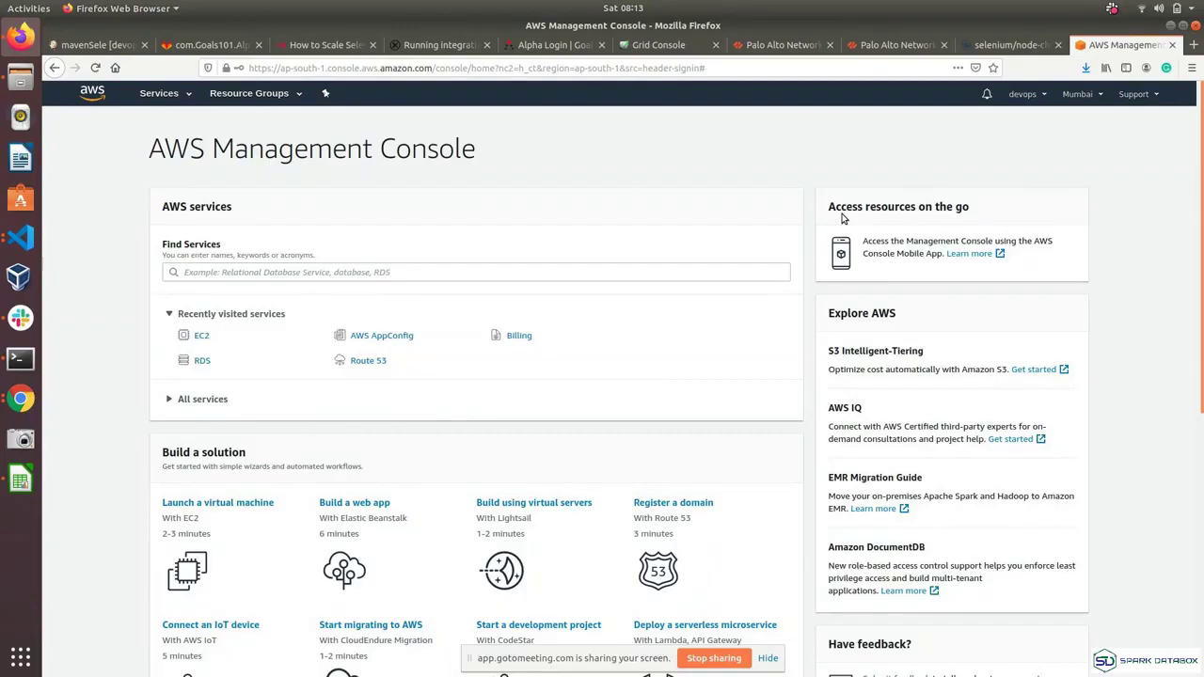
{"action": "left_click", "coordinate": [775, 663]}
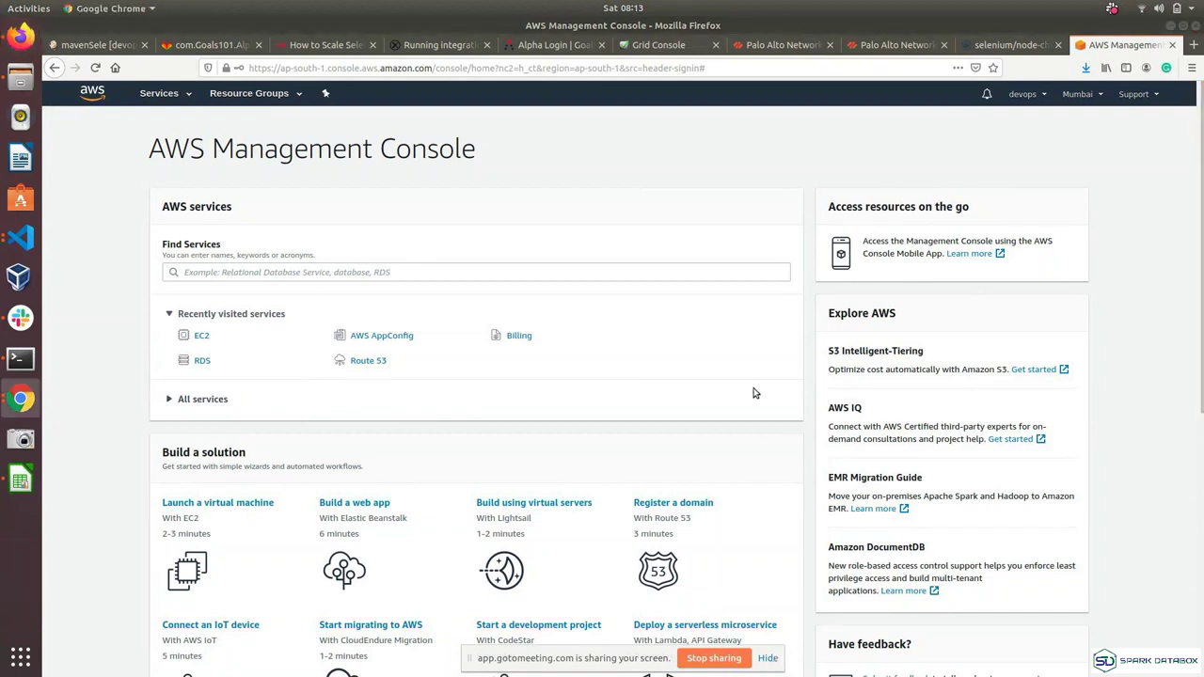
{"action": "key", "text": "alt+Tab"}
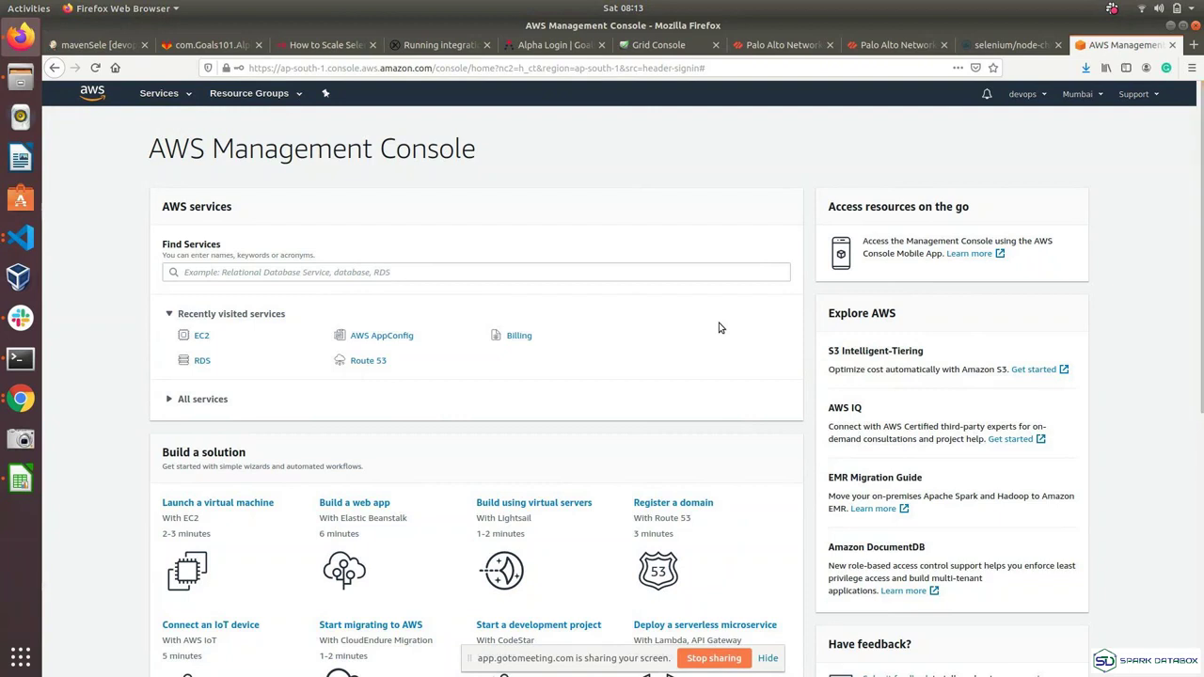
{"action": "key", "text": "alt+Tab"}
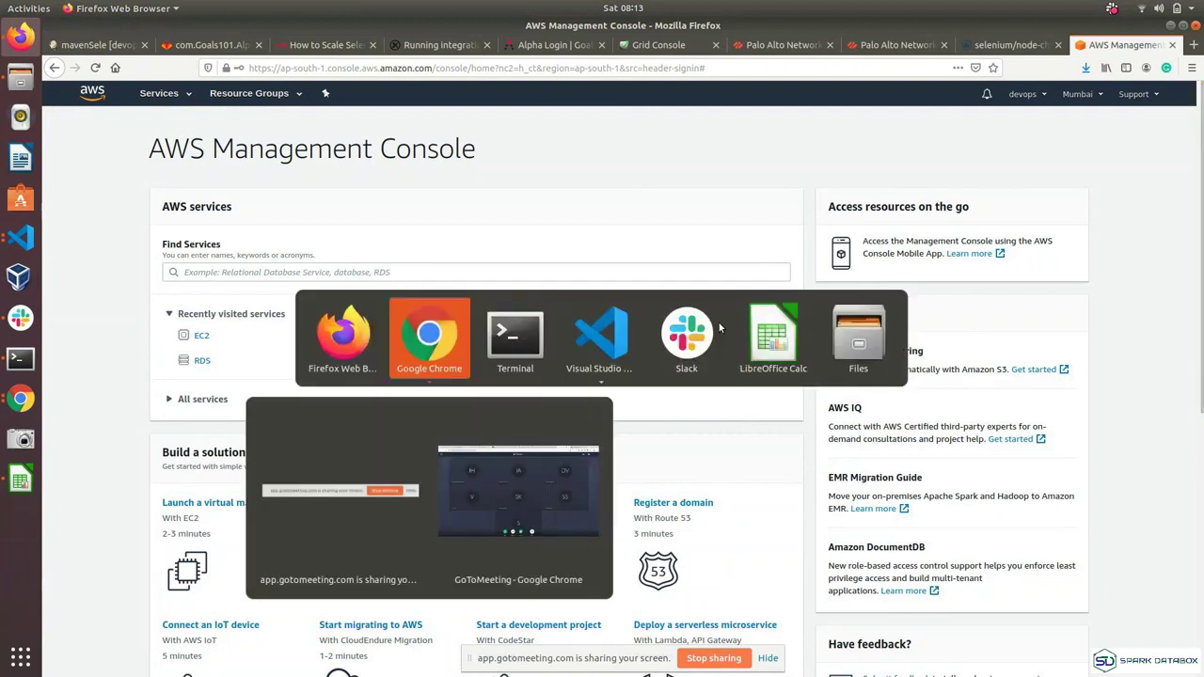
{"action": "key", "text": "alt+Tab"}
{"action": "key", "text": "alt+Tab"}
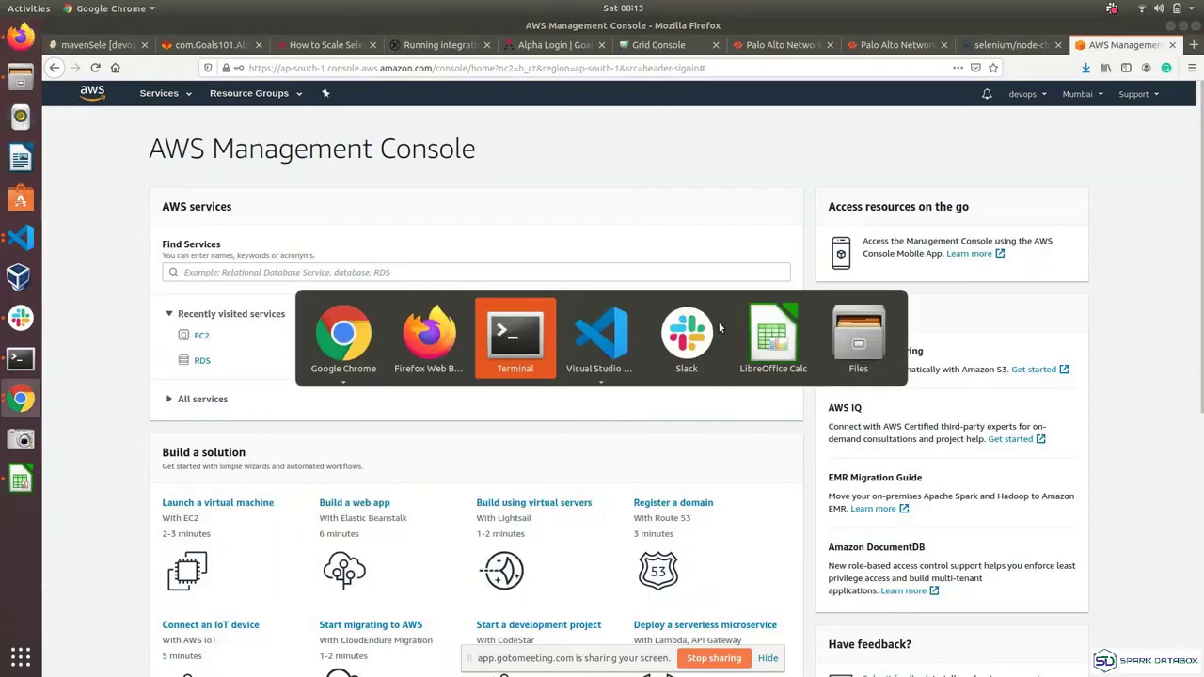
{"action": "key", "text": "alt+shift+Tab"}
{"action": "key", "text": "alt+shift+Tab"}
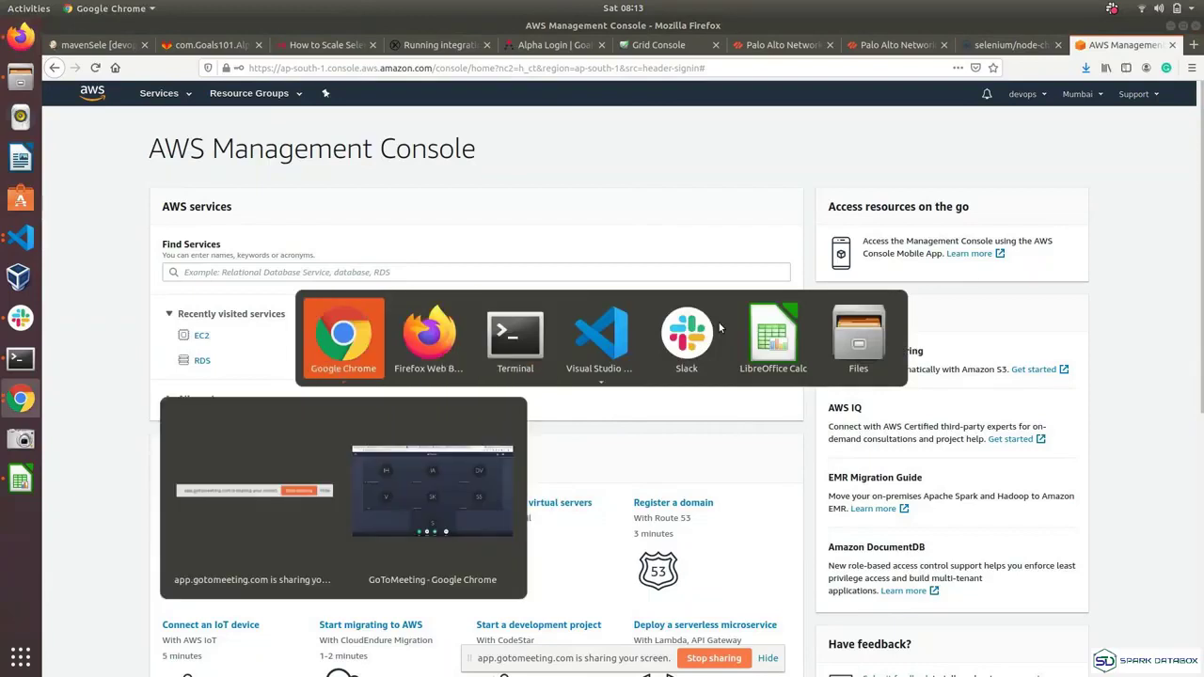
{"action": "key", "text": "alt+grave"}
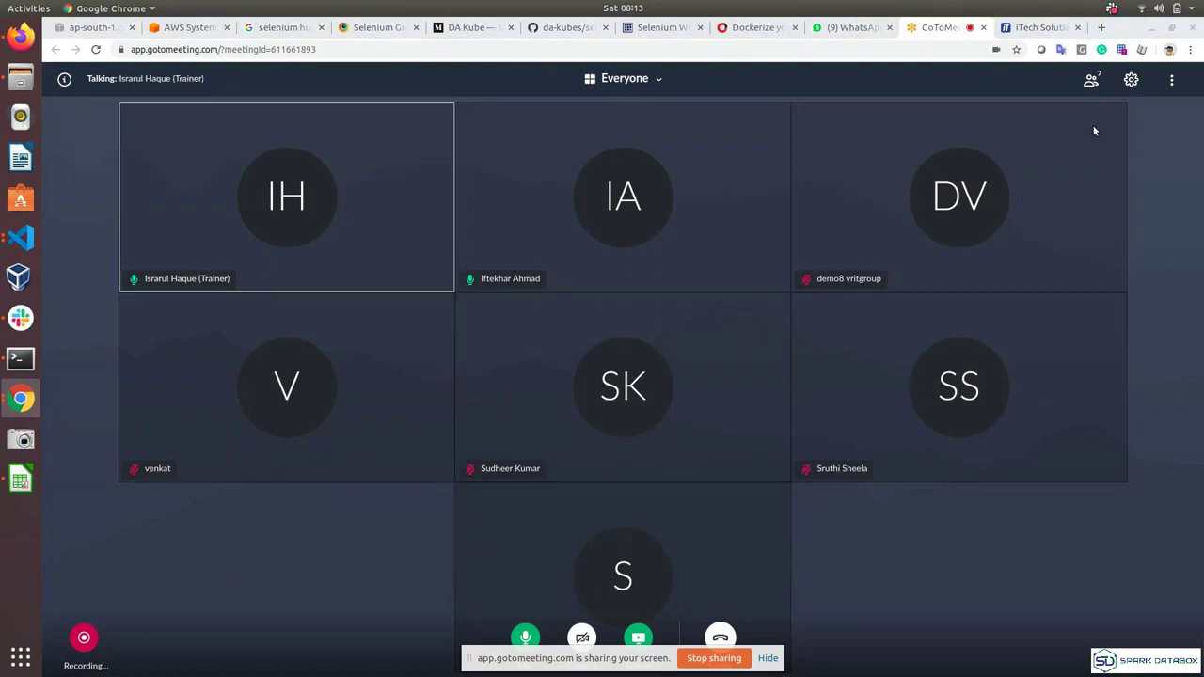
{"action": "key", "text": "alt+Tab"}
{"action": "key", "text": "alt+grave"}
{"action": "key", "text": "alt+Tab"}
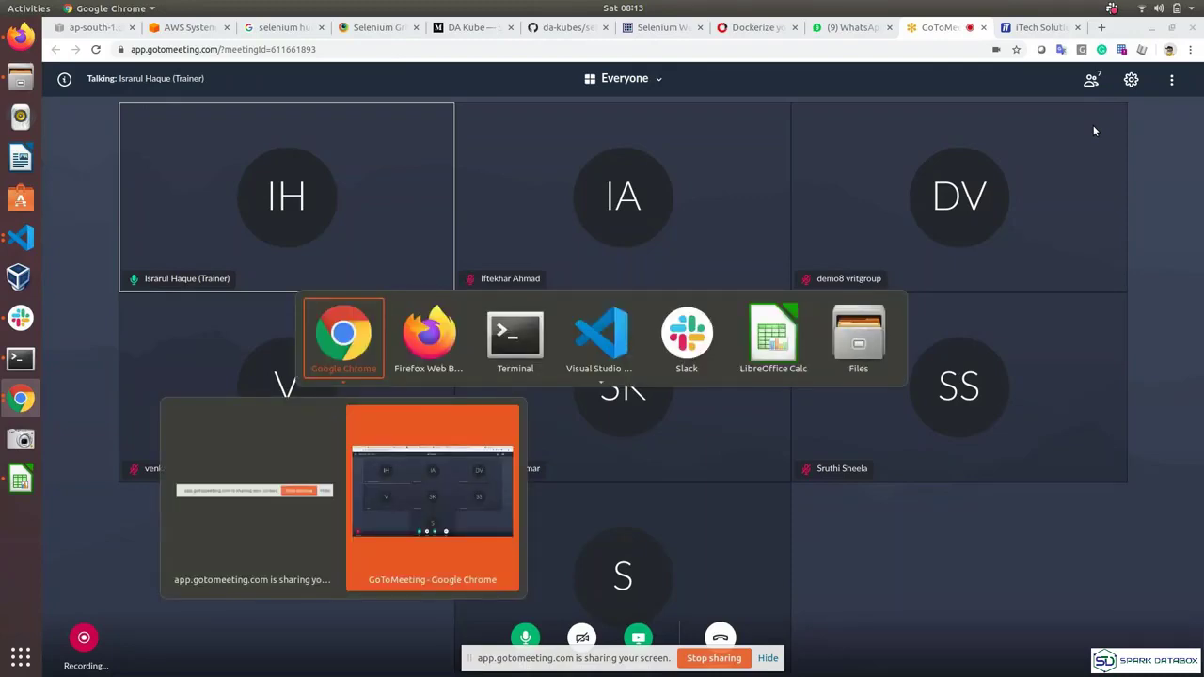
{"action": "key", "text": "alt+grave"}
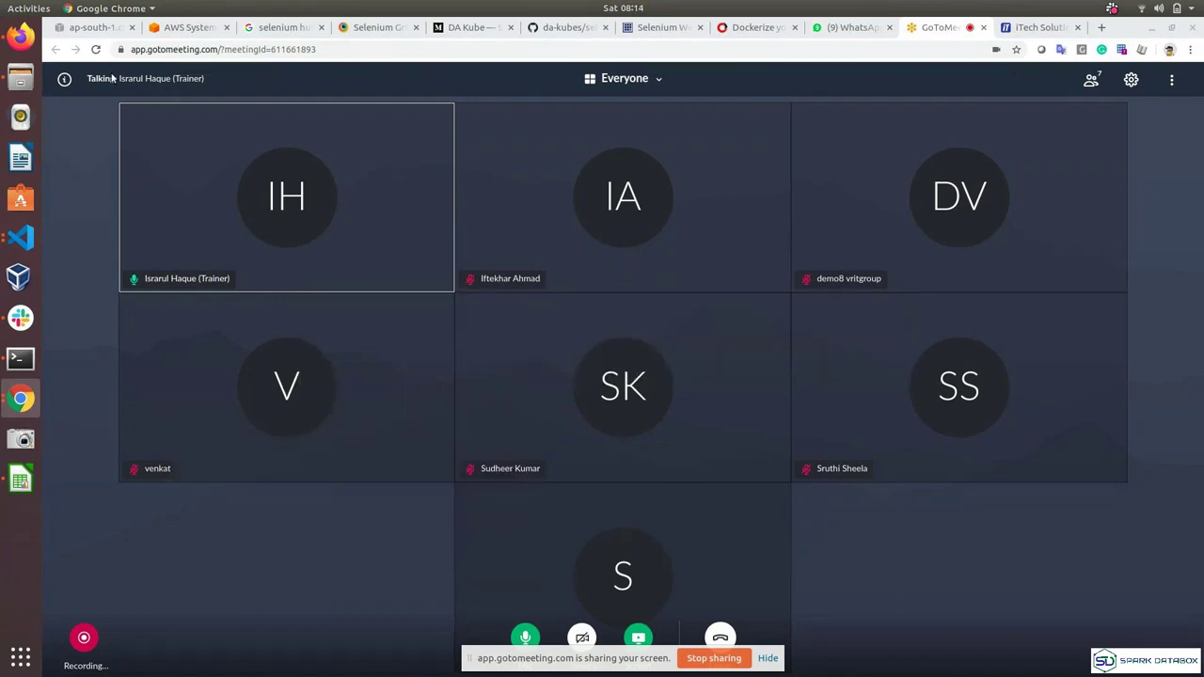
{"action": "left_click", "coordinate": [19, 38]}
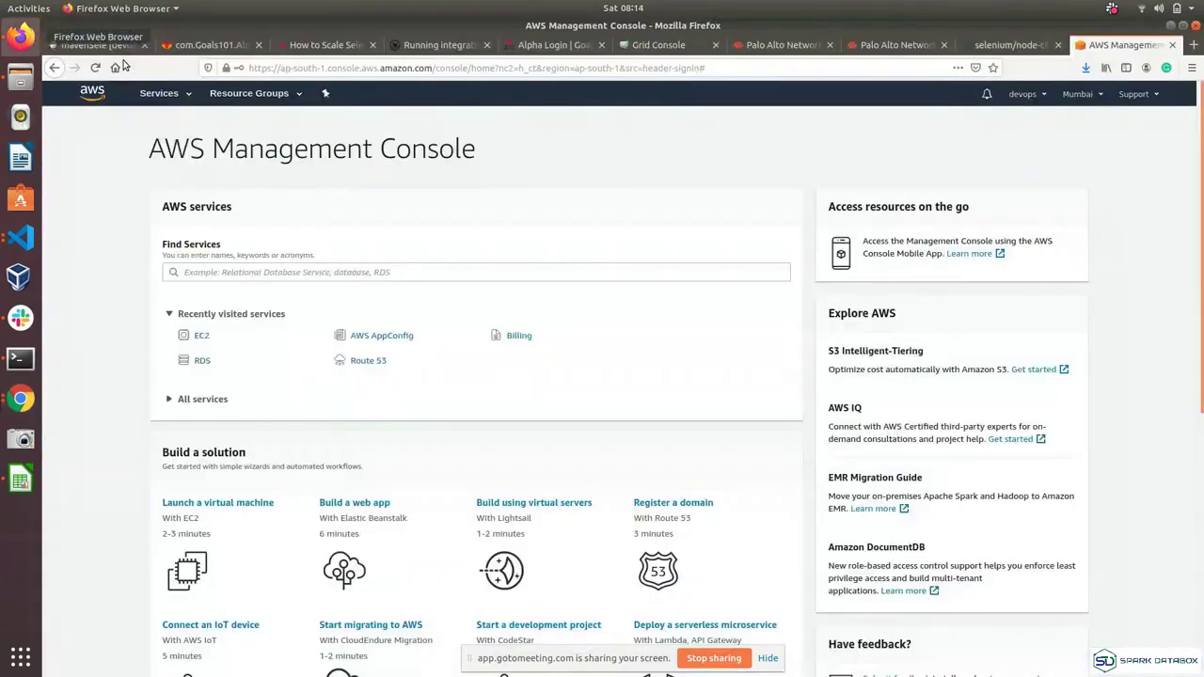
- Open the EC2 service and start launching a new instance from the instances list
{"action": "left_click", "coordinate": [313, 271]}
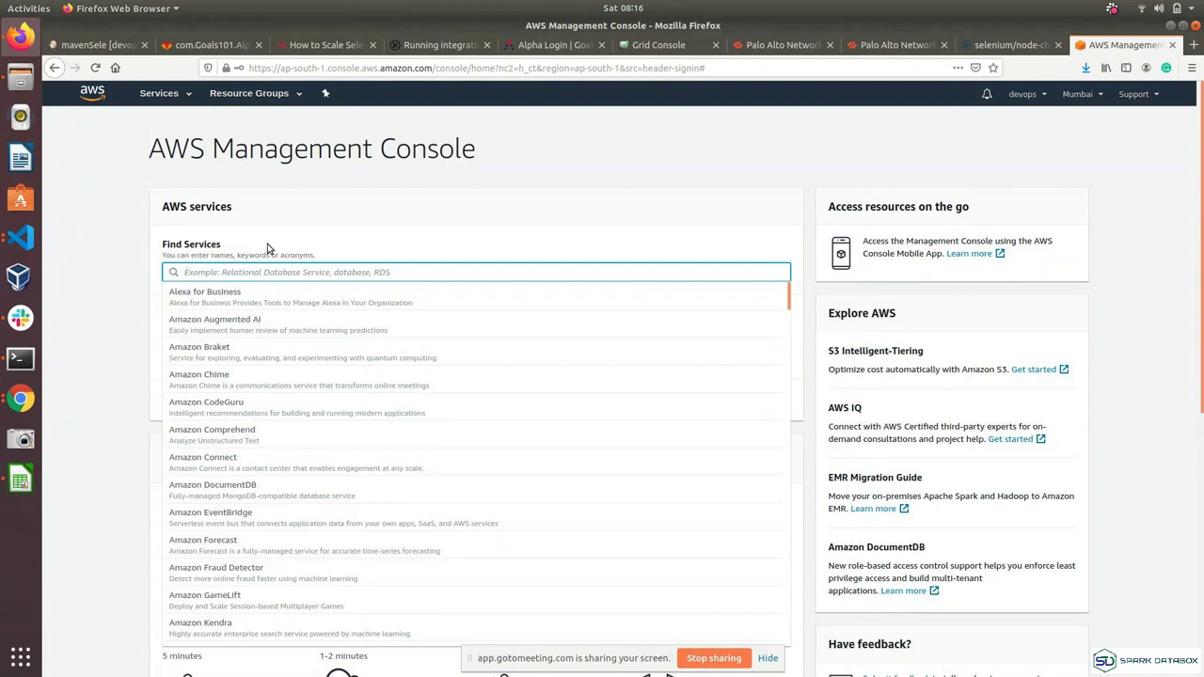
{"action": "left_click", "coordinate": [173, 97]}
{"action": "left_click", "coordinate": [173, 97]}
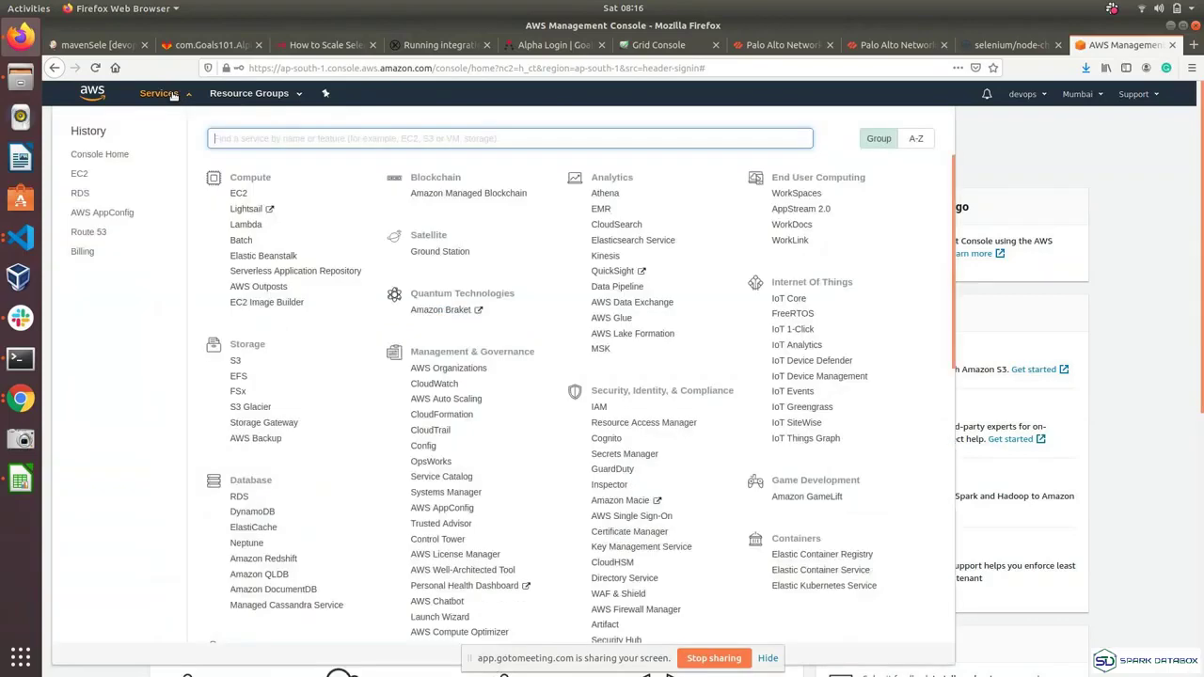
{"action": "left_click", "coordinate": [238, 195]}
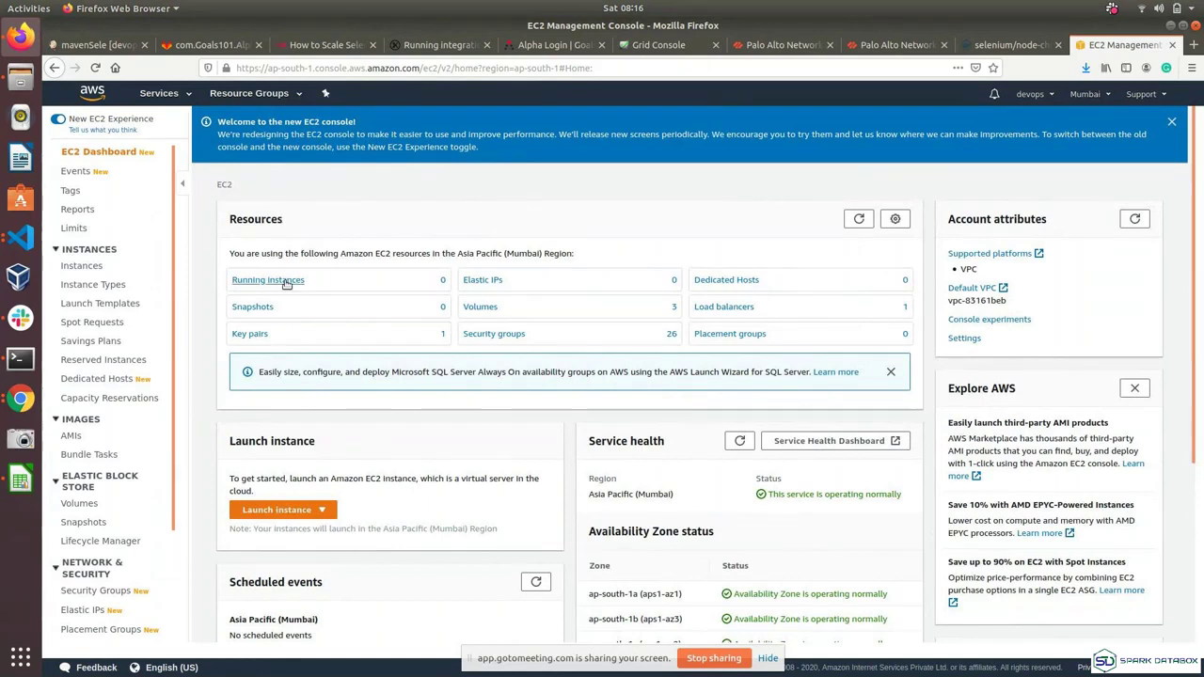
{"action": "left_click", "coordinate": [279, 509]}
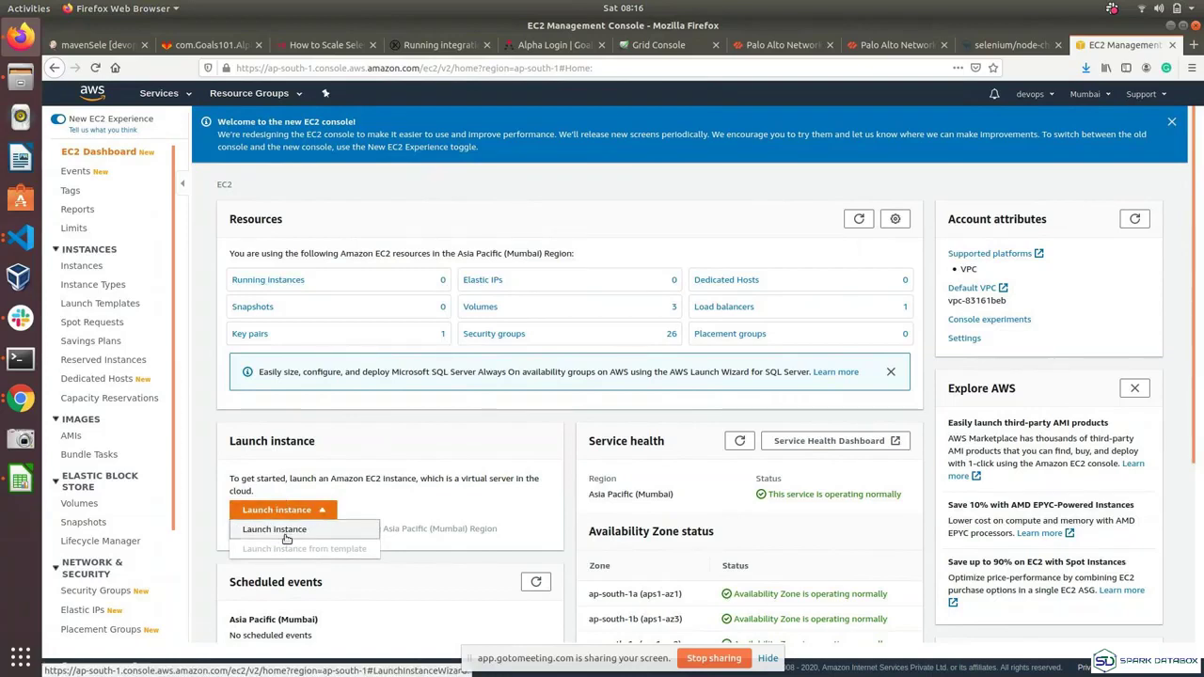
{"action": "left_click", "coordinate": [108, 270]}
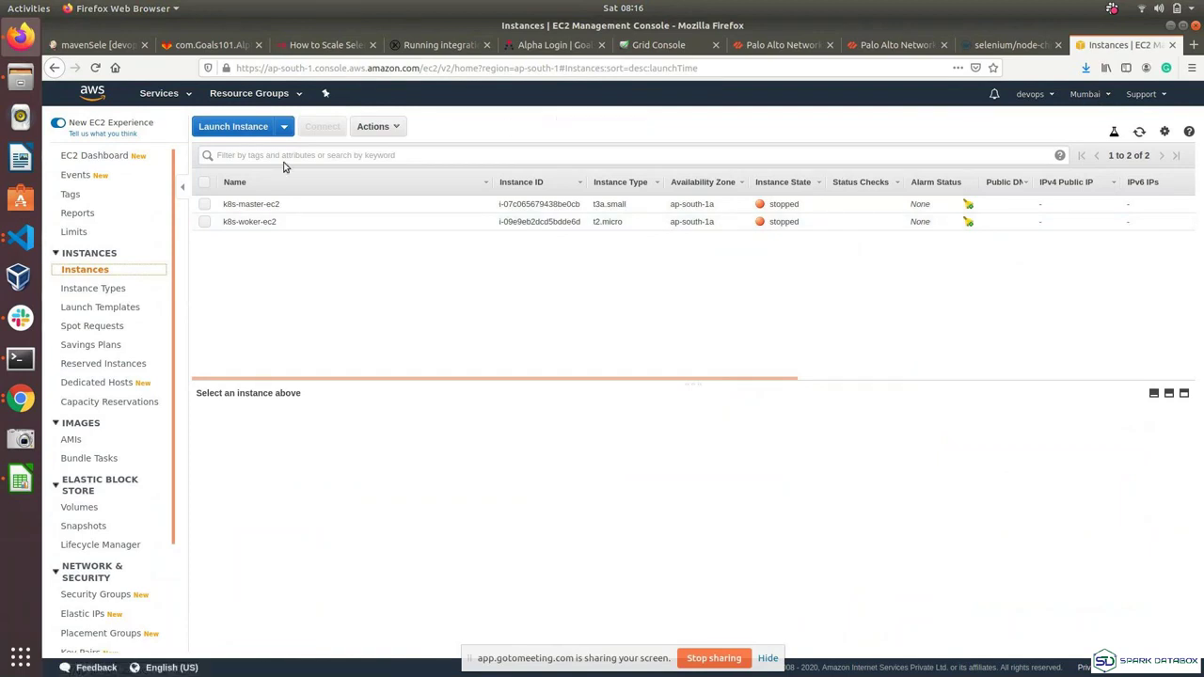
{"action": "left_click", "coordinate": [227, 133]}
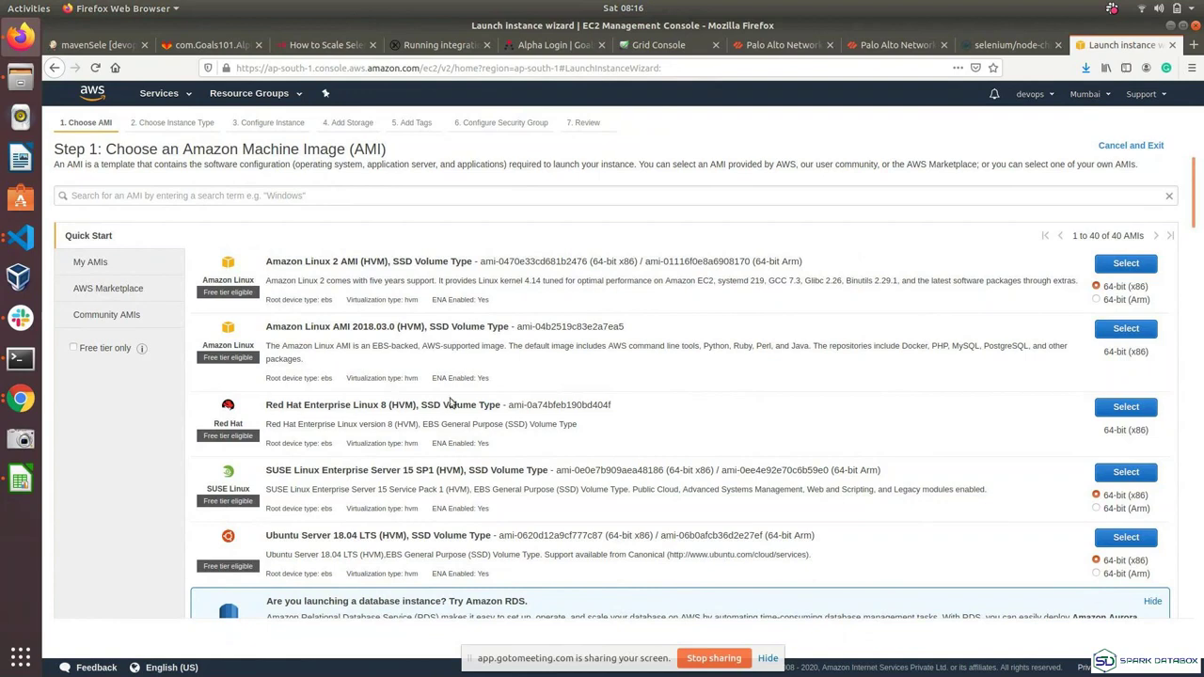
- Search the Amazon Machine Images for "redhat 7"
{"action": "left_click", "coordinate": [332, 189]}
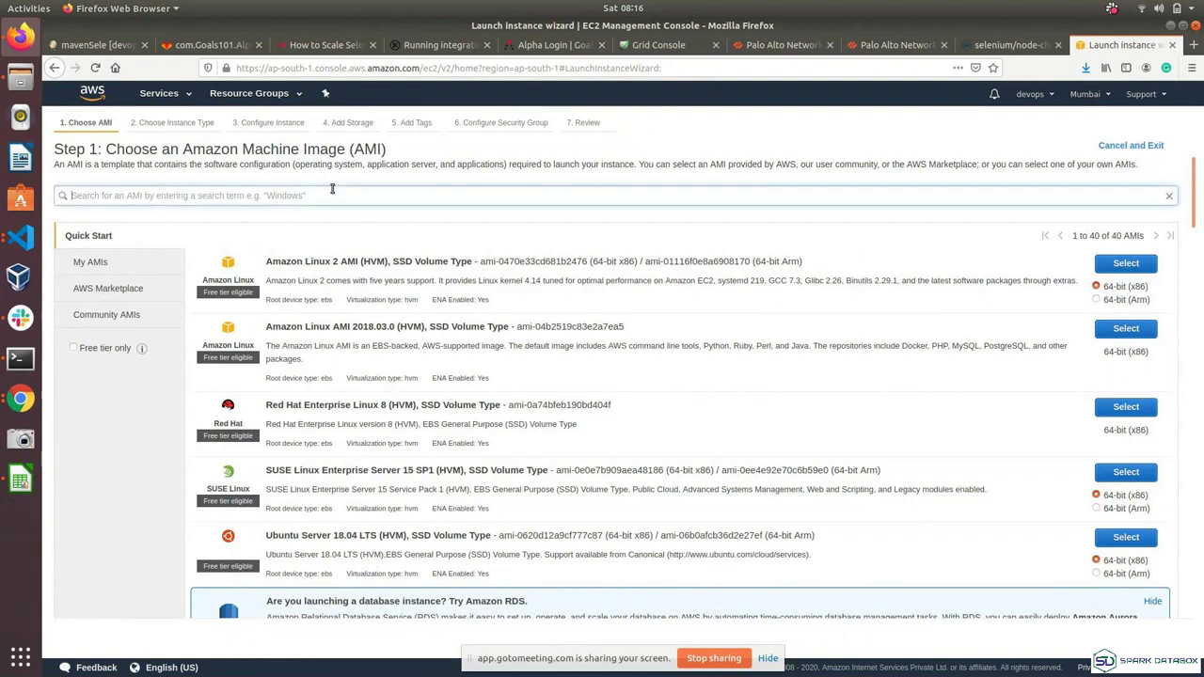
{"action": "type", "text": "redhat 7"}
{"action": "key", "text": "Return"}
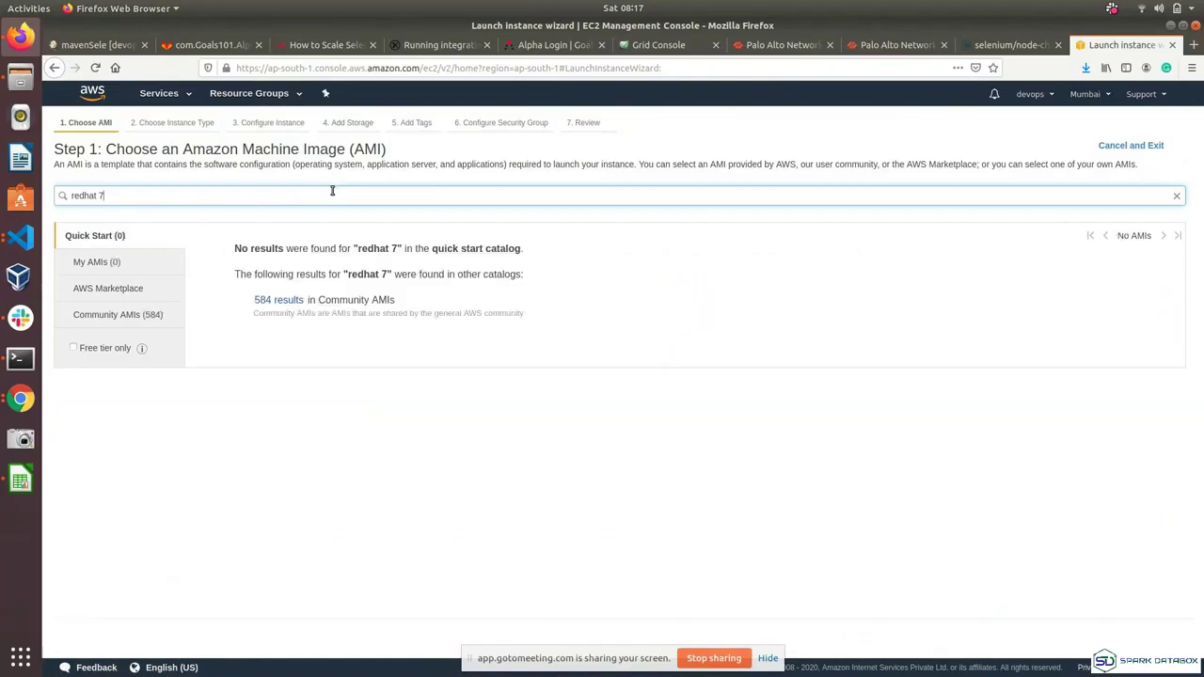
- Search the machine images for "rhel 7" and select the community AMI RHEL-7.7_HVM-20191028-x86_64-1-Hourly2-GP2
{"action": "key", "text": "ctrl+a"}
{"action": "type", "text": "rhel 7"}
{"action": "key", "text": "Return"}
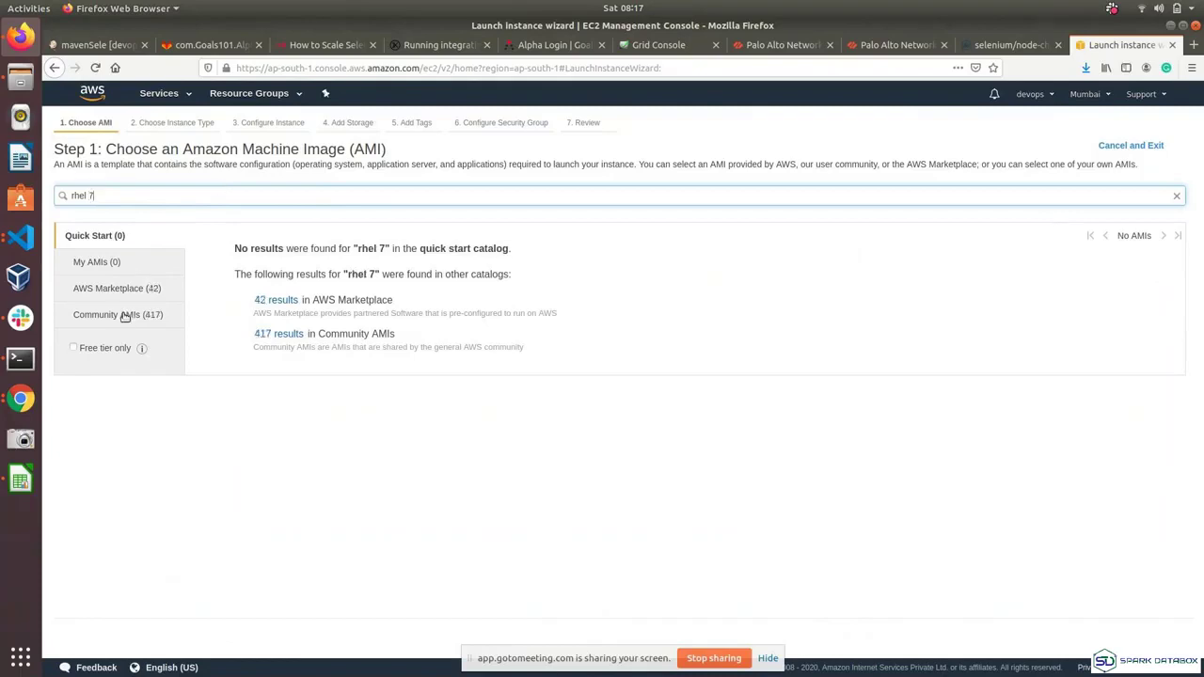
{"action": "left_click", "coordinate": [133, 319]}
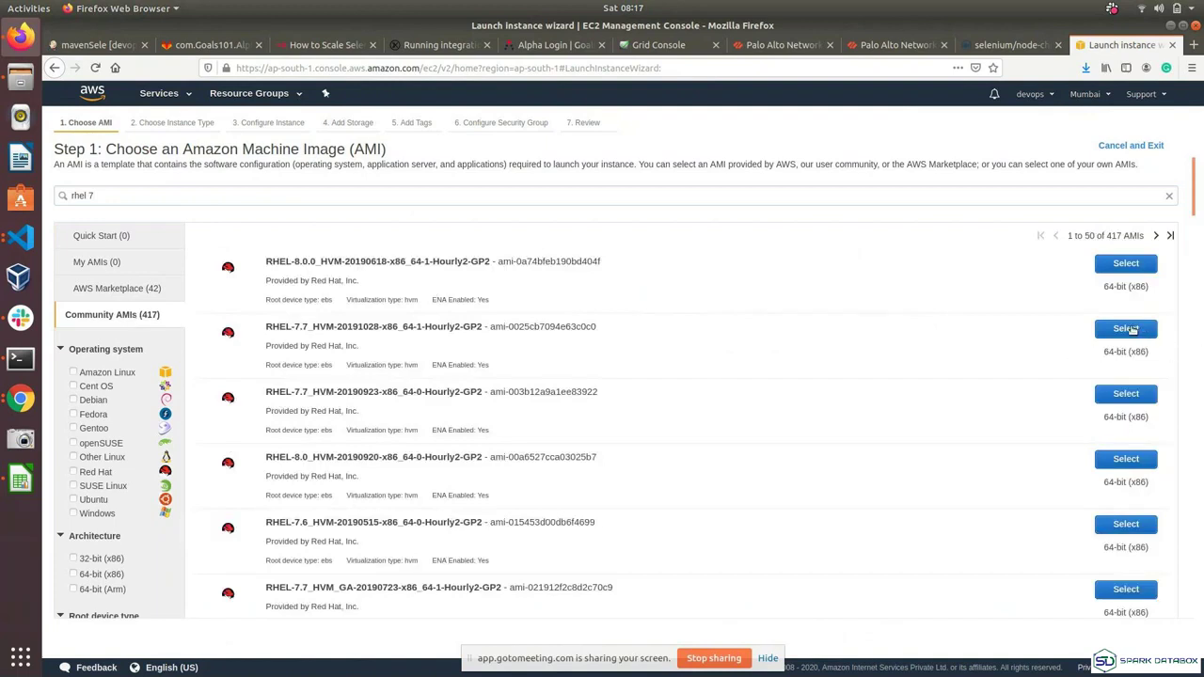
{"action": "left_click", "coordinate": [1126, 329]}
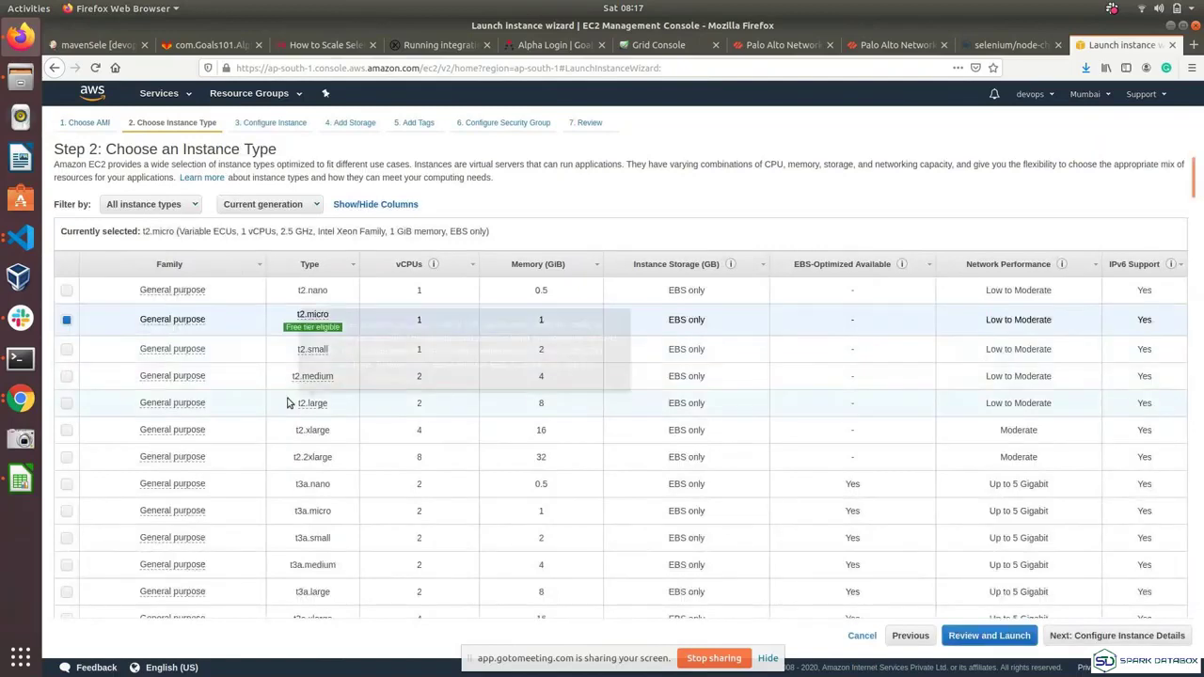
- Keep the t2.micro instance type and continue to the instance details
{"action": "mouse_move", "coordinate": [320, 375]}
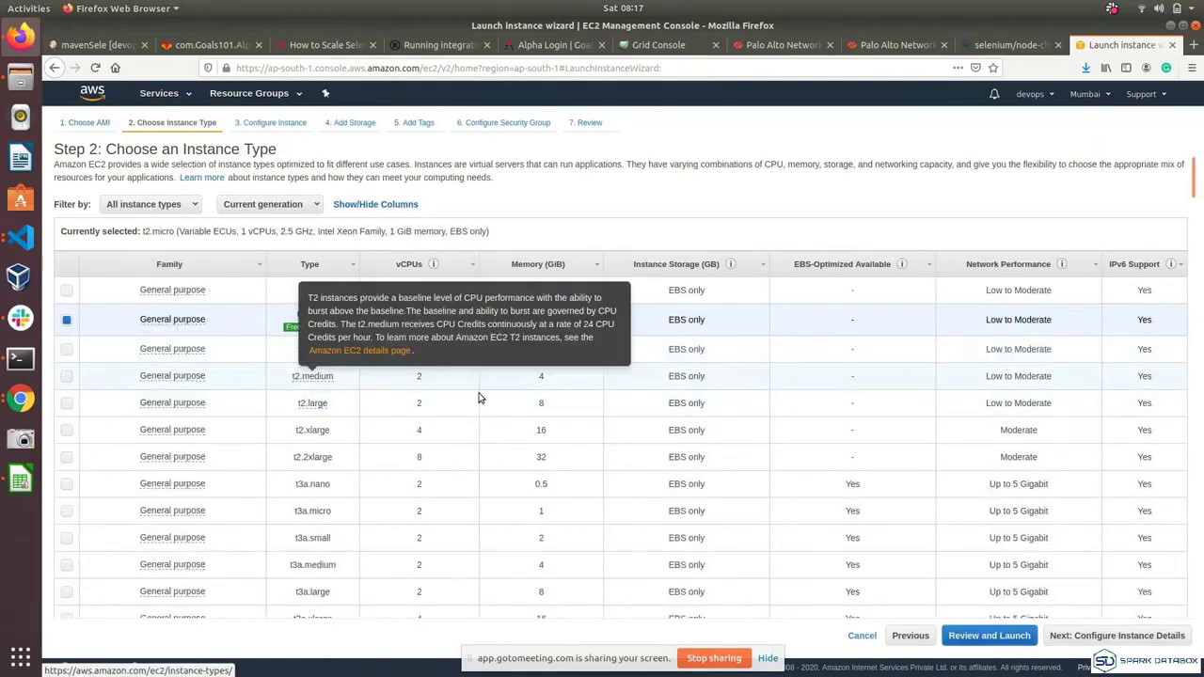
{"action": "mouse_move", "coordinate": [314, 310]}
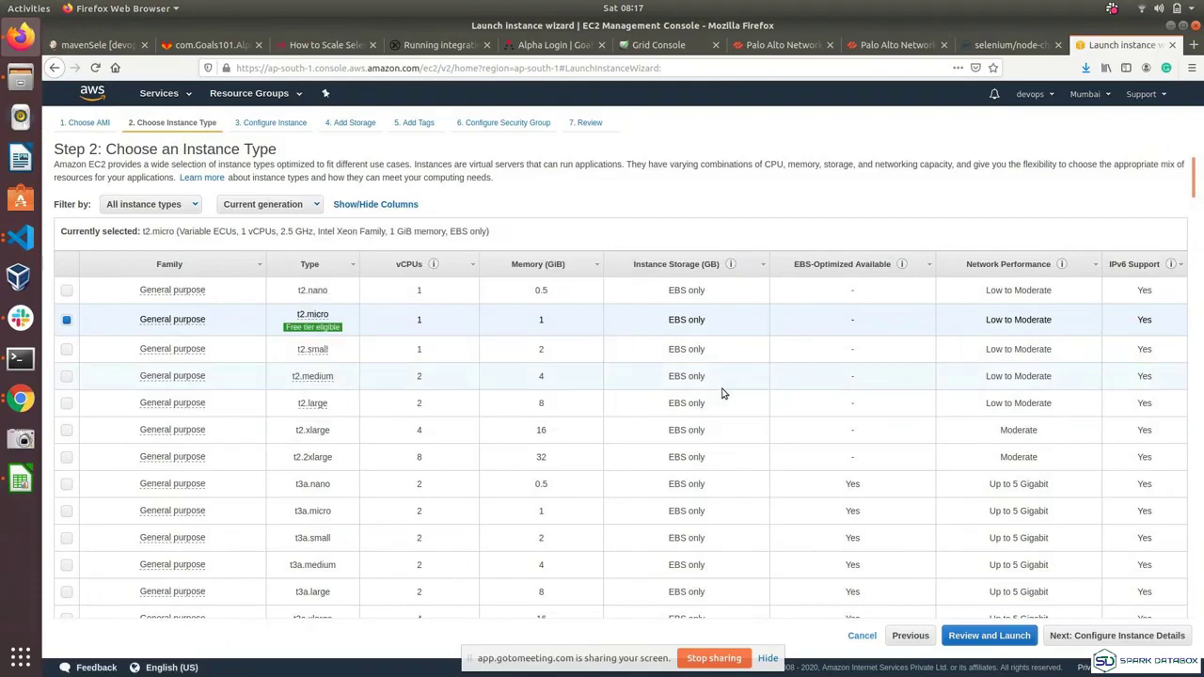
{"action": "left_click", "coordinate": [1072, 636]}
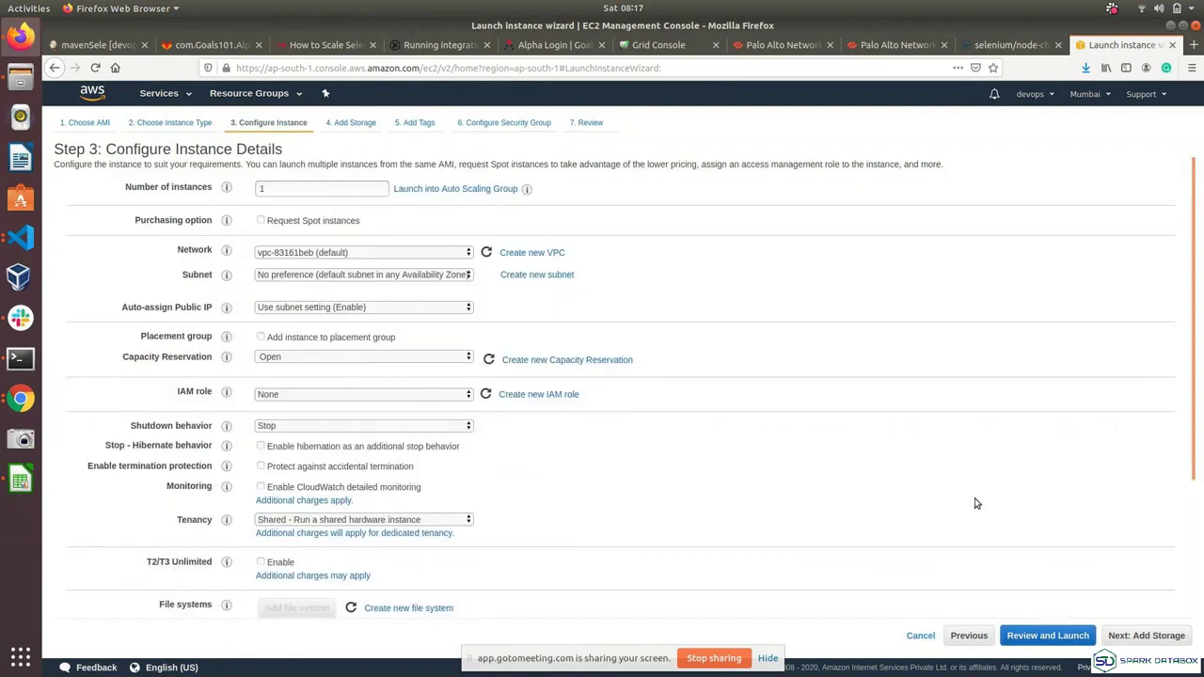
- Begin a text user data script in the advanced details with the line #!/bin/bash
{"action": "scroll", "coordinate": [976, 504], "scroll_direction": "down", "scroll_amount": 3}
{"action": "scroll", "coordinate": [976, 503], "scroll_direction": "up", "scroll_amount": 3}
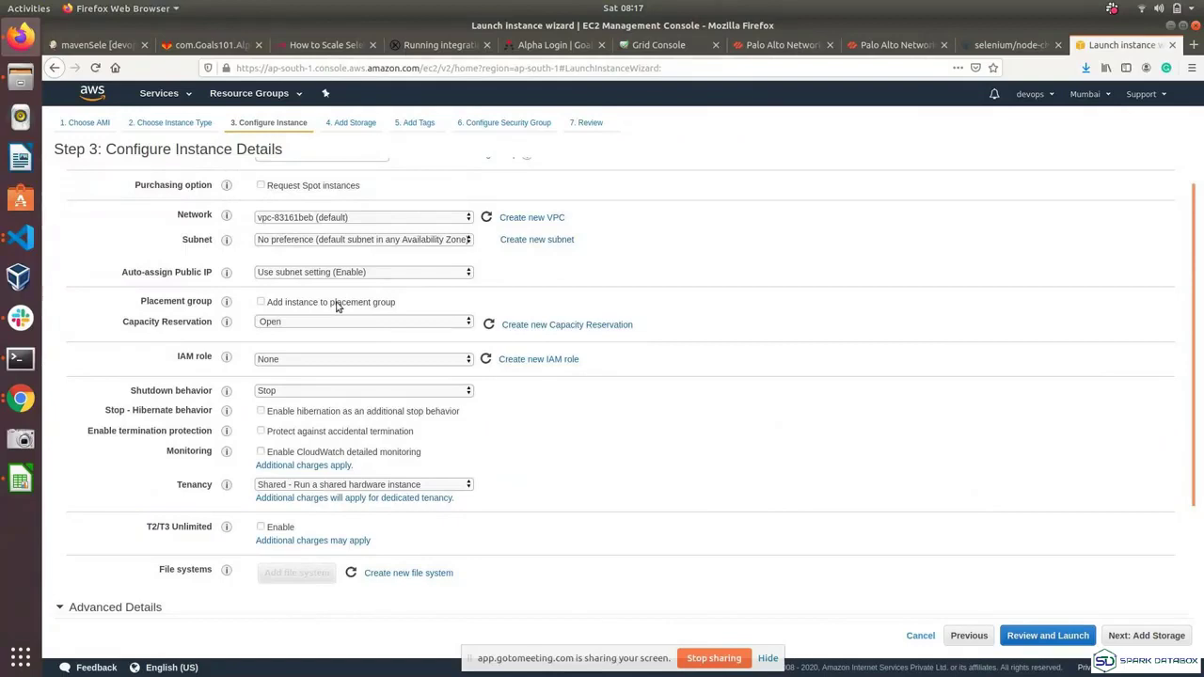
{"action": "scroll", "coordinate": [337, 306], "scroll_direction": "up", "scroll_amount": 1}
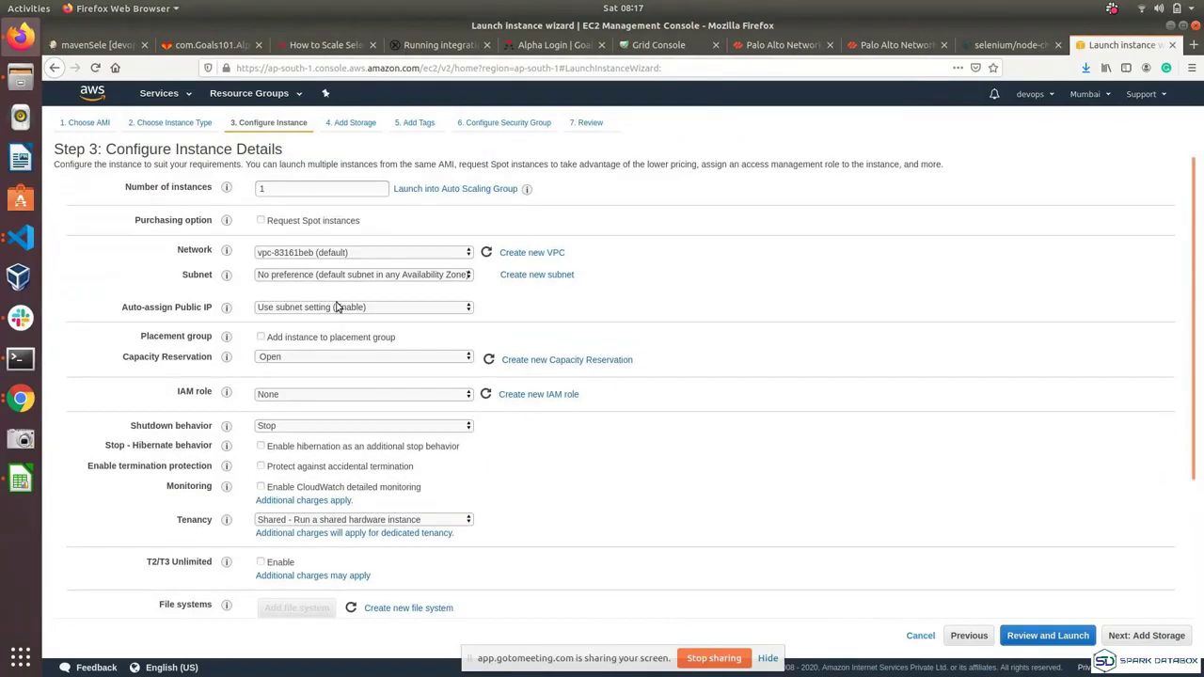
{"action": "scroll", "coordinate": [336, 307], "scroll_direction": "down", "scroll_amount": 1}
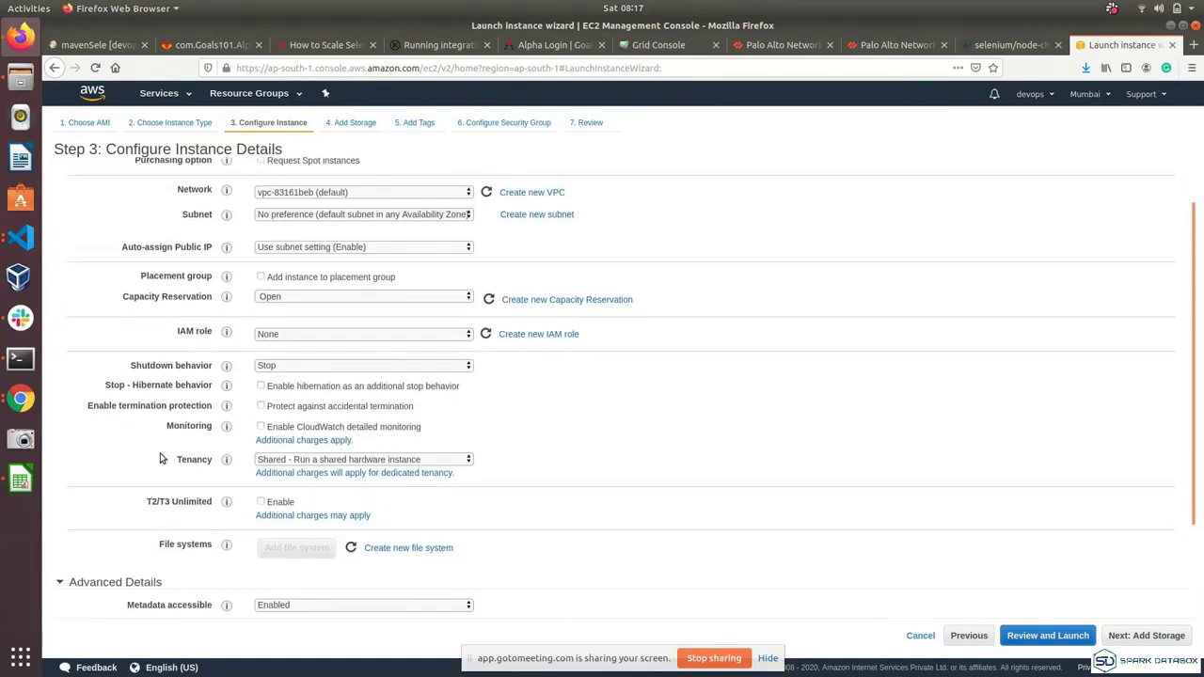
{"action": "scroll", "coordinate": [160, 458], "scroll_direction": "down", "scroll_amount": 1}
{"action": "scroll", "coordinate": [160, 458], "scroll_direction": "down", "scroll_amount": 1}
{"action": "left_click", "coordinate": [336, 581]}
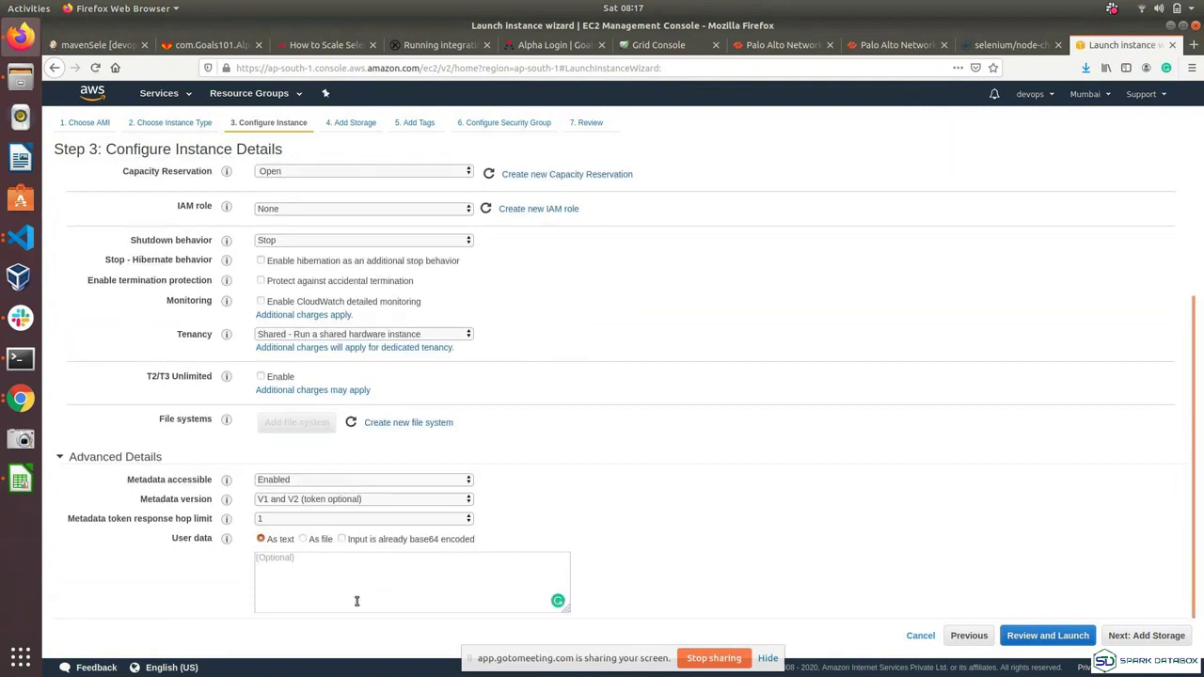
{"action": "type", "text": "#"}
{"action": "type", "text": "!/bin/bas"}
{"action": "type", "text": "h"}
- Add the line "sudo yum install httpd -y" to the user data script
{"action": "type", "text": "yum install"}
{"action": "type", "text": "httpd"}
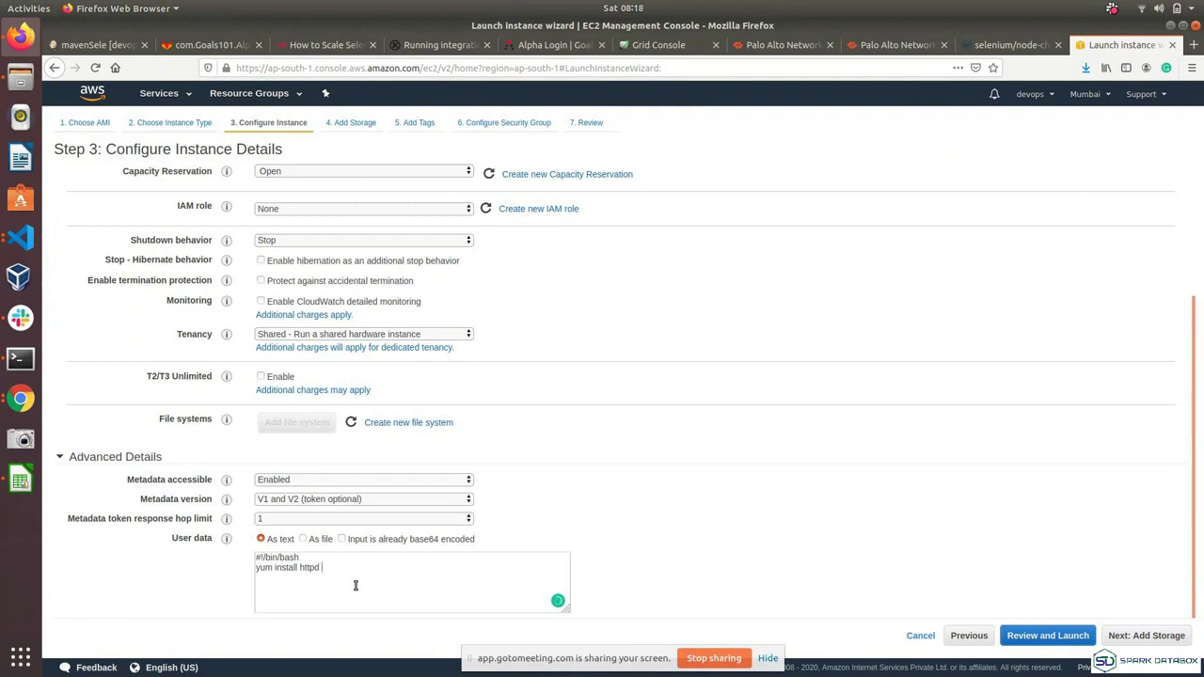
{"action": "type", "text": "-y"}
{"action": "type", "text": "sud"}
{"action": "key", "text": "BackSpace"}
{"action": "type", "text": "o"}
{"action": "key", "text": "Return"}
- Add the lines "sudo systemctl start httpd" and "sudo systemctl enable httpd" to the user data script
{"action": "type", "text": "sudo systemctl "}
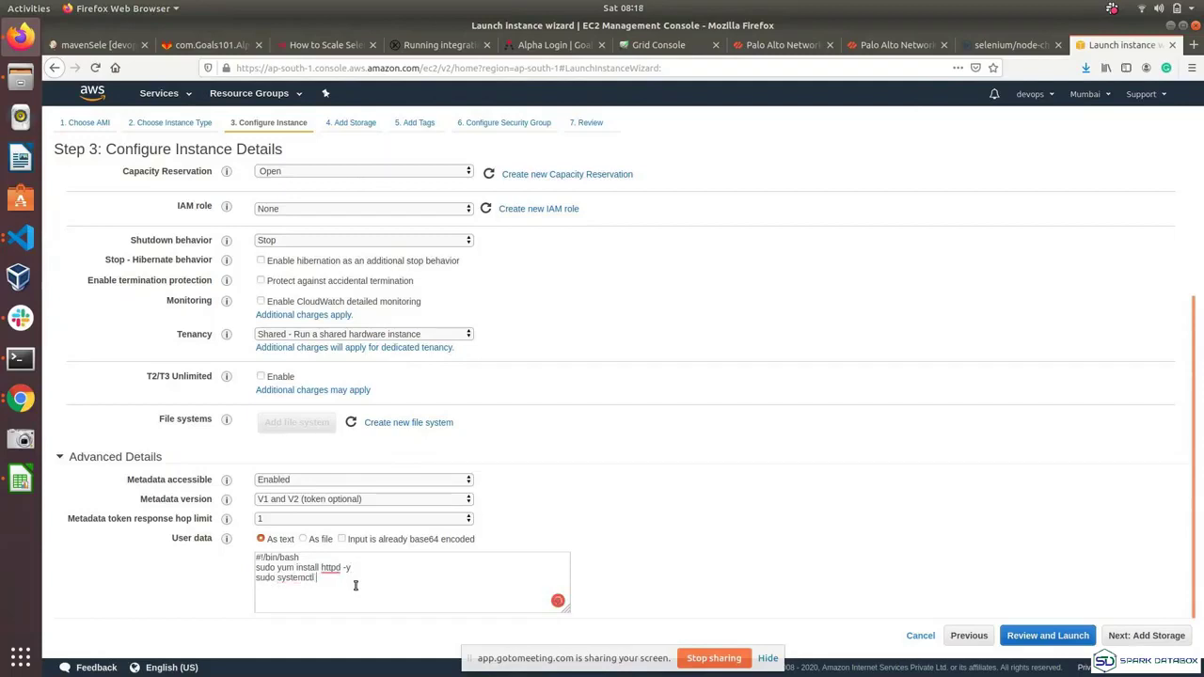
{"action": "type", "text": "start httpd"}
{"action": "key", "text": "BackSpace"}
{"action": "key", "text": "BackSpace"}
{"action": "type", "text": "tpd"}
{"action": "type", "text": "sudo sys"}
{"action": "type", "text": "temctl enable htt"}
{"action": "type", "text": "pd"}
- Finish the user data script with the line: echo "This is our demo" > /var/www/html/index.html
{"action": "type", "text": "echo"}
{"action": "type", "text": " '"}
{"action": "type", "text": "This is our"}
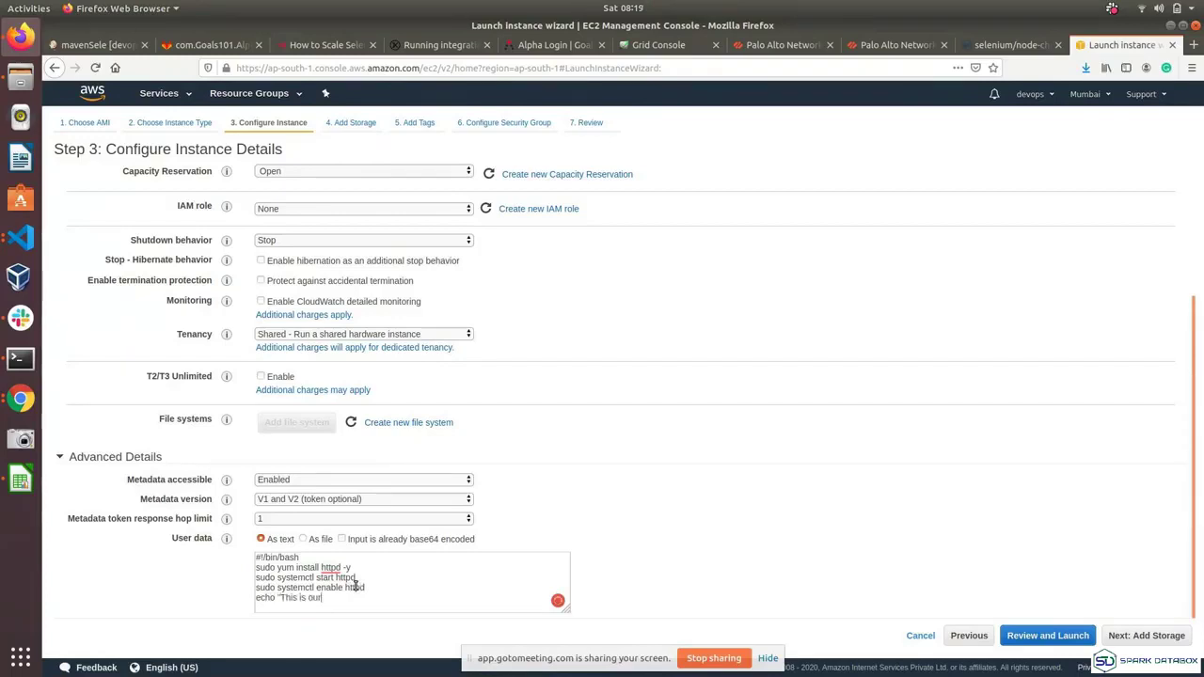
{"action": "type", "text": " demo\" >"}
{"action": "key", "text": "BackSpace"}
{"action": "key", "text": "BackSpace"}
{"action": "type", "text": "> /var/www/html/index.html"}
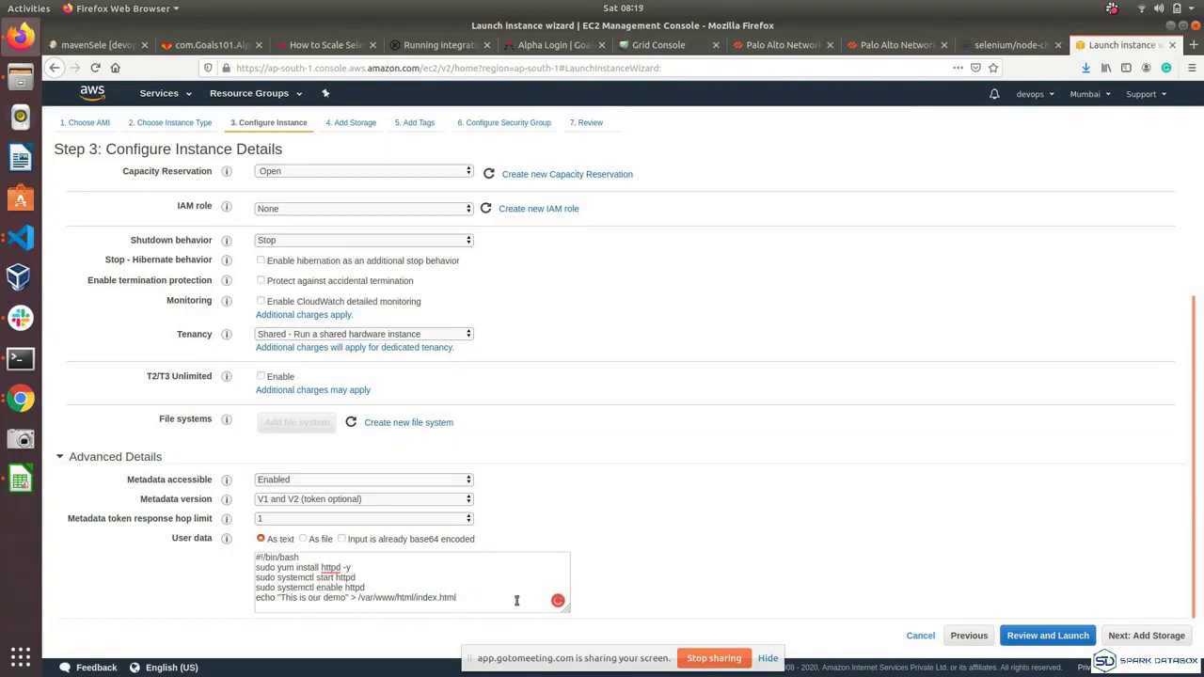
- Continue to the storage settings, set the root volume size to 8 GiB, and proceed to the tags
{"action": "left_click", "coordinate": [1163, 644]}
{"action": "double_click", "coordinate": [417, 259]}
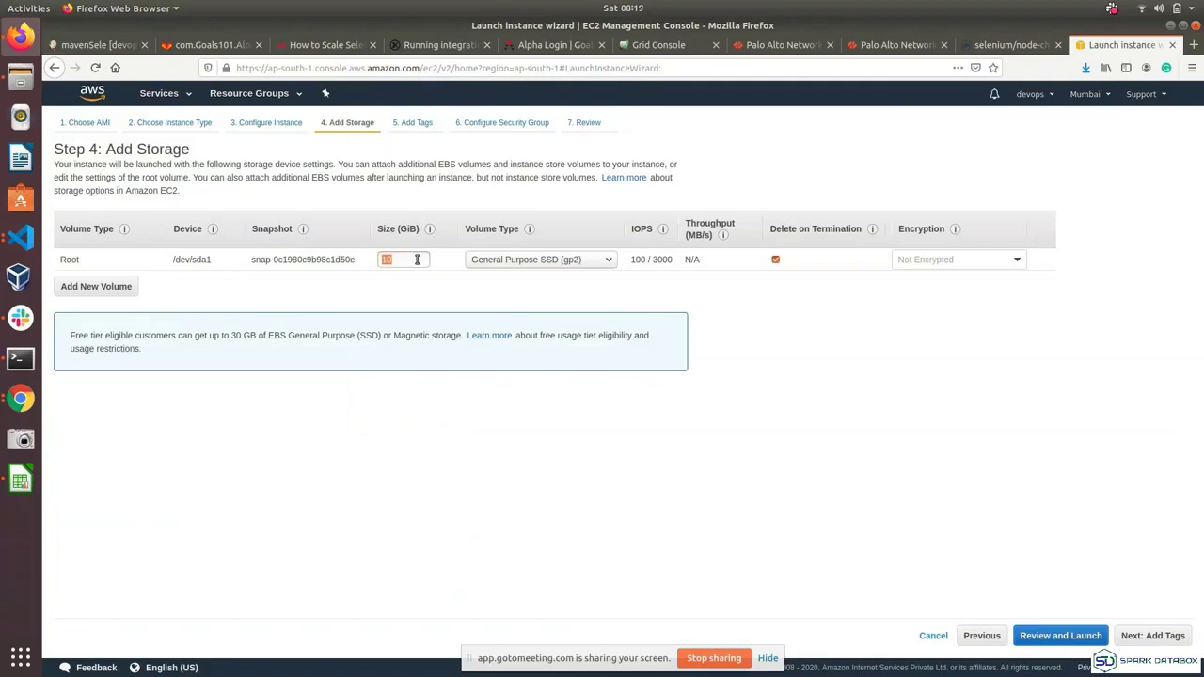
{"action": "type", "text": "8"}
{"action": "left_click", "coordinate": [1154, 638]}
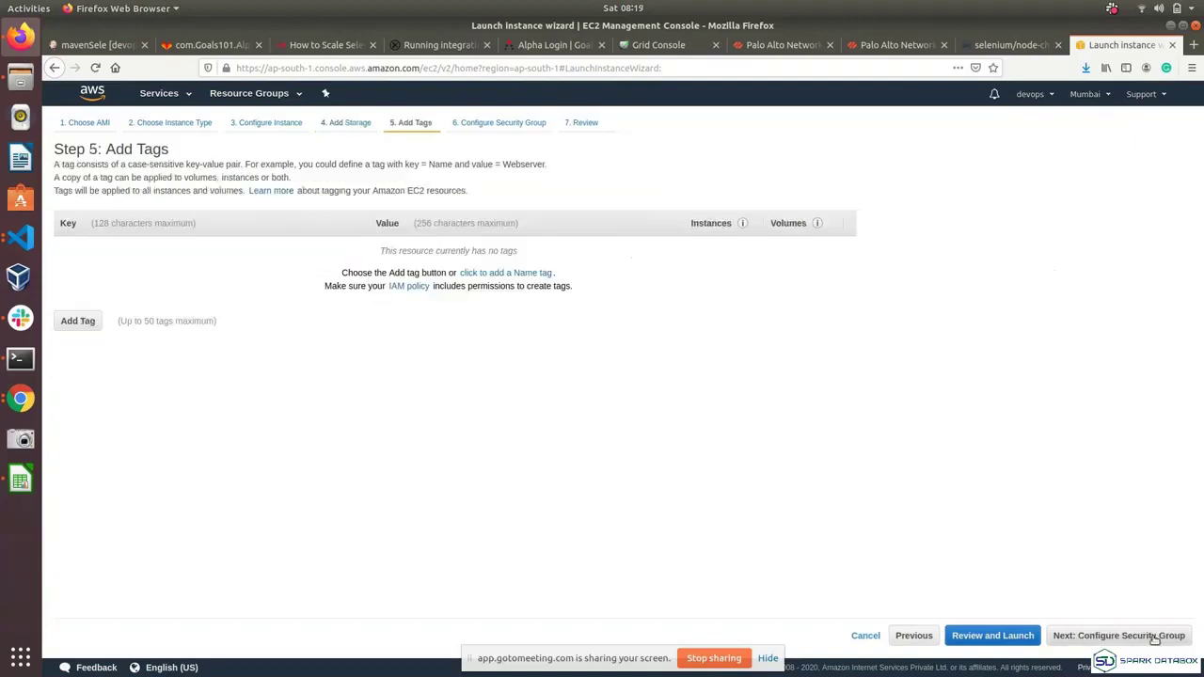
- Add a tag with key Name and value Demo, and continue to the security group configuration
{"action": "left_click", "coordinate": [90, 326]}
{"action": "type", "text": "Name"}
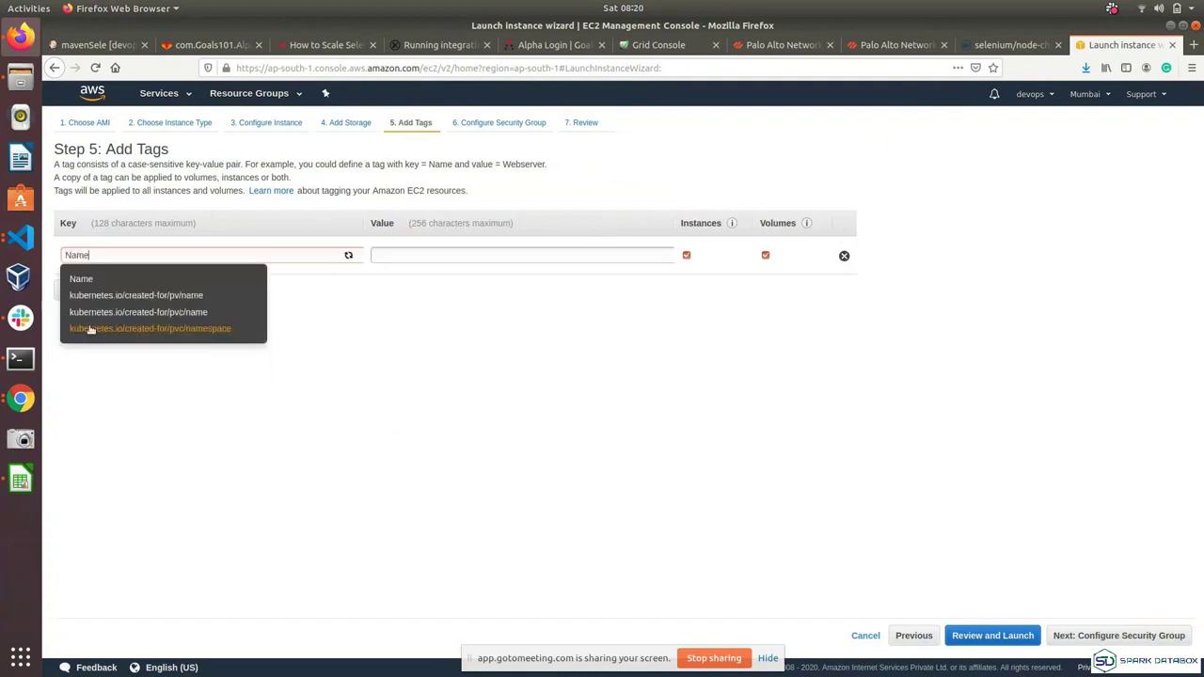
{"action": "key", "text": "Tab"}
{"action": "type", "text": "Demo"}
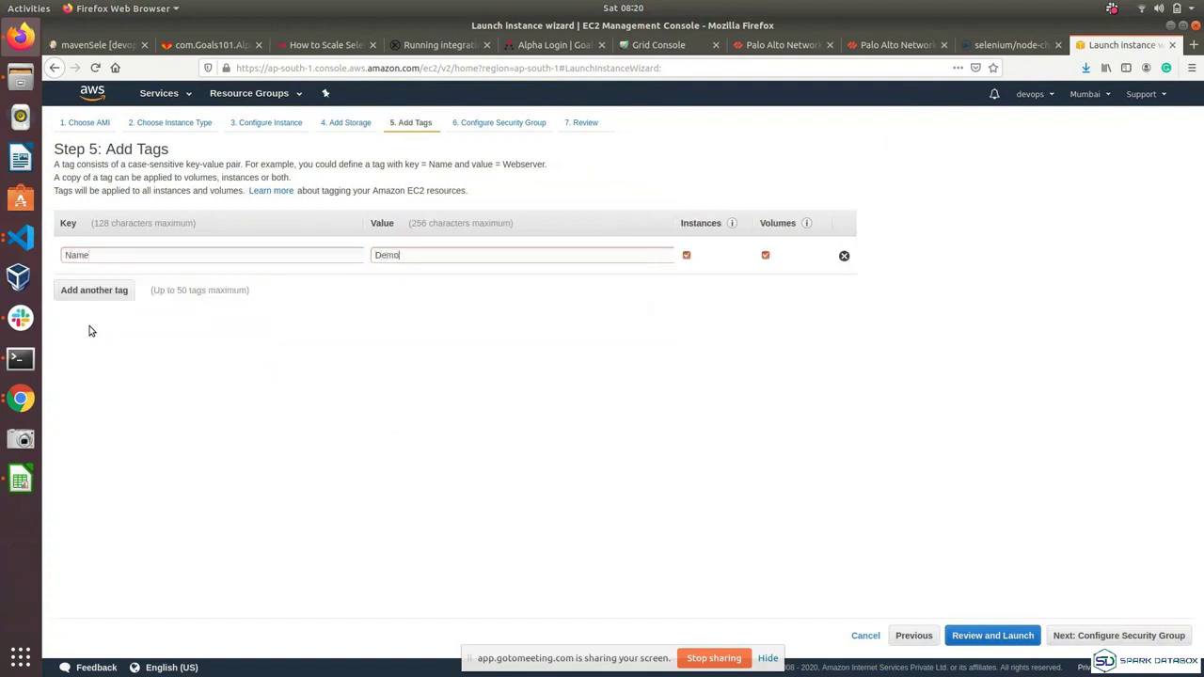
{"action": "left_click", "coordinate": [1155, 638]}
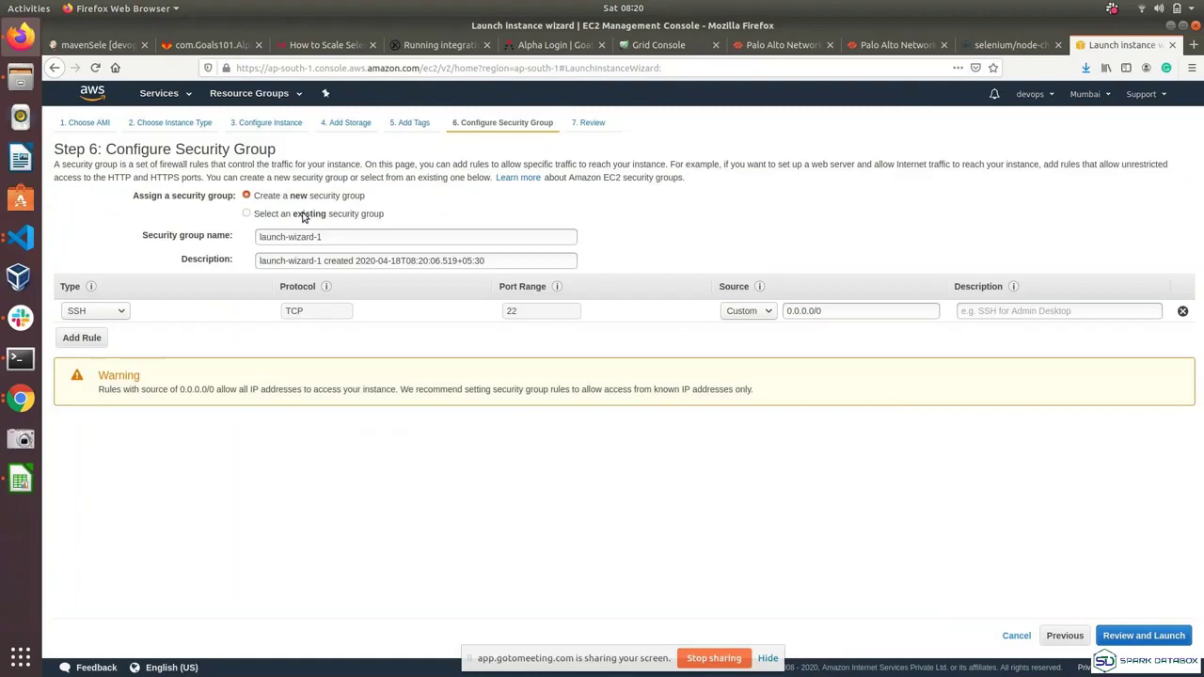
- Enter "demo" as both the name and the description of the new security group
{"action": "left_click", "coordinate": [363, 238]}
{"action": "key", "text": "ctrl+a"}
{"action": "type", "text": "demo"}
{"action": "key", "text": "ctrl+a"}
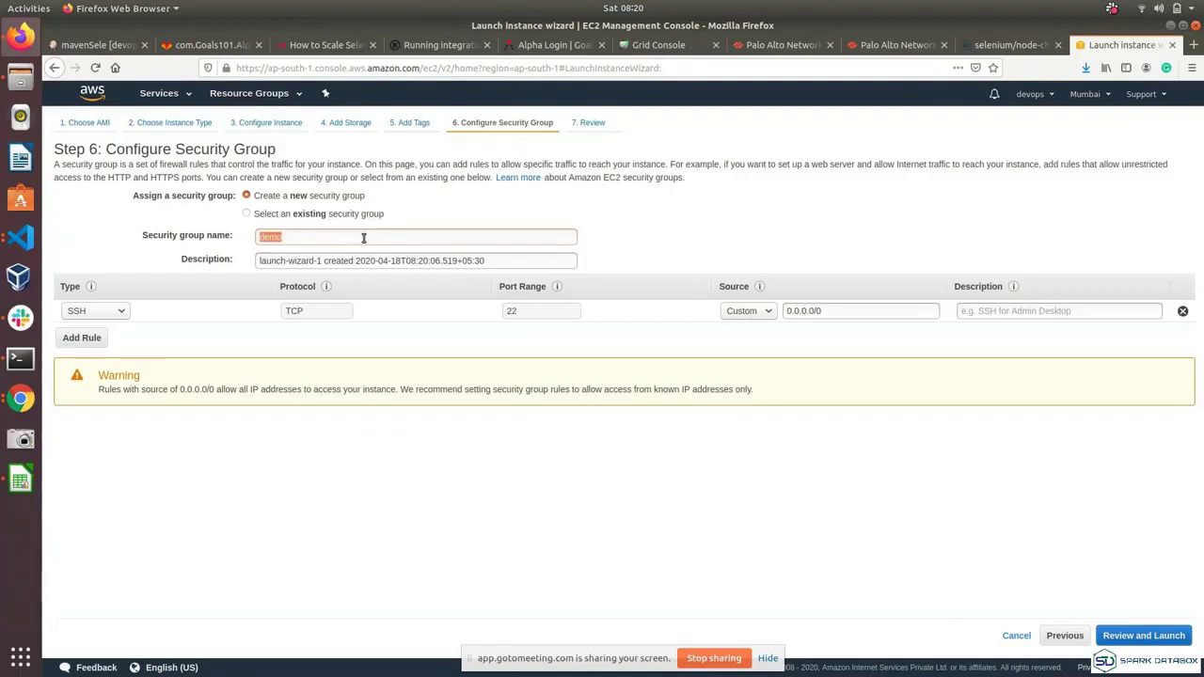
{"action": "key", "text": "ctrl+c"}
{"action": "key", "text": "Tab"}
{"action": "key", "text": "ctrl+v"}
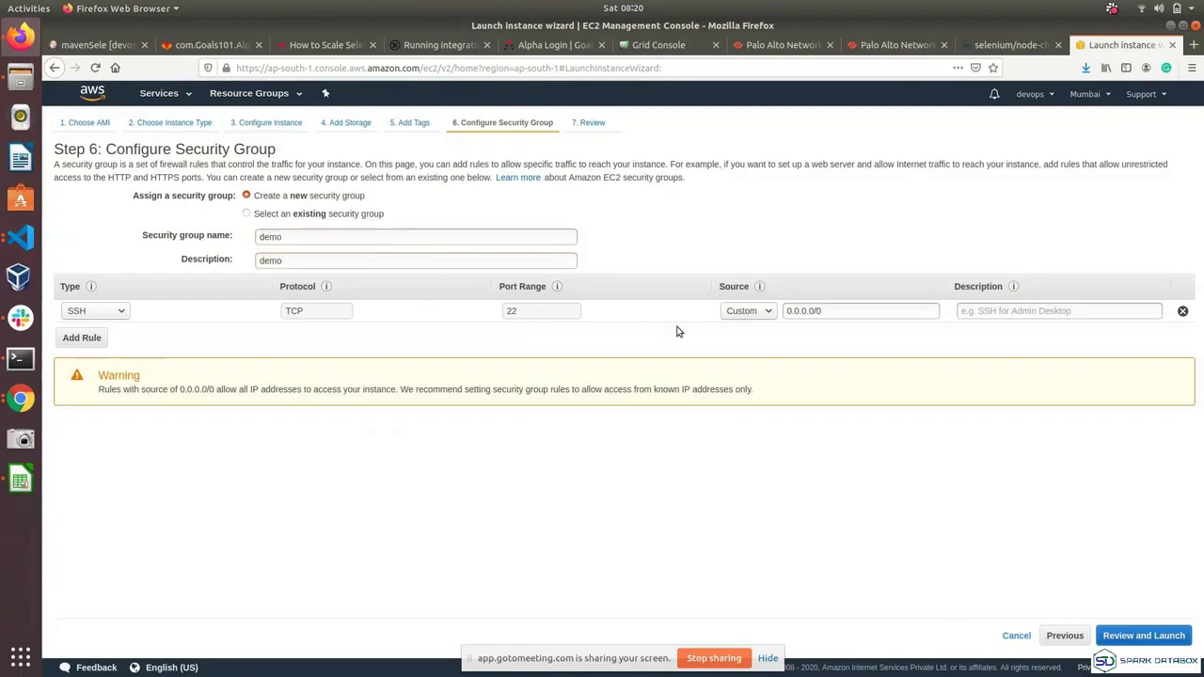
- Set the SSH rule's source to My IP, add an HTTP rule on port 80, and continue to the launch review
{"action": "left_click", "coordinate": [751, 313]}
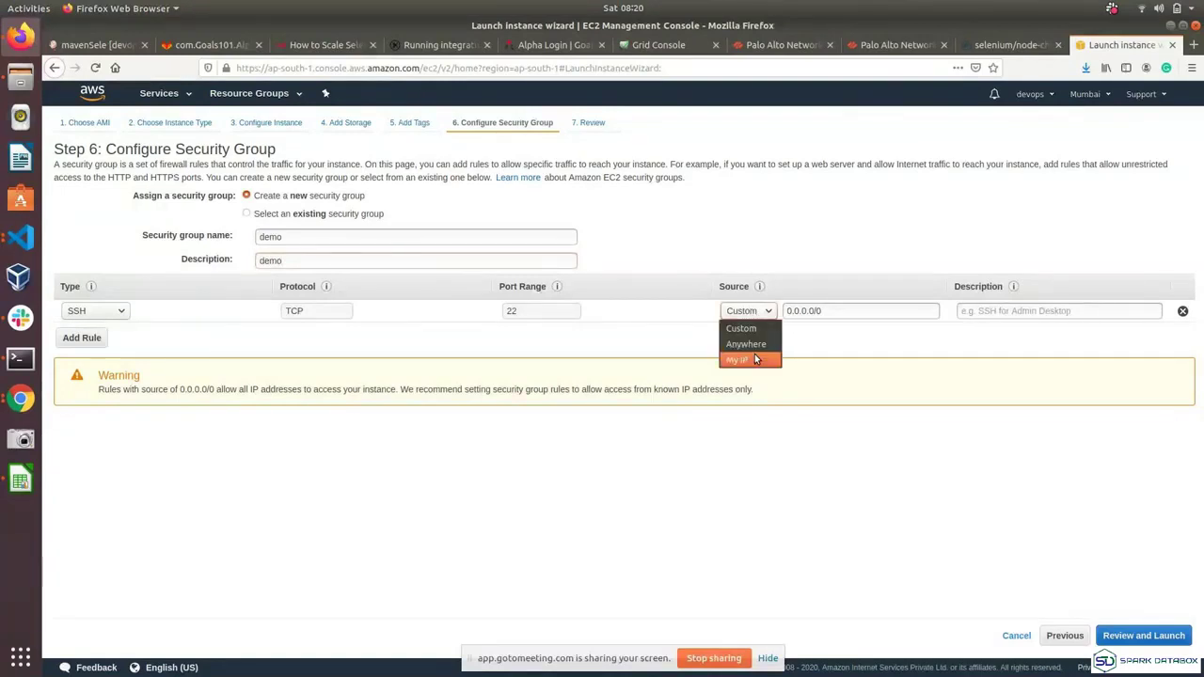
{"action": "left_click", "coordinate": [754, 356]}
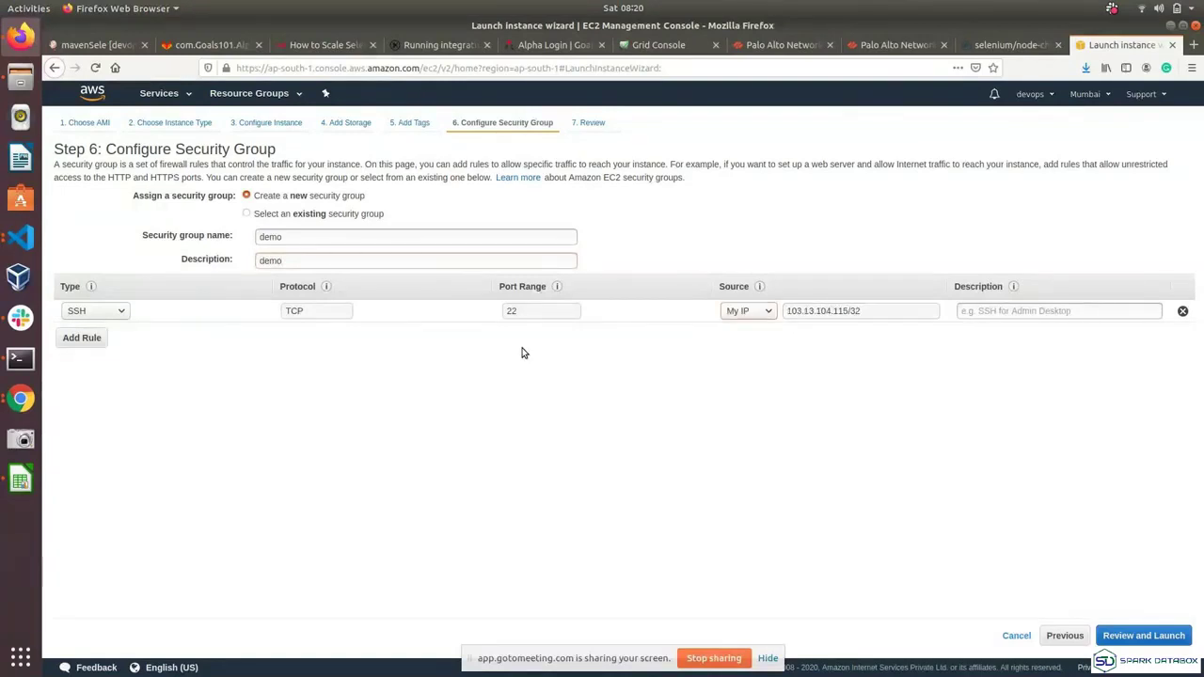
{"action": "left_click", "coordinate": [82, 338]}
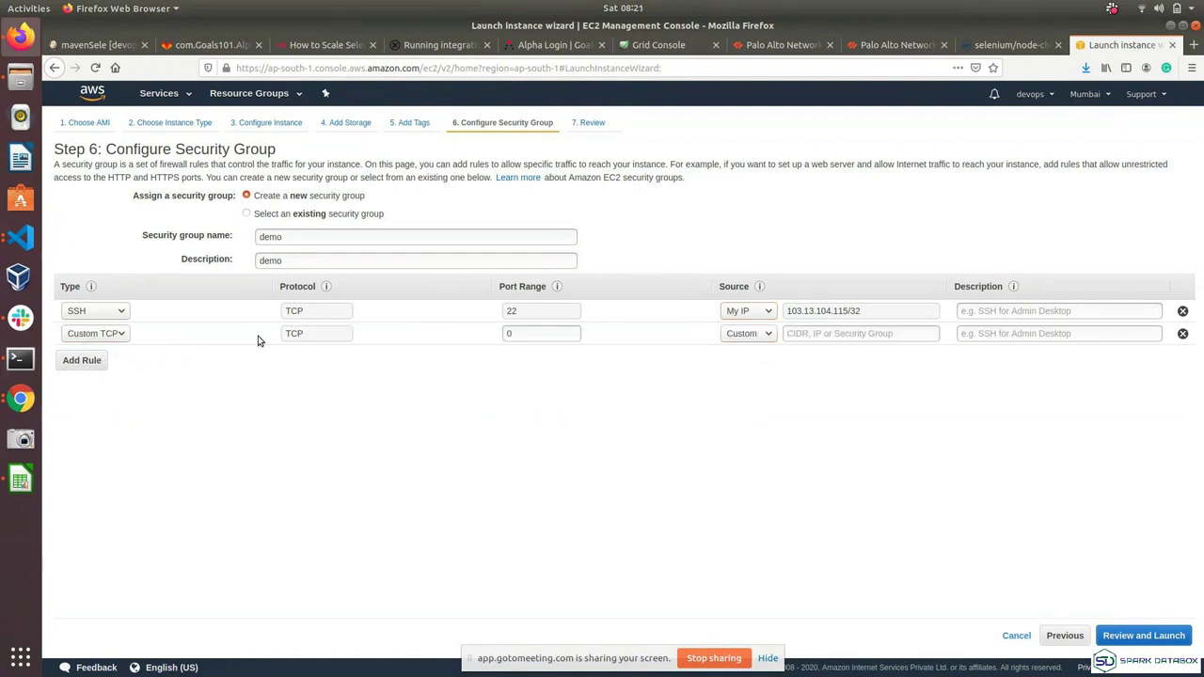
{"action": "left_click", "coordinate": [95, 333]}
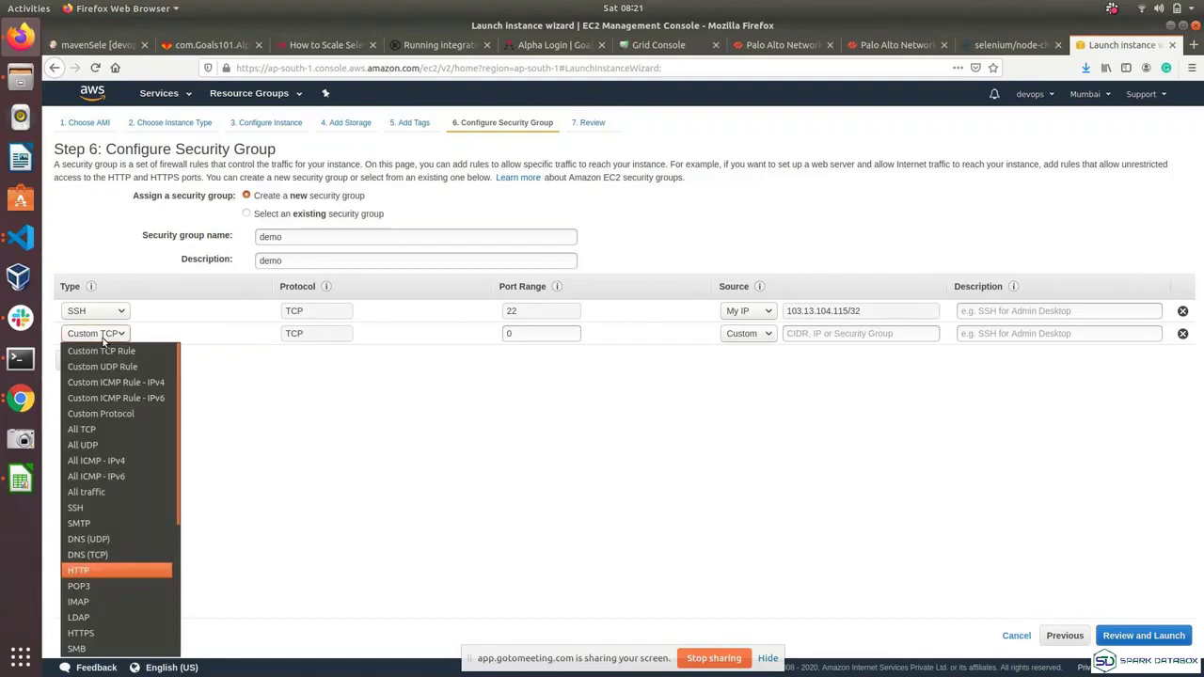
{"action": "key", "text": "Return"}
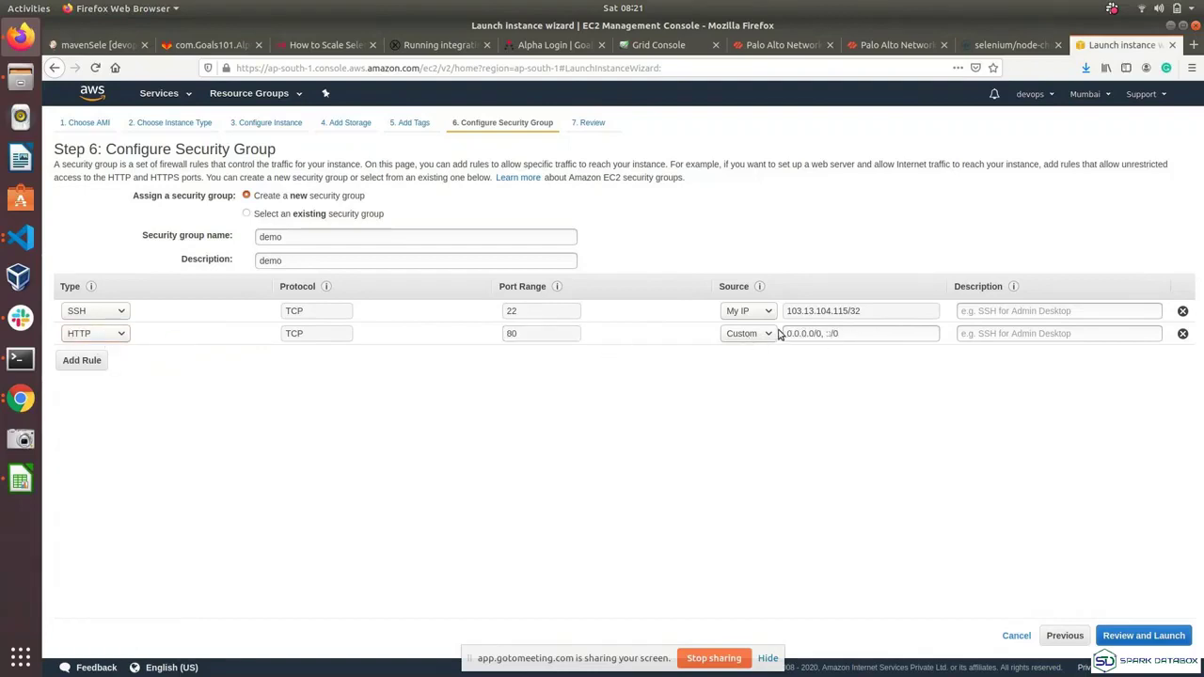
{"action": "left_click", "coordinate": [1163, 636]}
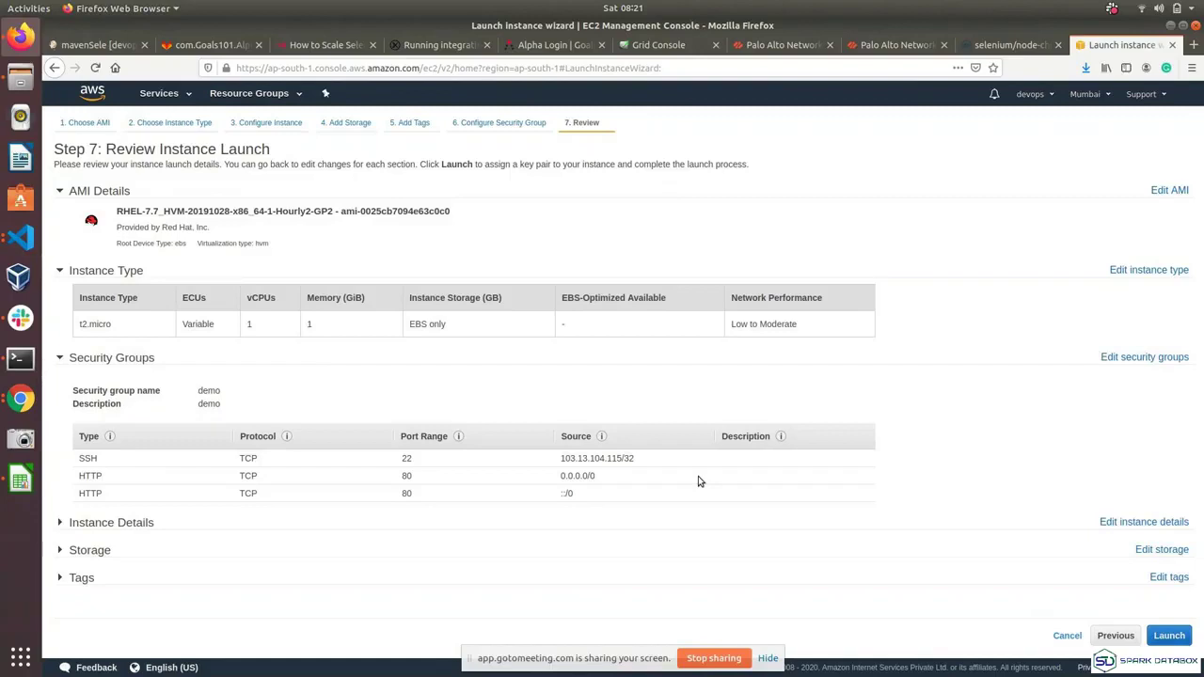
- Start the launch and choose to create a new key pair named "demo"
{"action": "left_click", "coordinate": [1171, 636]}
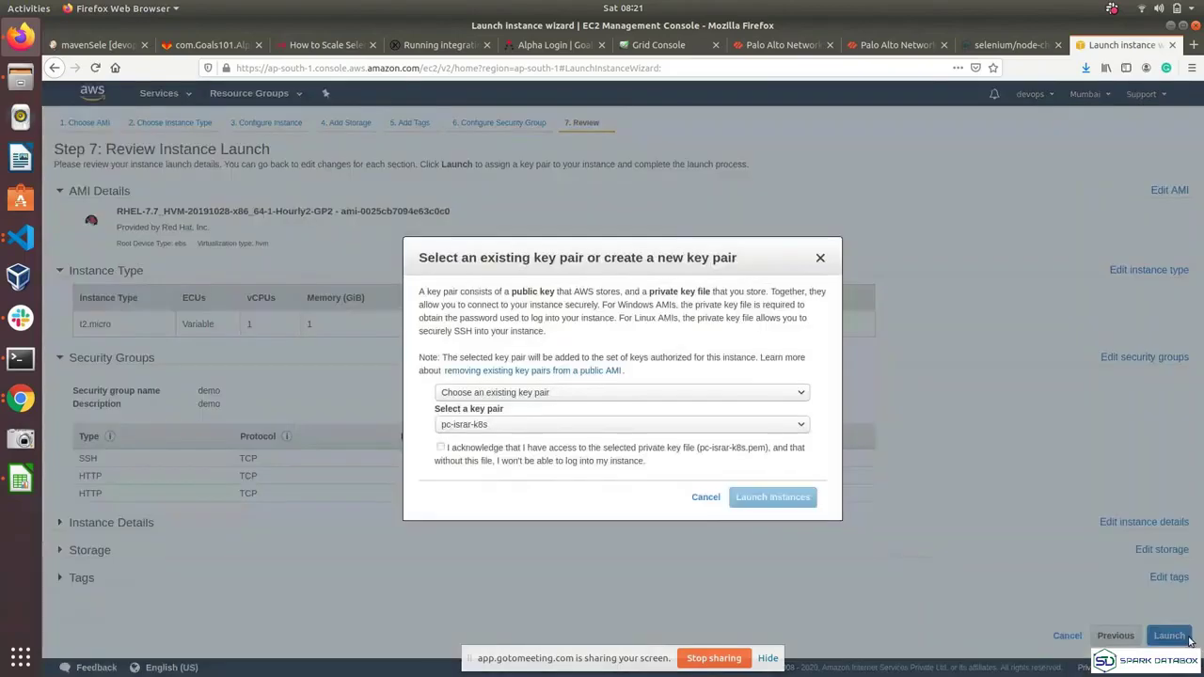
{"action": "left_click", "coordinate": [490, 393]}
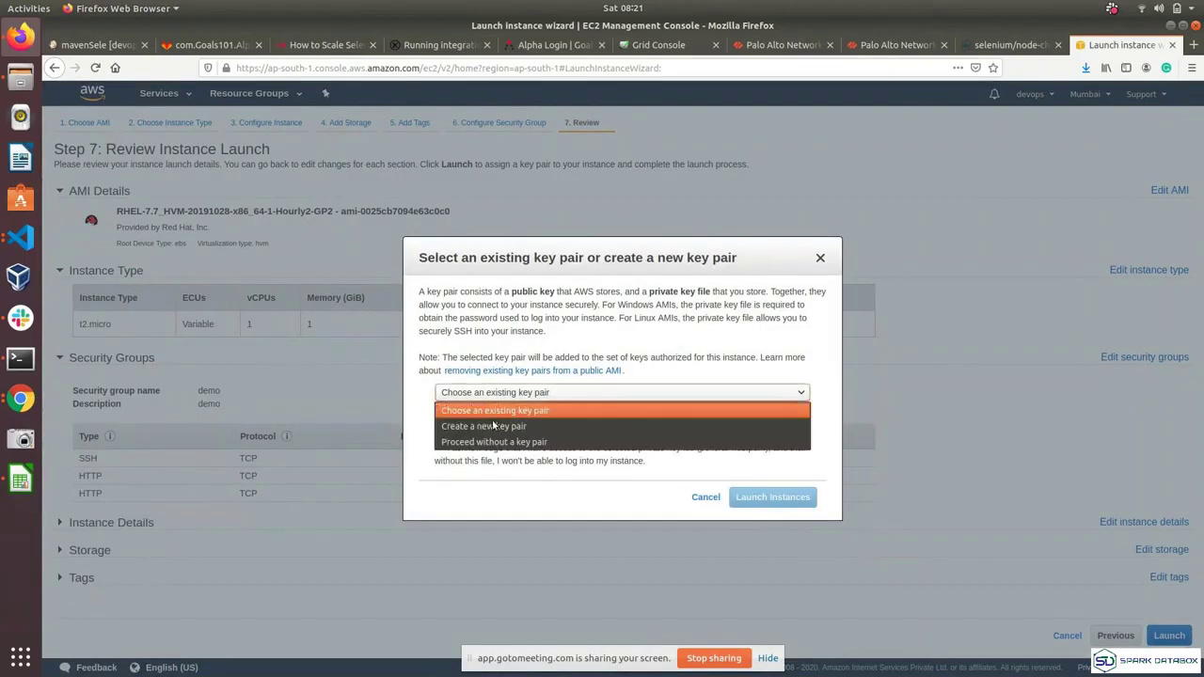
{"action": "left_click", "coordinate": [501, 428]}
{"action": "left_click", "coordinate": [579, 423]}
{"action": "type", "text": "demo"}
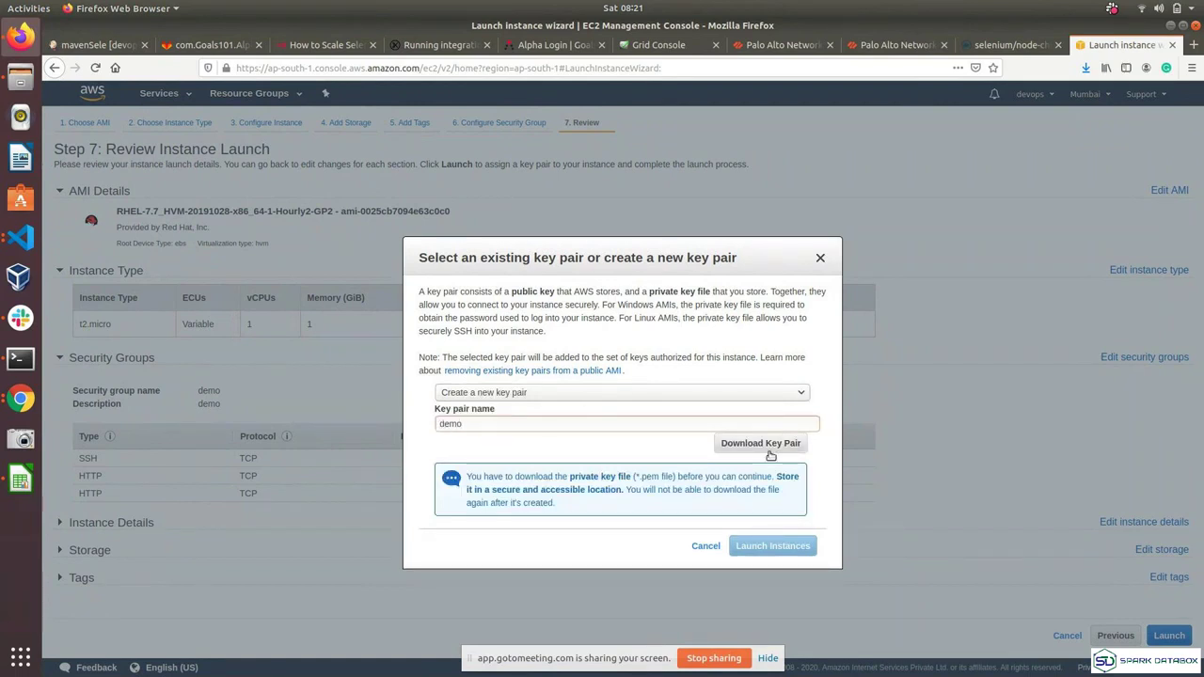
- Download the private key file demo.pem to the Downloads folder and try to launch the instance
{"action": "left_click", "coordinate": [767, 444]}
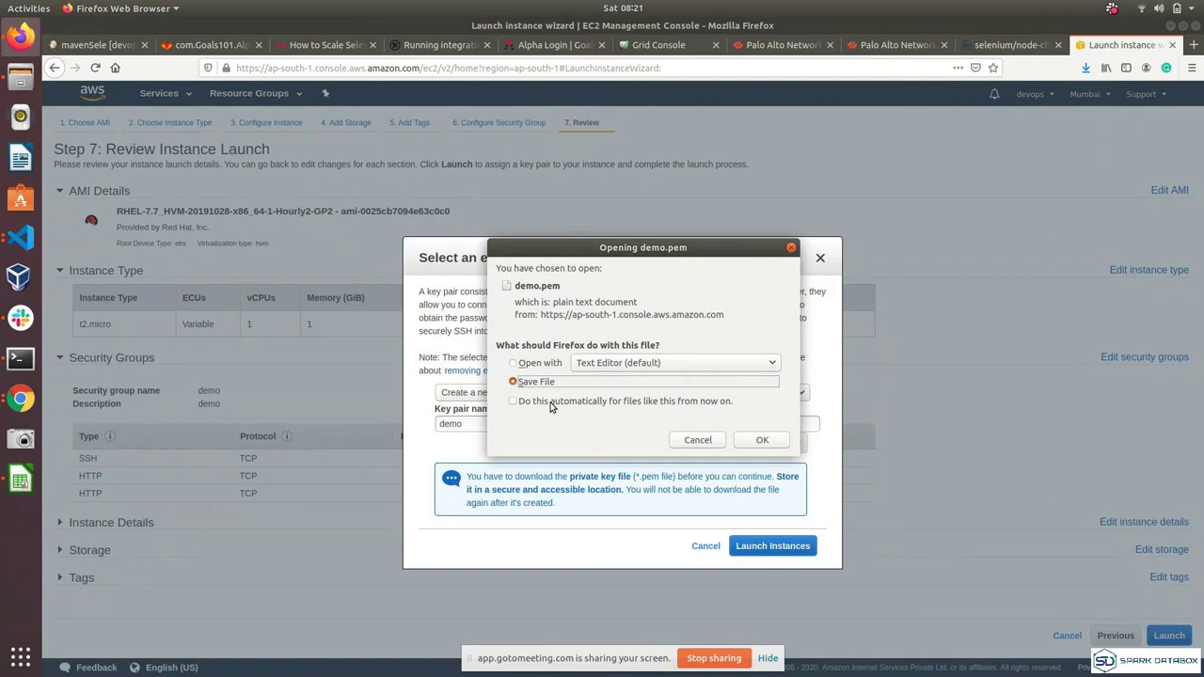
{"action": "left_click", "coordinate": [763, 440]}
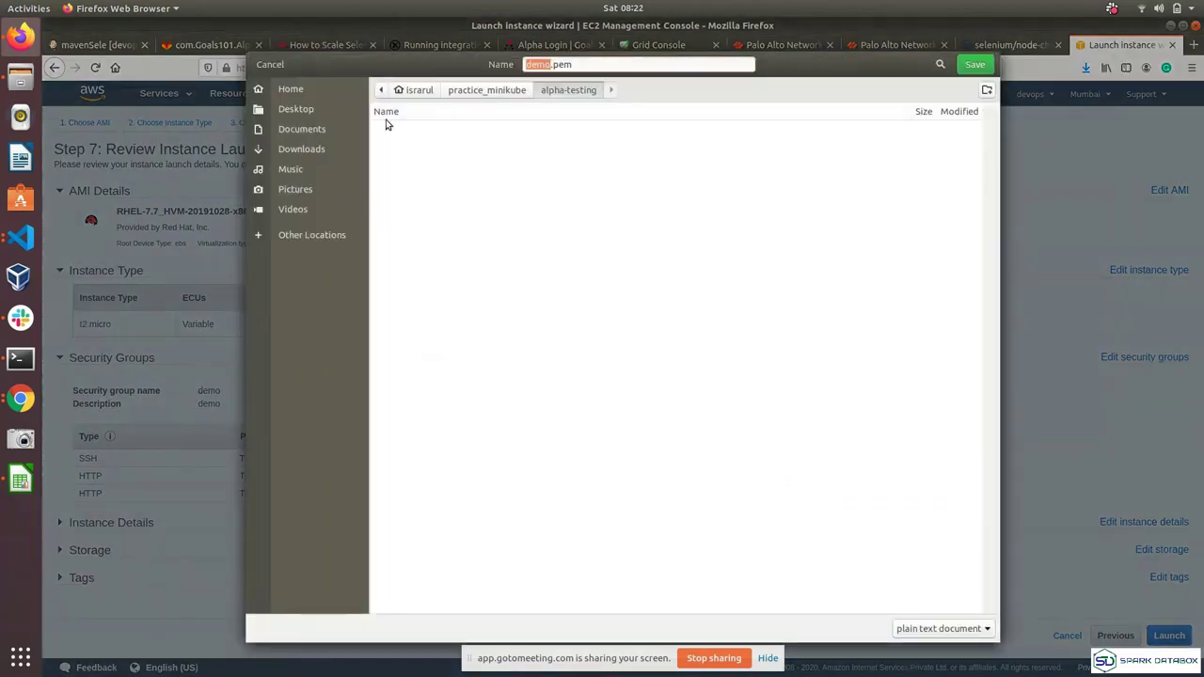
{"action": "left_click", "coordinate": [303, 148]}
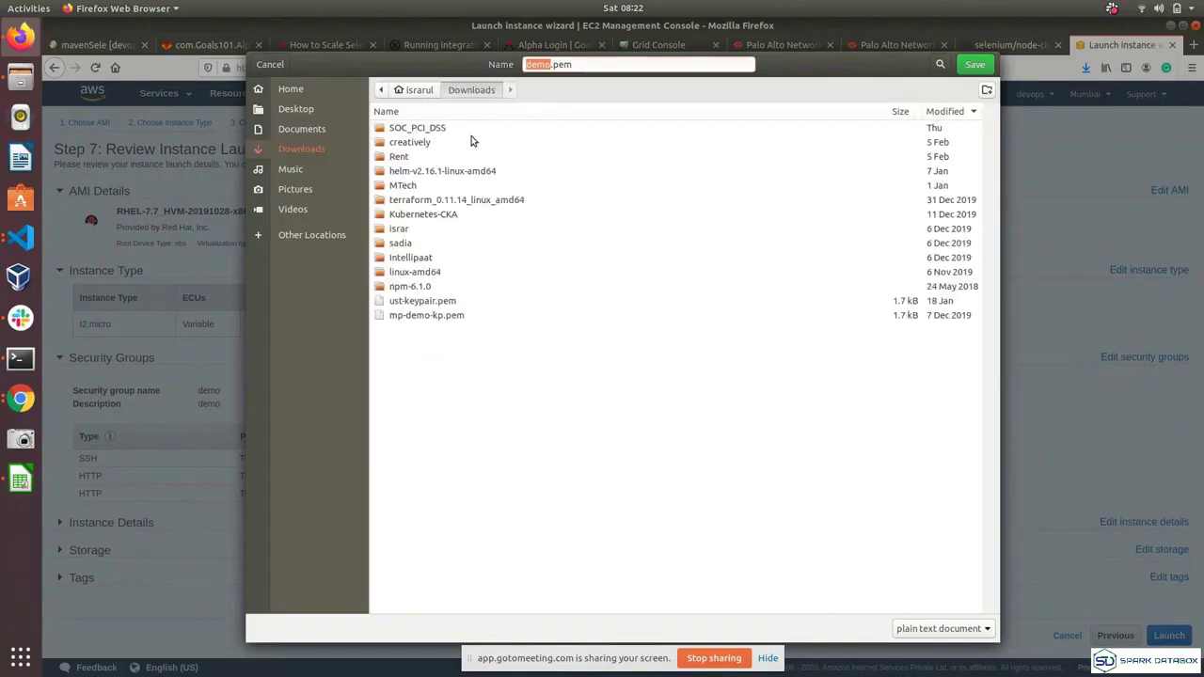
{"action": "left_click", "coordinate": [975, 64]}
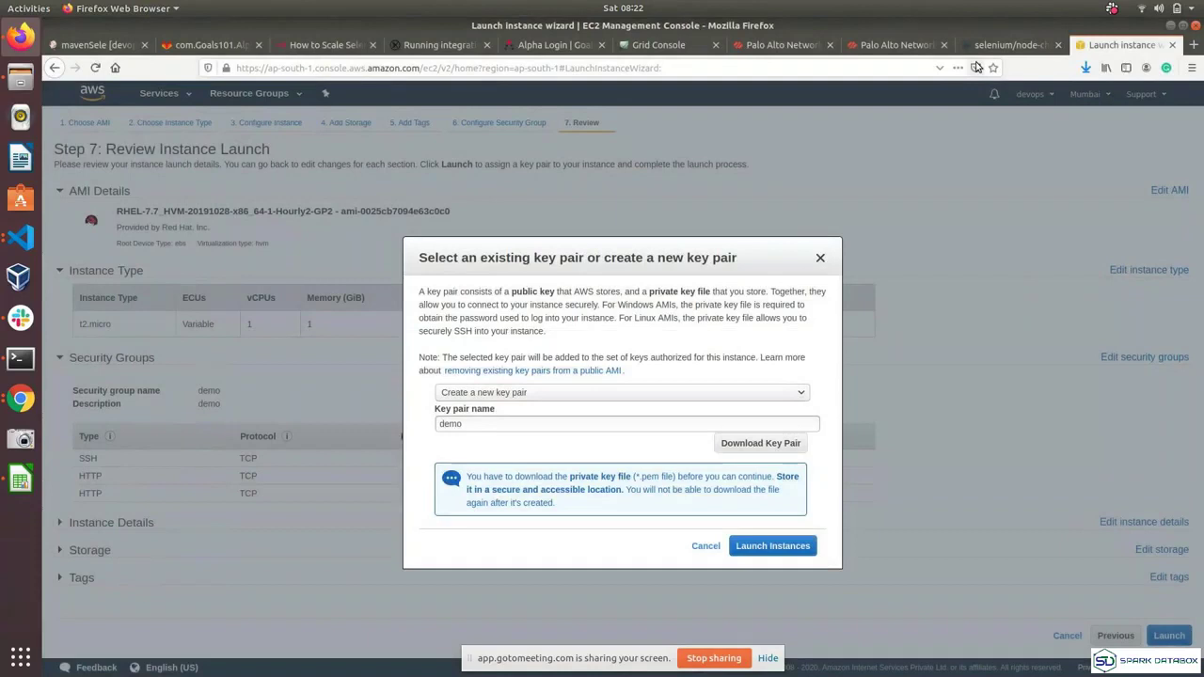
{"action": "left_click", "coordinate": [772, 546]}
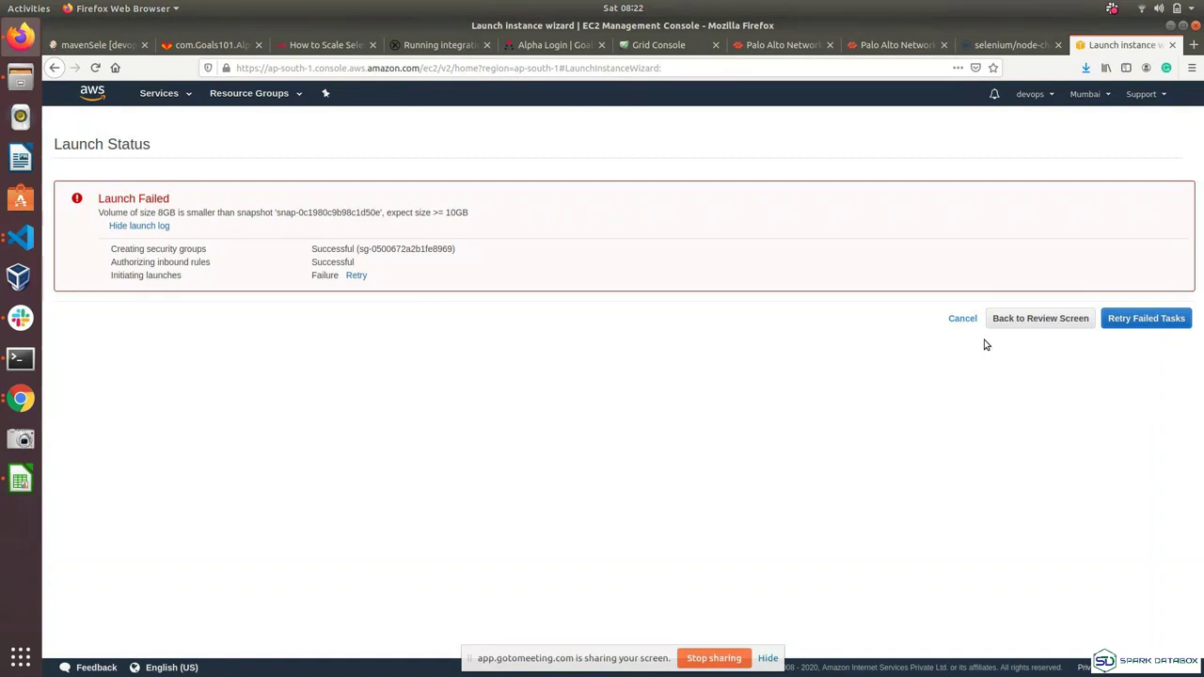
- Go back to the storage settings, set the root volume size to 10 GiB, and proceed through the tags to review and launch
{"action": "left_click", "coordinate": [1022, 318]}
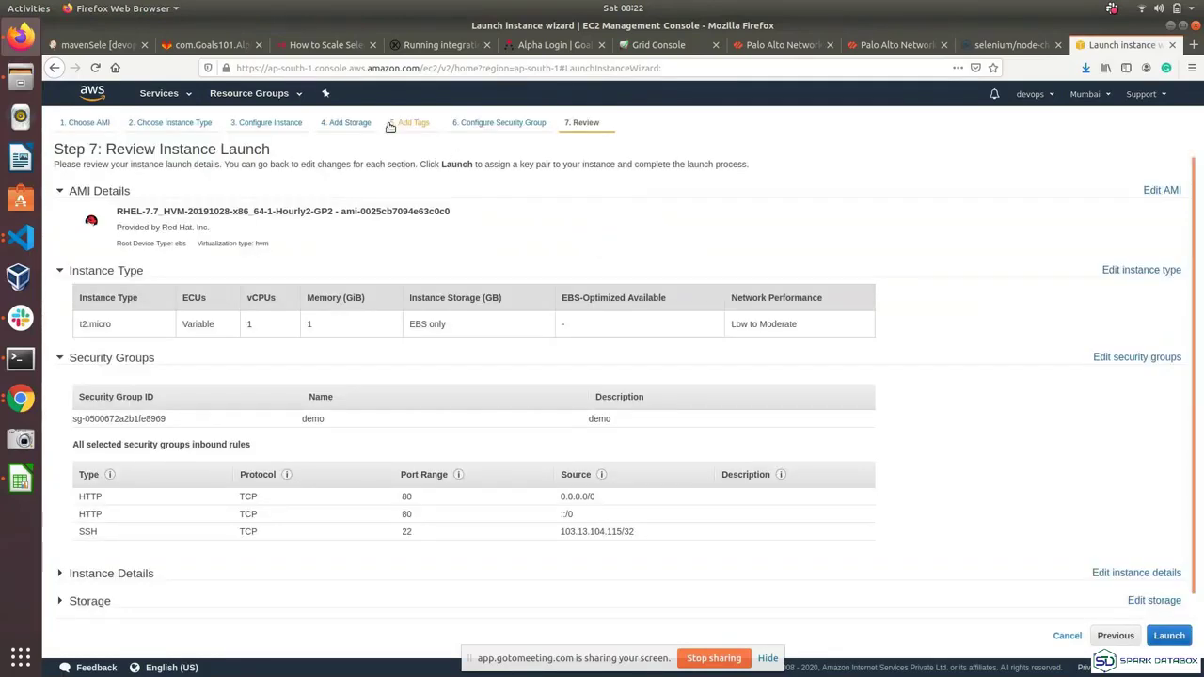
{"action": "left_click", "coordinate": [349, 126]}
{"action": "double_click", "coordinate": [414, 261]}
{"action": "type", "text": "10"}
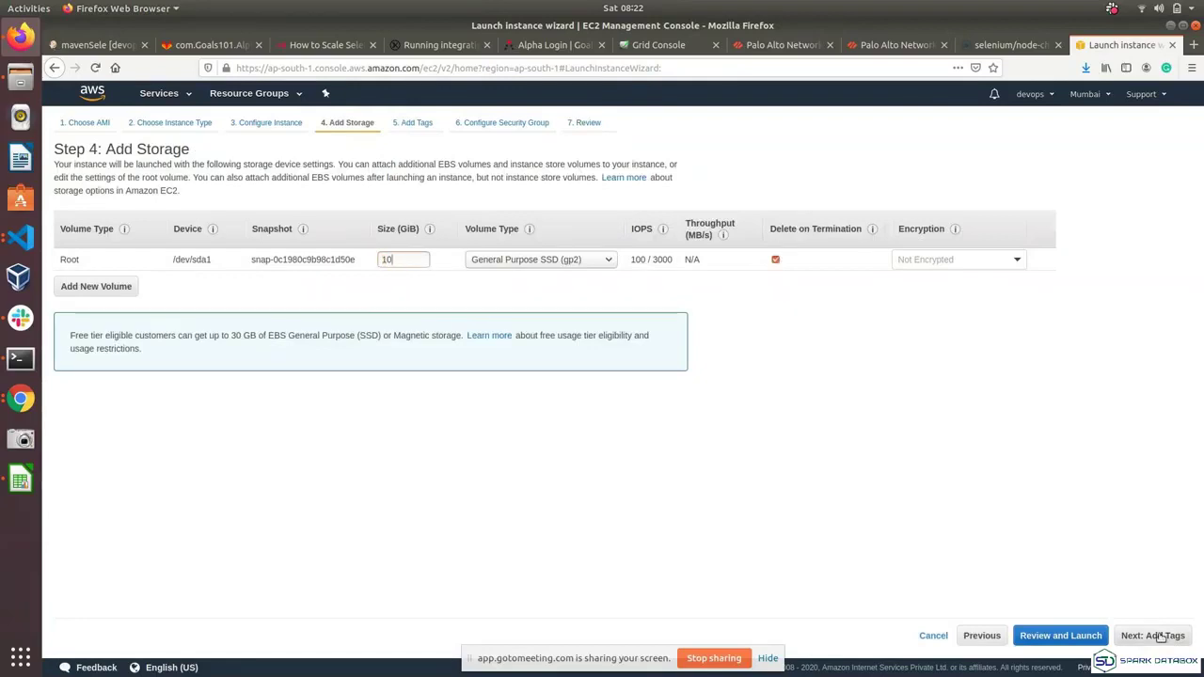
{"action": "triple_click", "coordinate": [355, 266]}
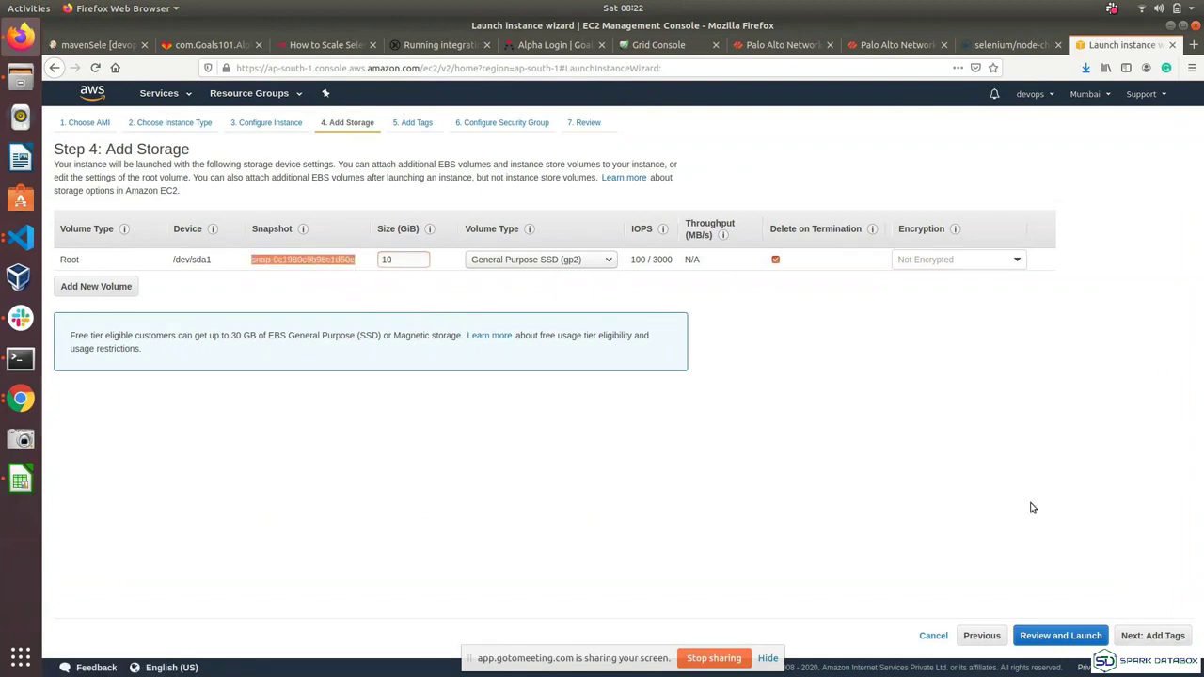
{"action": "left_click", "coordinate": [1158, 638]}
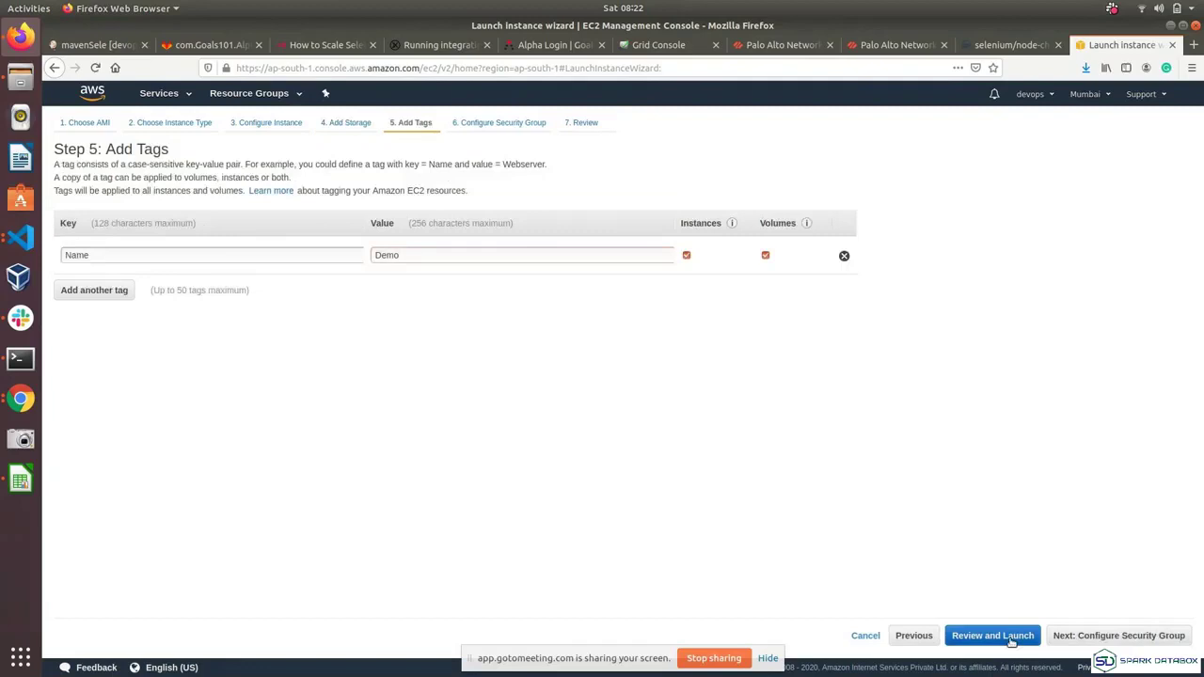
{"action": "left_click", "coordinate": [1011, 641]}
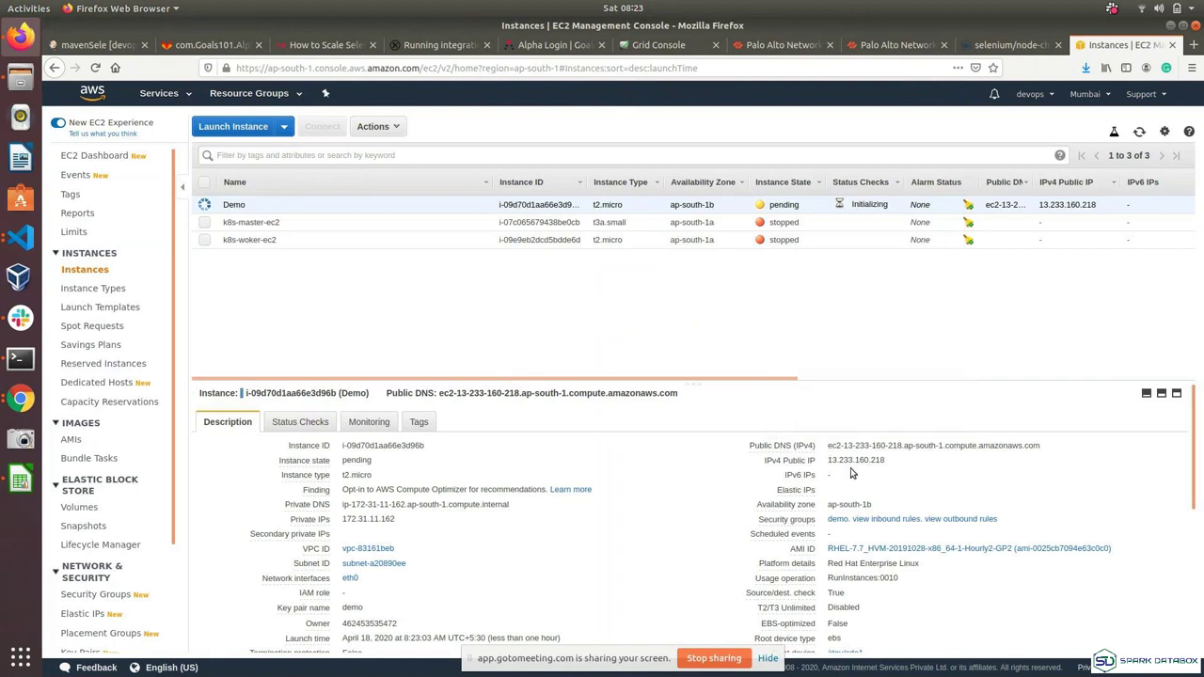
- Open the Demo instance's public IP address, 13.233.160.218, in a new browser tab
{"action": "left_click", "coordinate": [895, 461]}
{"action": "key", "text": "ctrl+t"}
{"action": "key", "text": "ctrl+v"}
{"action": "key", "text": "Return"}
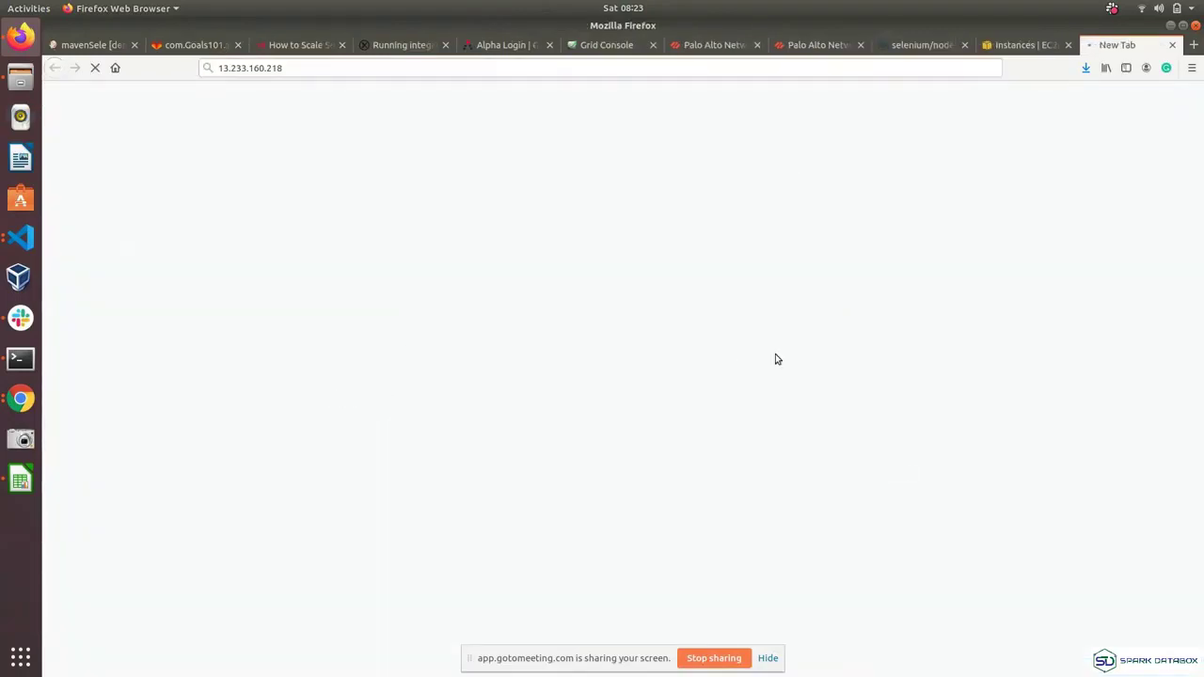
- Return to the EC2 instances list and refresh it to check the Demo instance's status checks
{"action": "left_click", "coordinate": [1016, 54]}
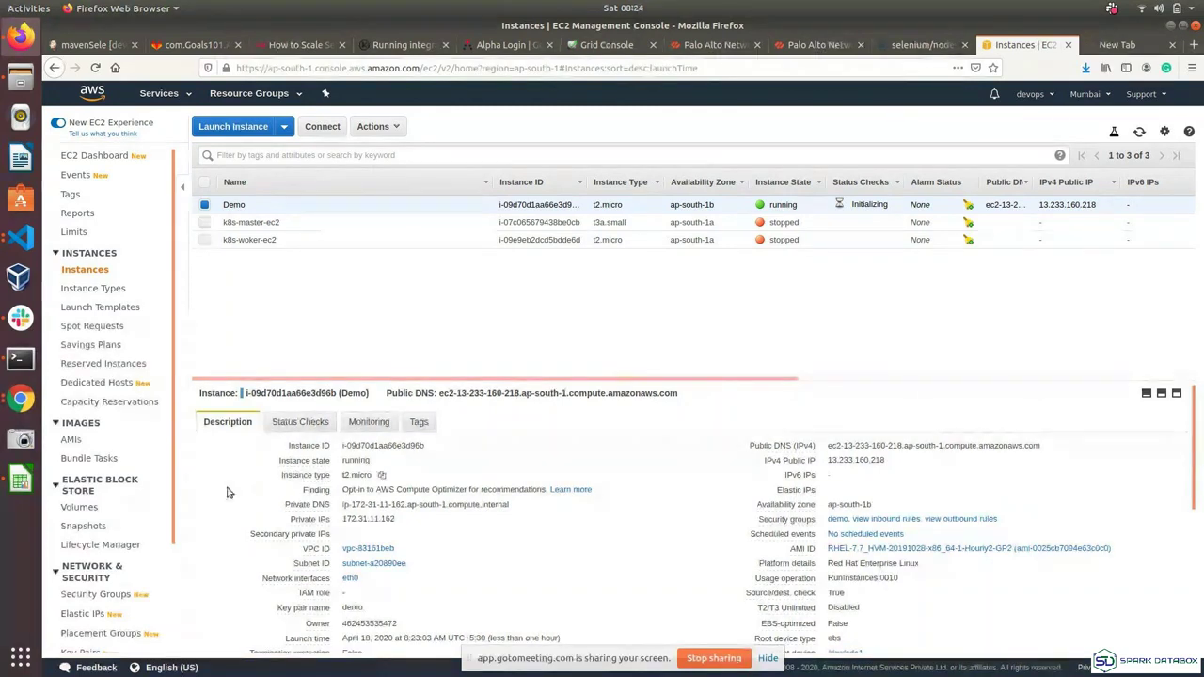
{"action": "scroll", "coordinate": [104, 565], "scroll_direction": "down", "scroll_amount": 3}
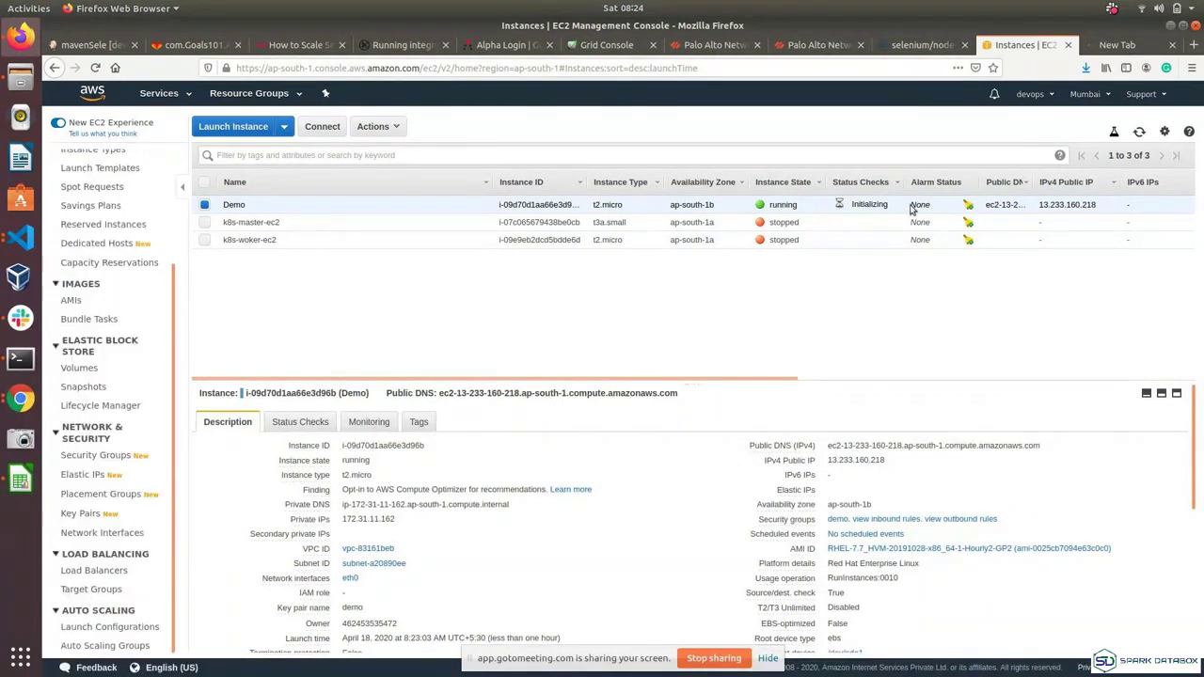
{"action": "left_click", "coordinate": [1138, 132]}
{"action": "left_click", "coordinate": [1139, 132]}
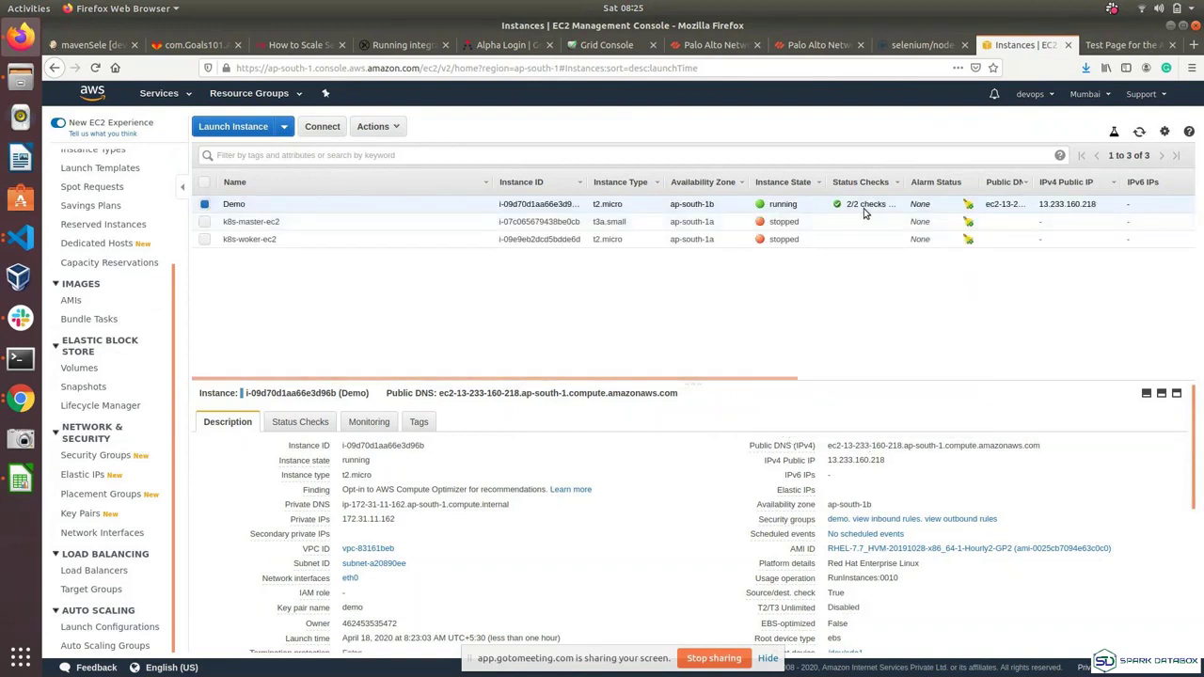
- Copy the address 13.233.160.218 from the Apache test page tab and load it in a new private browsing window
{"action": "left_click", "coordinate": [1116, 49]}
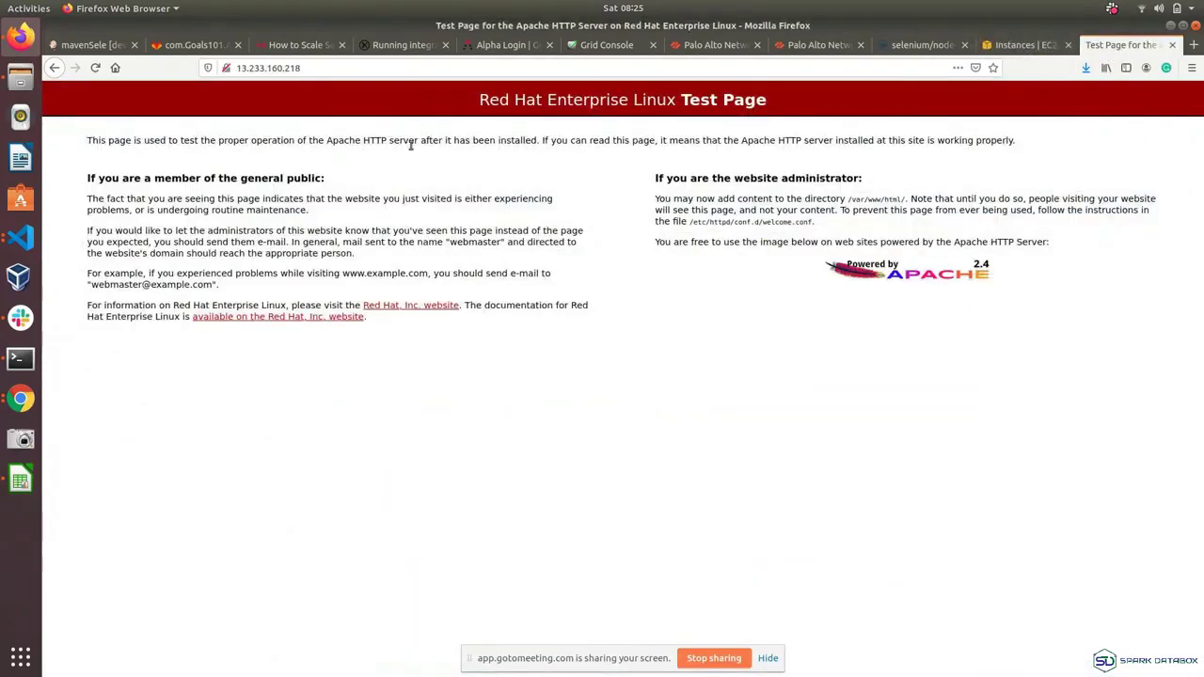
{"action": "left_click", "coordinate": [320, 65]}
{"action": "key", "text": "ctrl+a"}
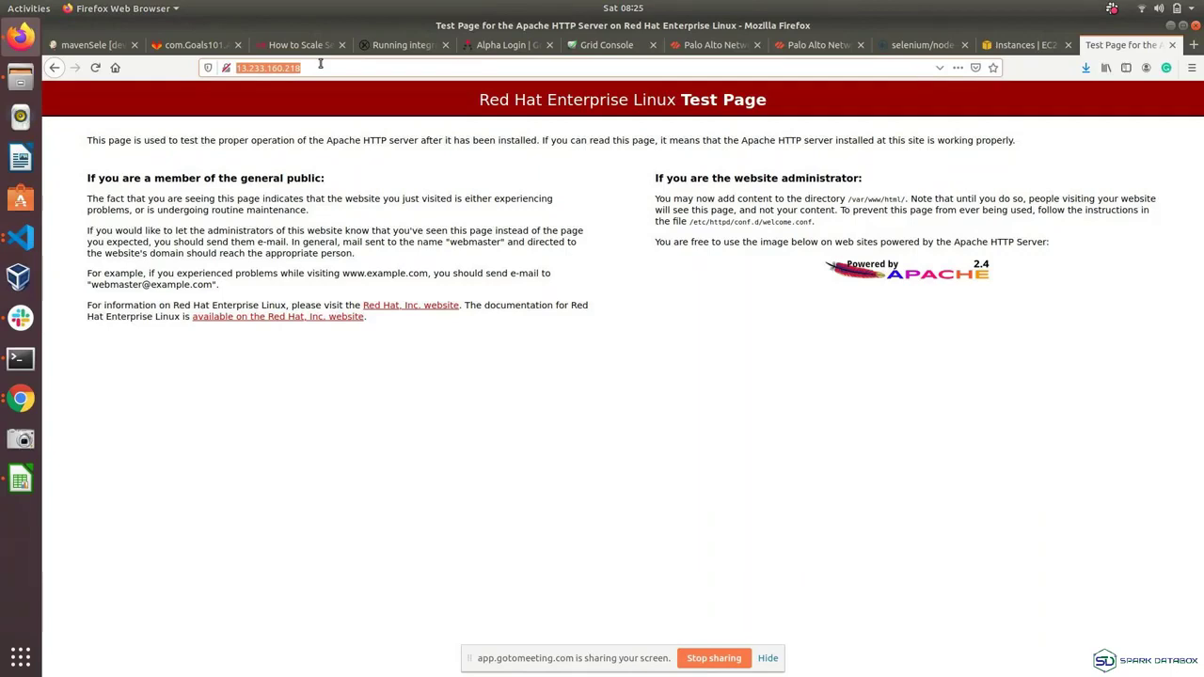
{"action": "key", "text": "ctrl+shift+p"}
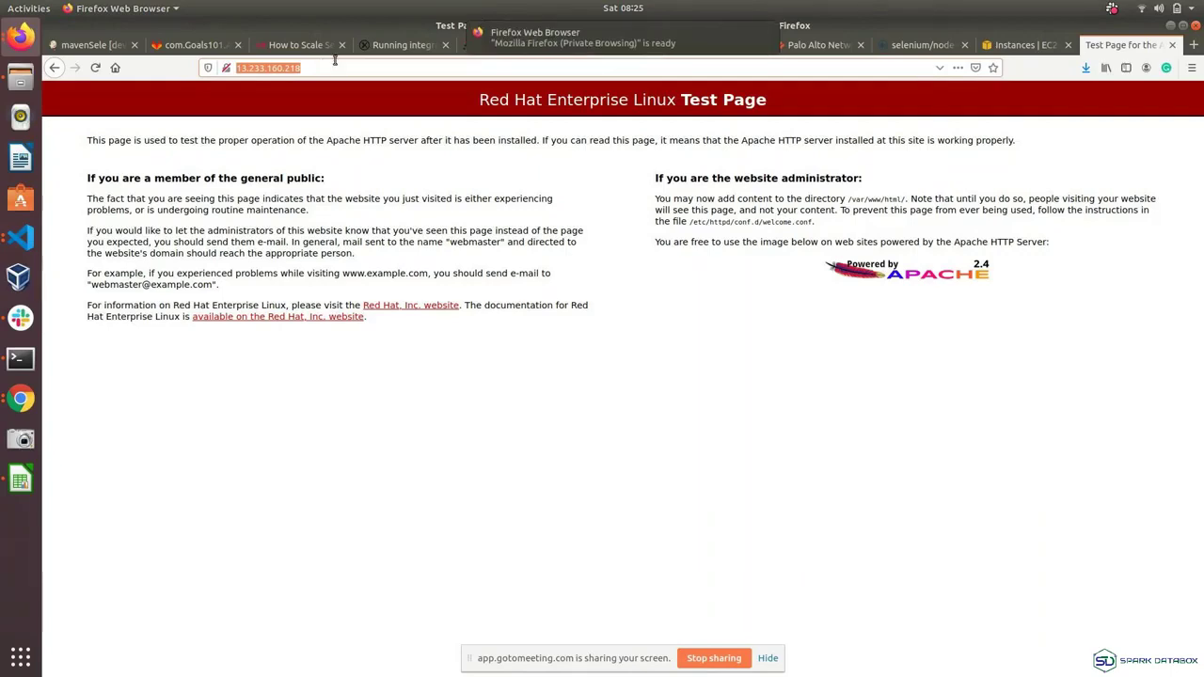
{"action": "left_click", "coordinate": [610, 119]}
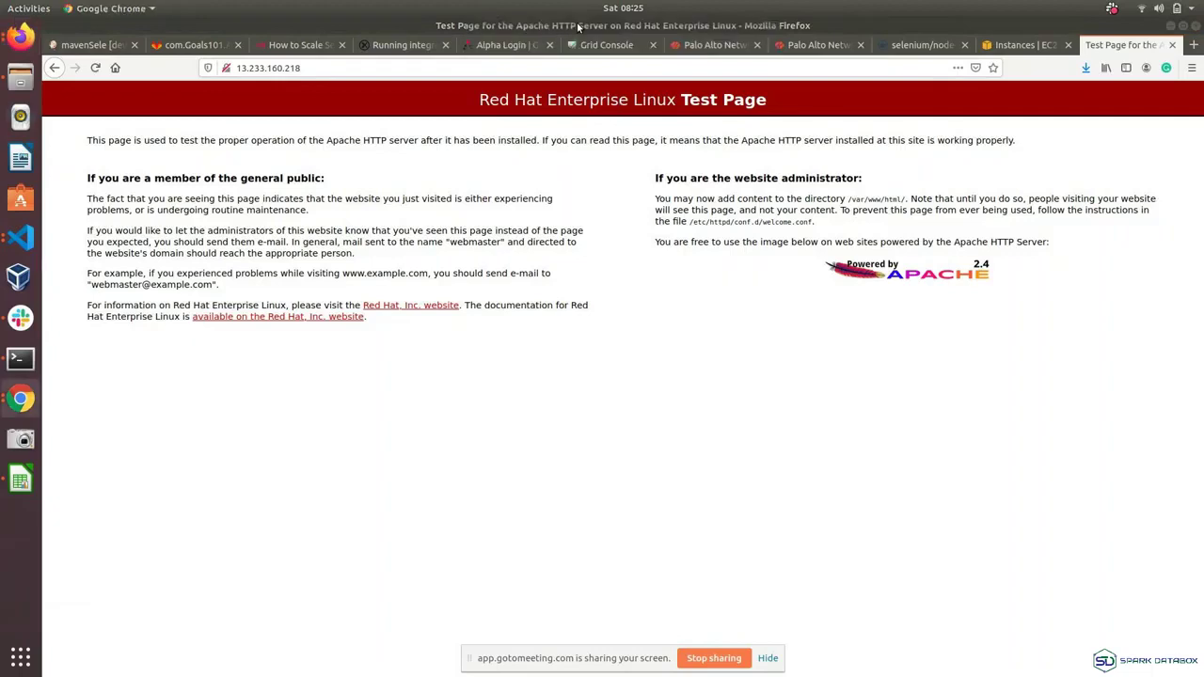
{"action": "key", "text": "alt+Tab"}
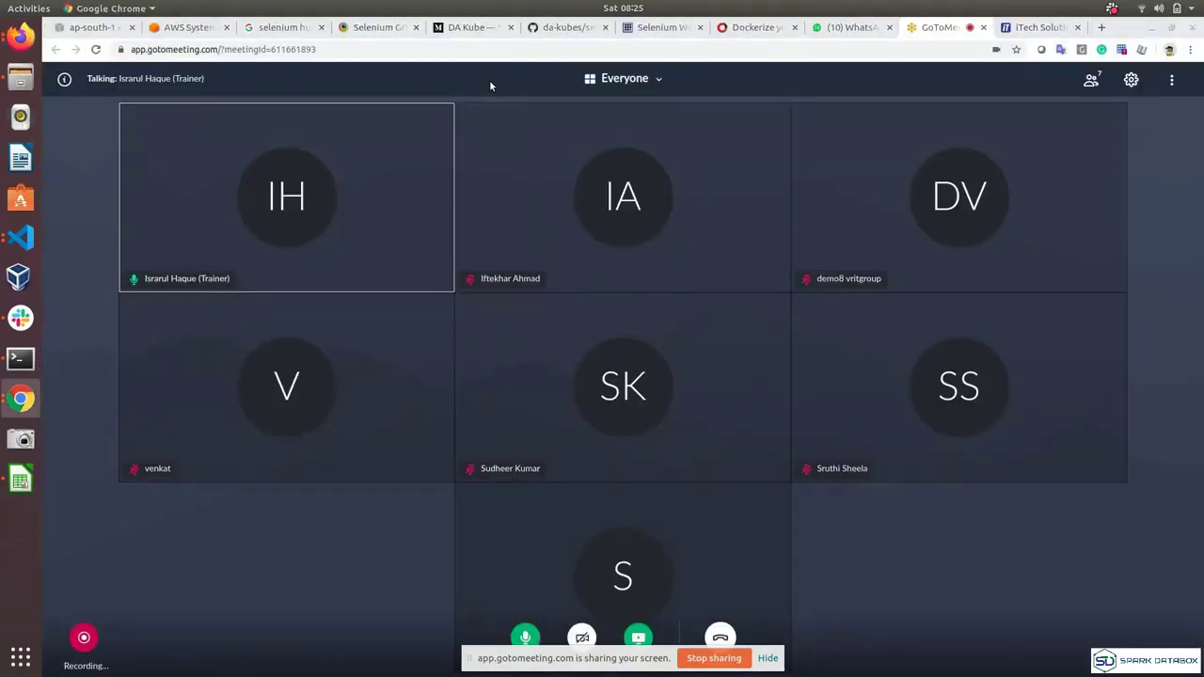
{"action": "key", "text": "alt+Tab"}
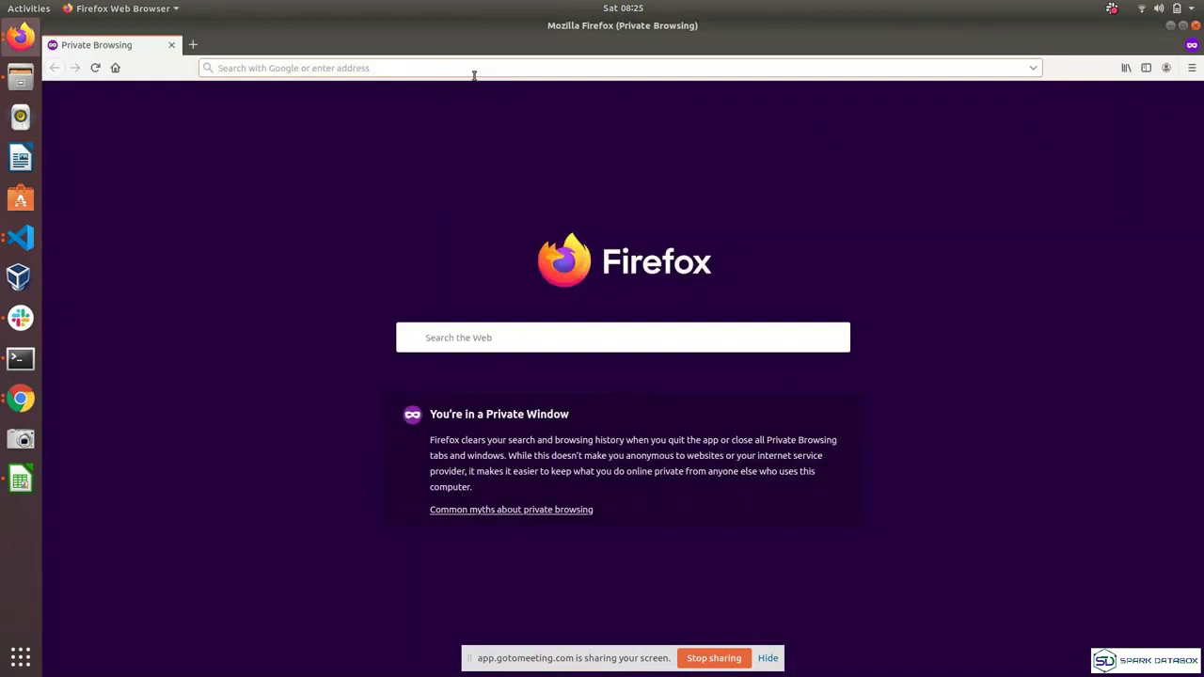
{"action": "key", "text": "ctrl+v"}
{"action": "key", "text": "Return"}
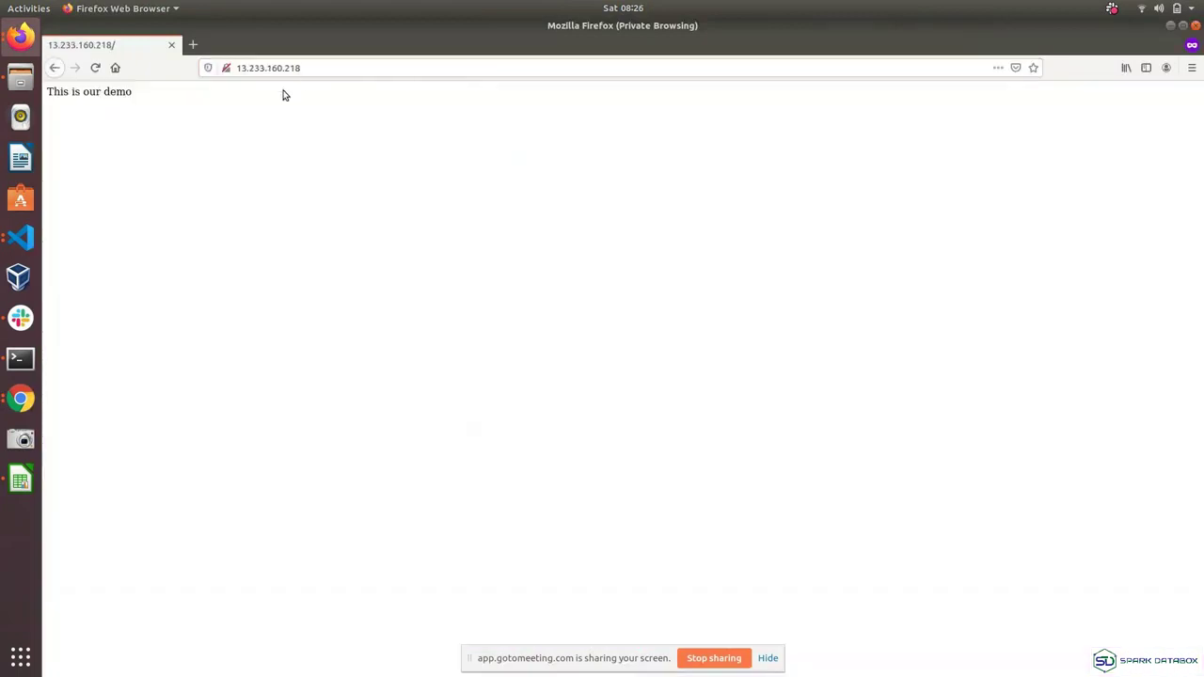
- Highlight the demo page's text, return to the main Firefox window, and close the Apache test page tab
{"action": "triple_click", "coordinate": [54, 96]}
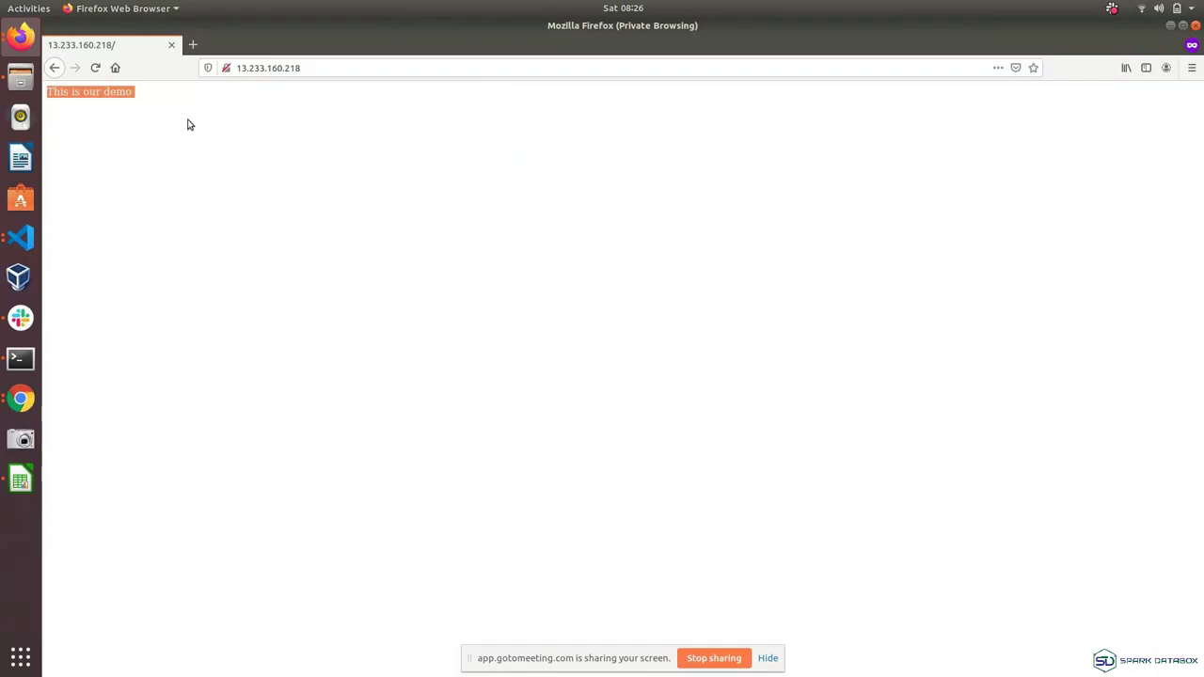
{"action": "key", "text": "alt+Tab"}
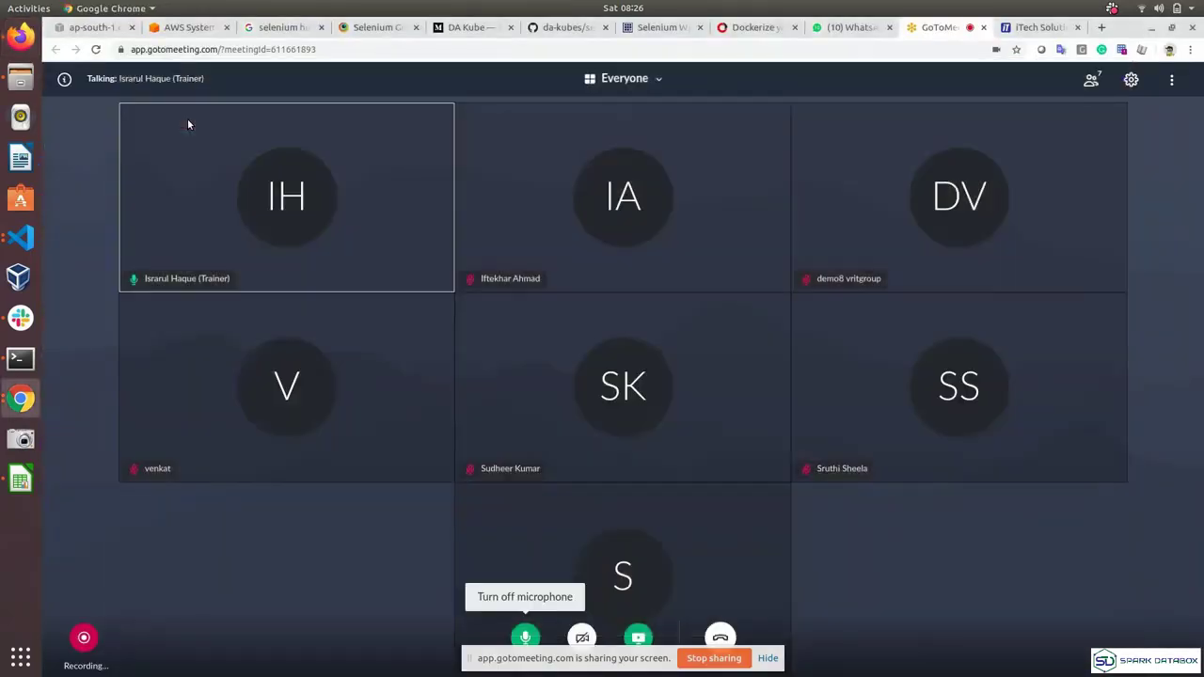
{"action": "key", "text": "alt+Tab"}
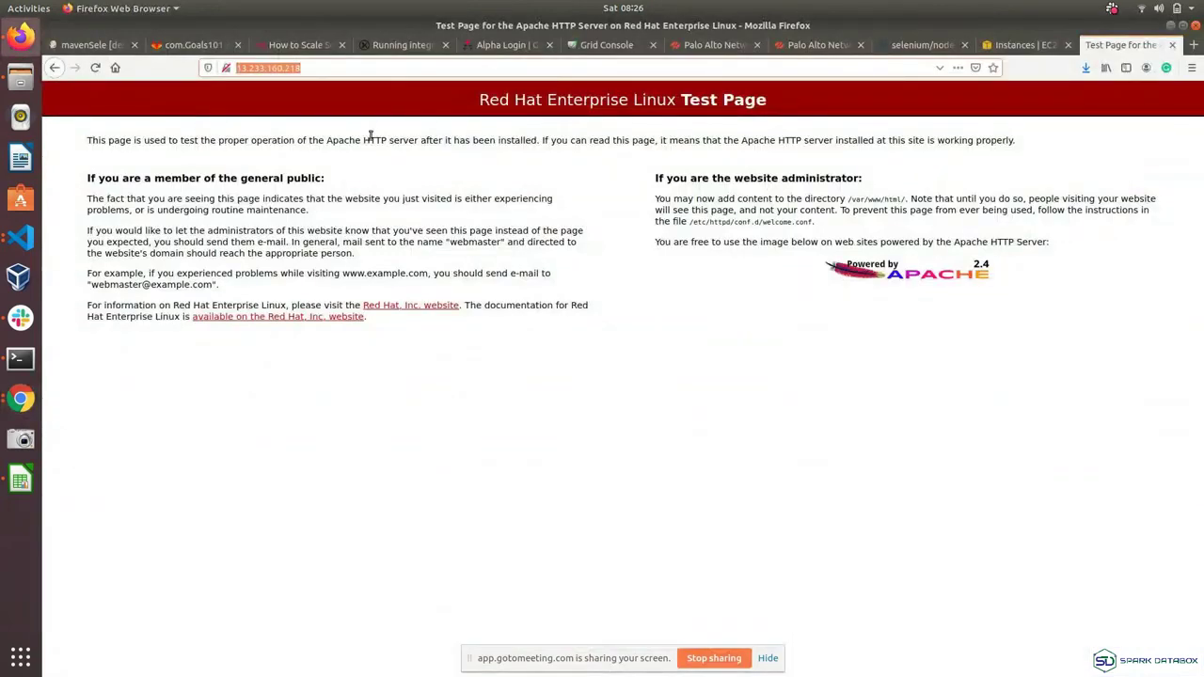
{"action": "key", "text": "ctrl+w"}
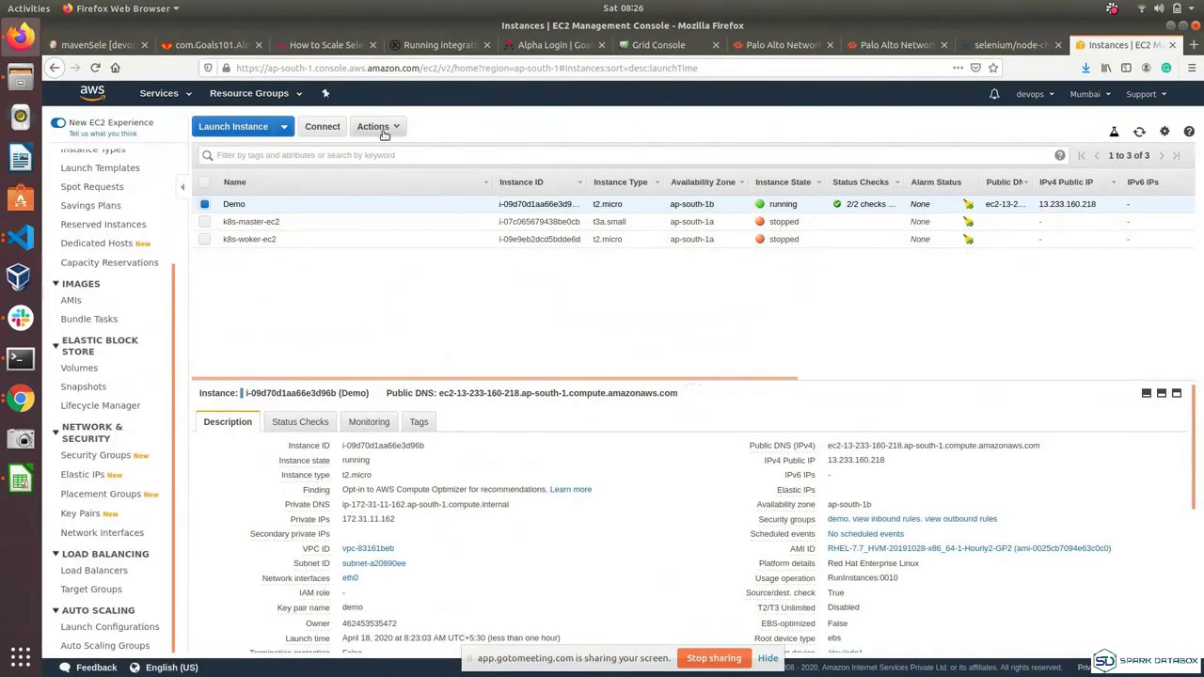
{"action": "left_click", "coordinate": [380, 128]}
{"action": "mouse_move", "coordinate": [430, 218]}
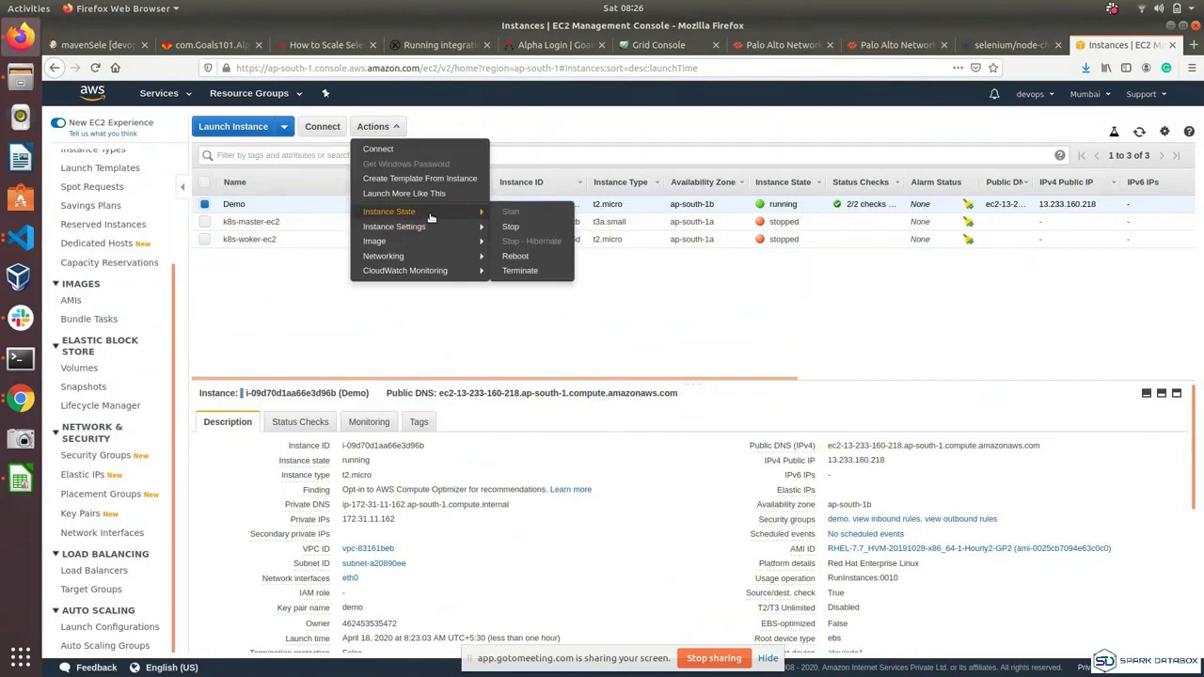
{"action": "left_click", "coordinate": [277, 316]}
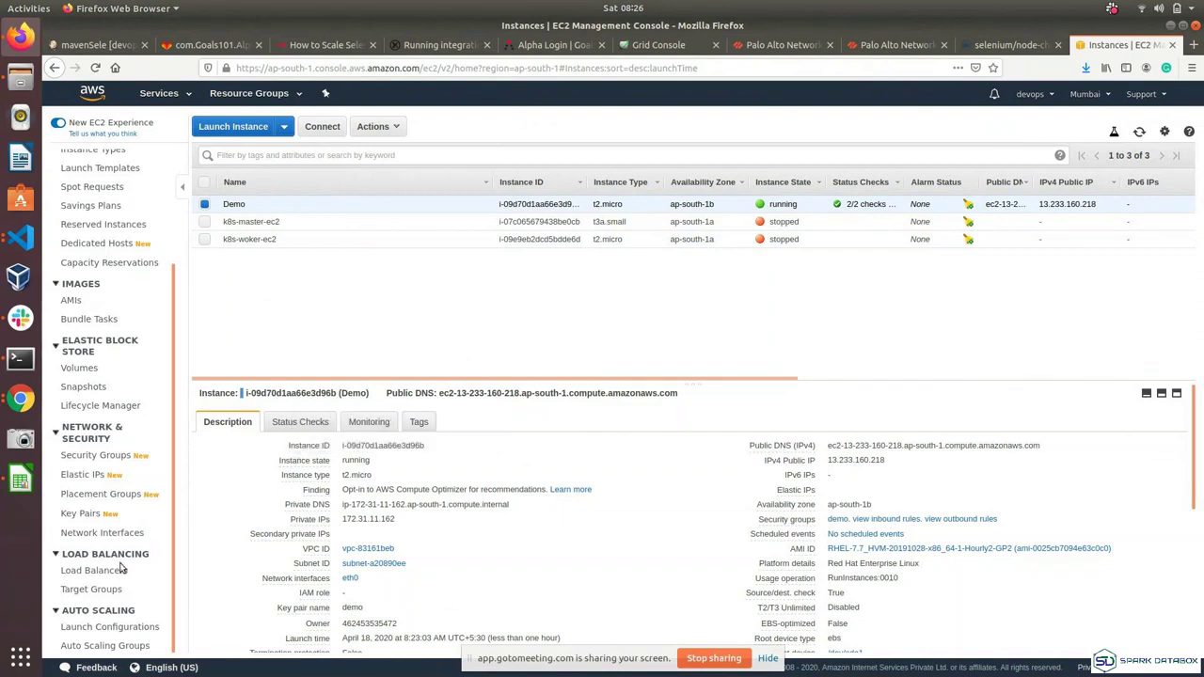
- Go to Auto Scaling Groups and start creating an Auto Scaling group with a new launch configuration
{"action": "left_click", "coordinate": [110, 648]}
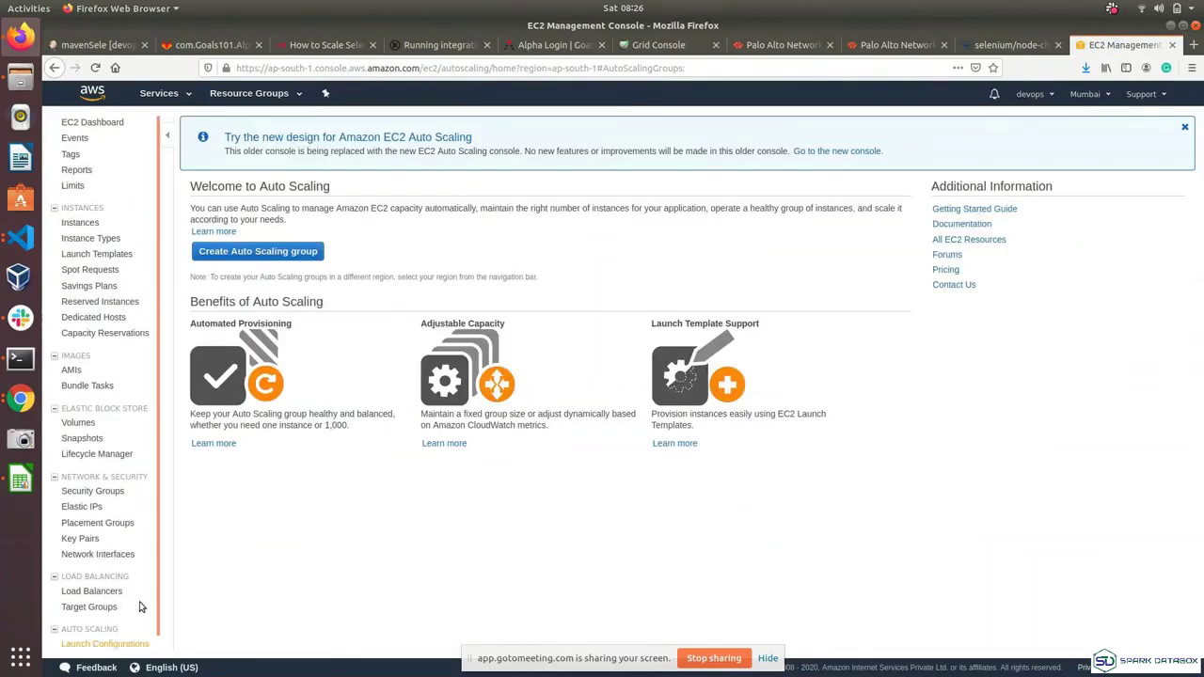
{"action": "left_click", "coordinate": [258, 251]}
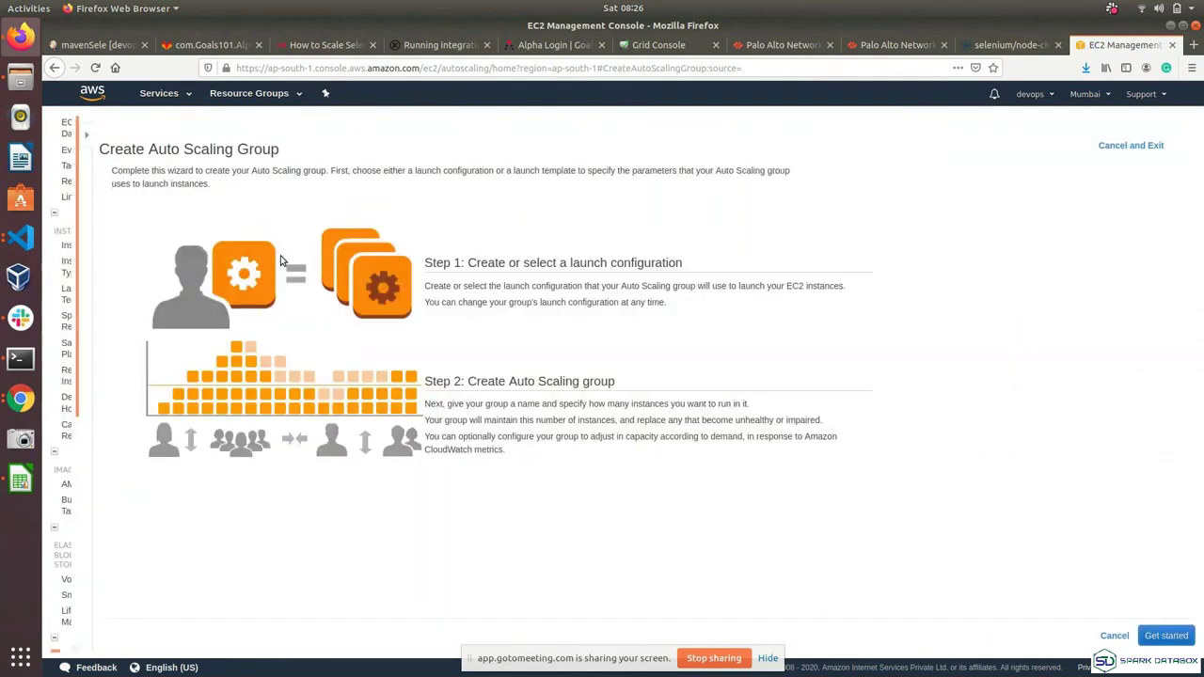
{"action": "left_click", "coordinate": [1165, 635]}
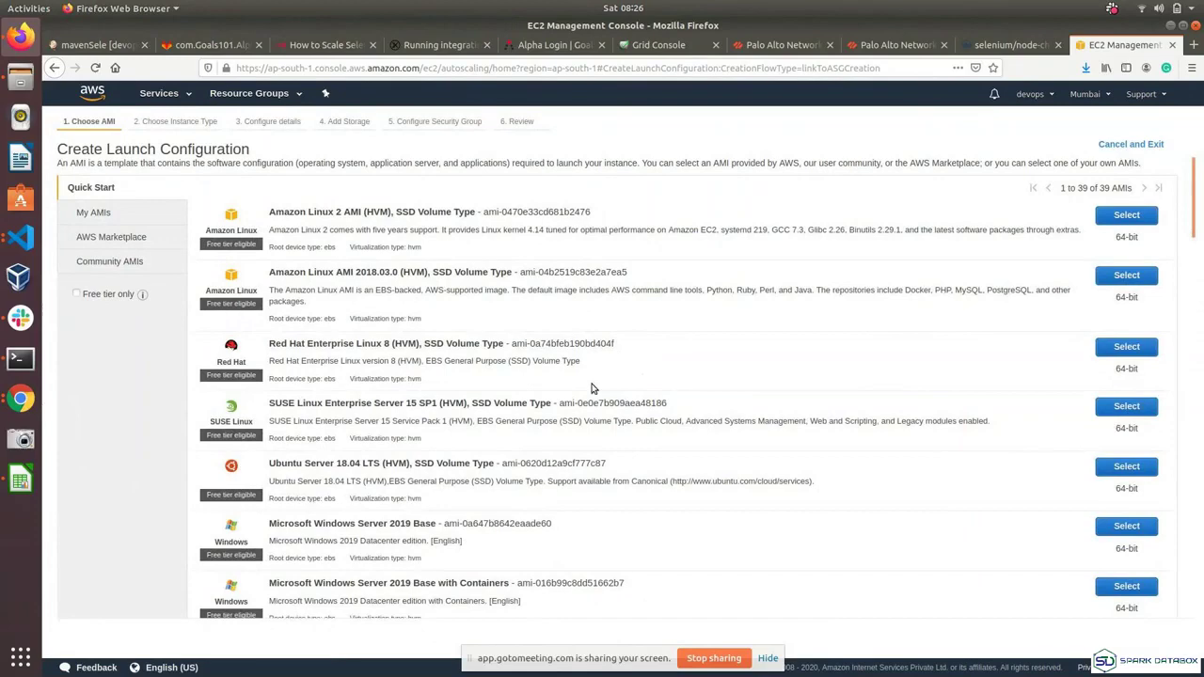
- Search the community AMIs for "rhel 7", select RHEL-7.7_HVM-20191028-x86_64-1-Hourly2-GP2, and keep the t2.micro instance type
{"action": "left_click", "coordinate": [119, 269]}
{"action": "left_click", "coordinate": [267, 202]}
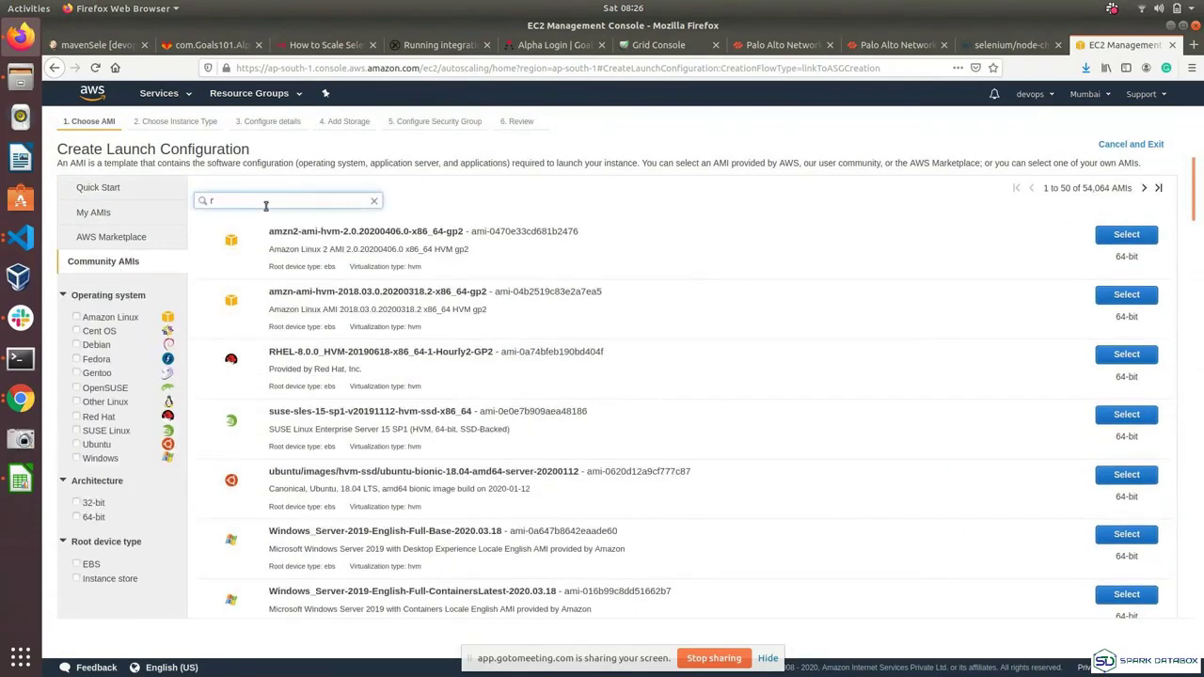
{"action": "type", "text": "rhel 7"}
{"action": "key", "text": "Return"}
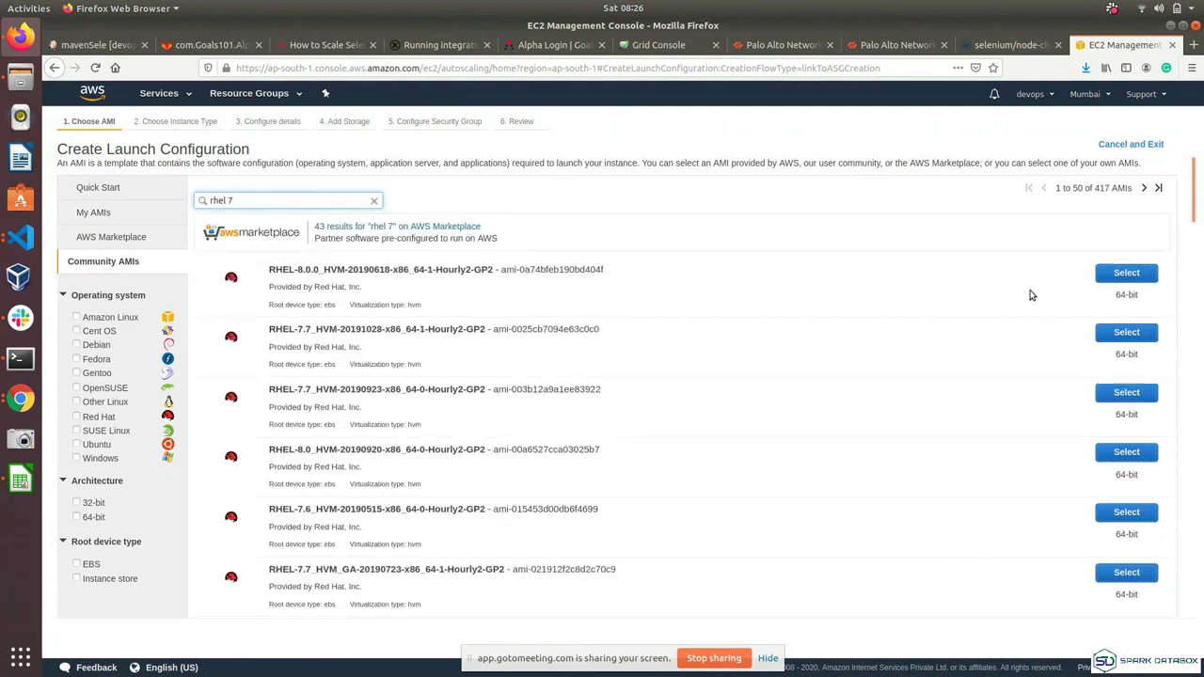
{"action": "left_click", "coordinate": [1125, 334]}
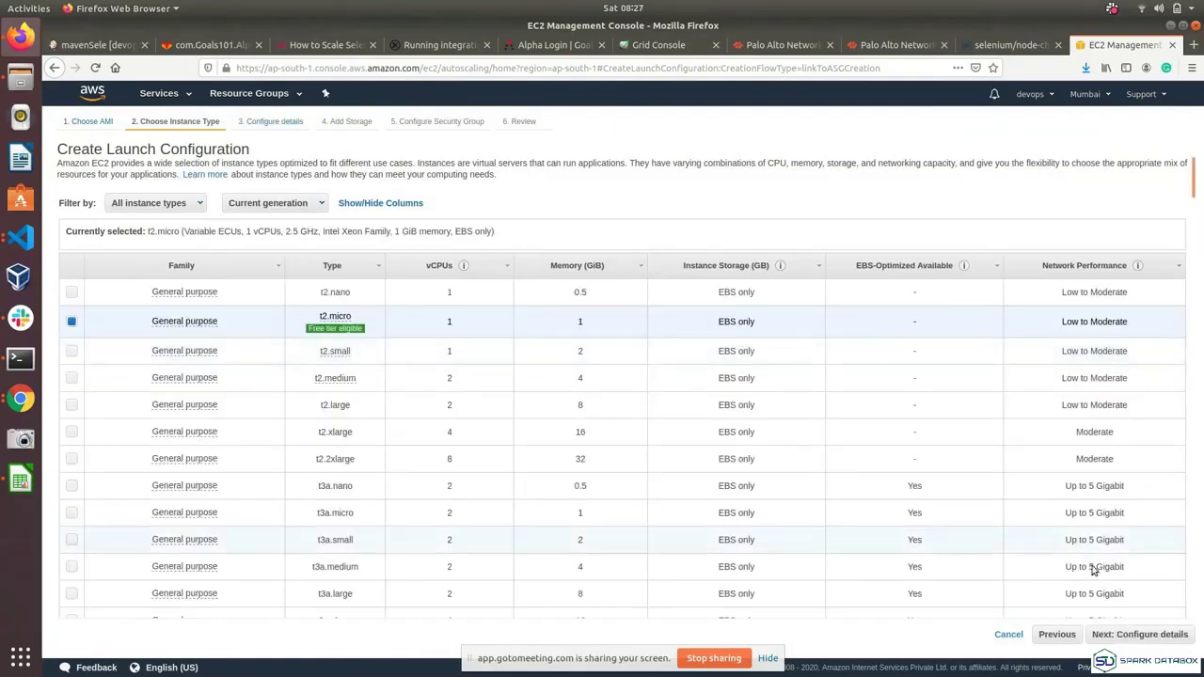
{"action": "left_click", "coordinate": [1138, 633]}
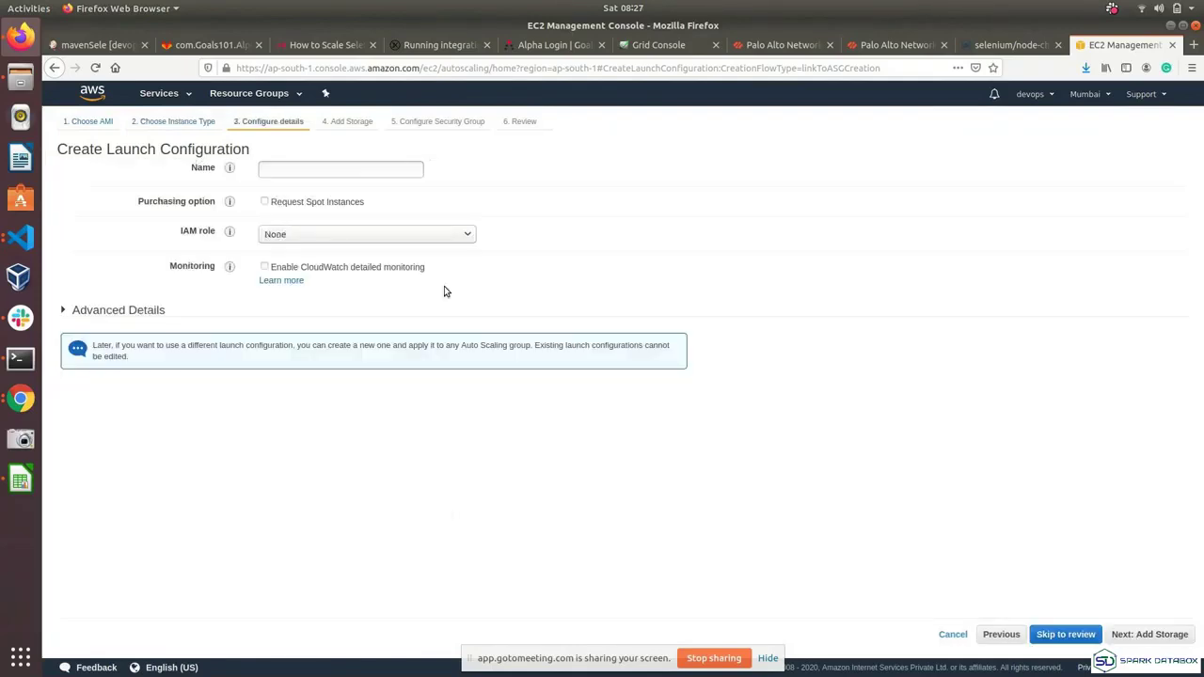
- Name the launch configuration demo-lc and expand its advanced details to reach the user data
{"action": "left_click", "coordinate": [322, 170]}
{"action": "type", "text": "demo-lc"}
{"action": "left_click", "coordinate": [116, 311]}
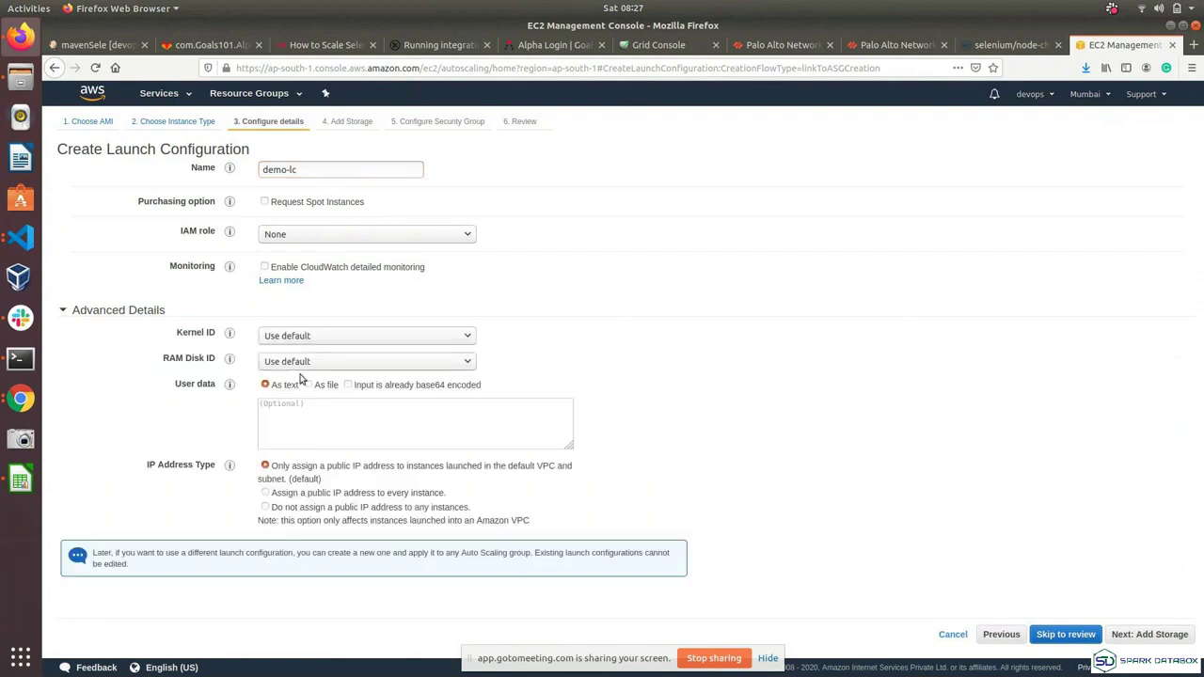
{"action": "left_click", "coordinate": [355, 428]}
- Open the EC2 console in a new browser tab and go to its running instances list
{"action": "left_click", "coordinate": [179, 95]}
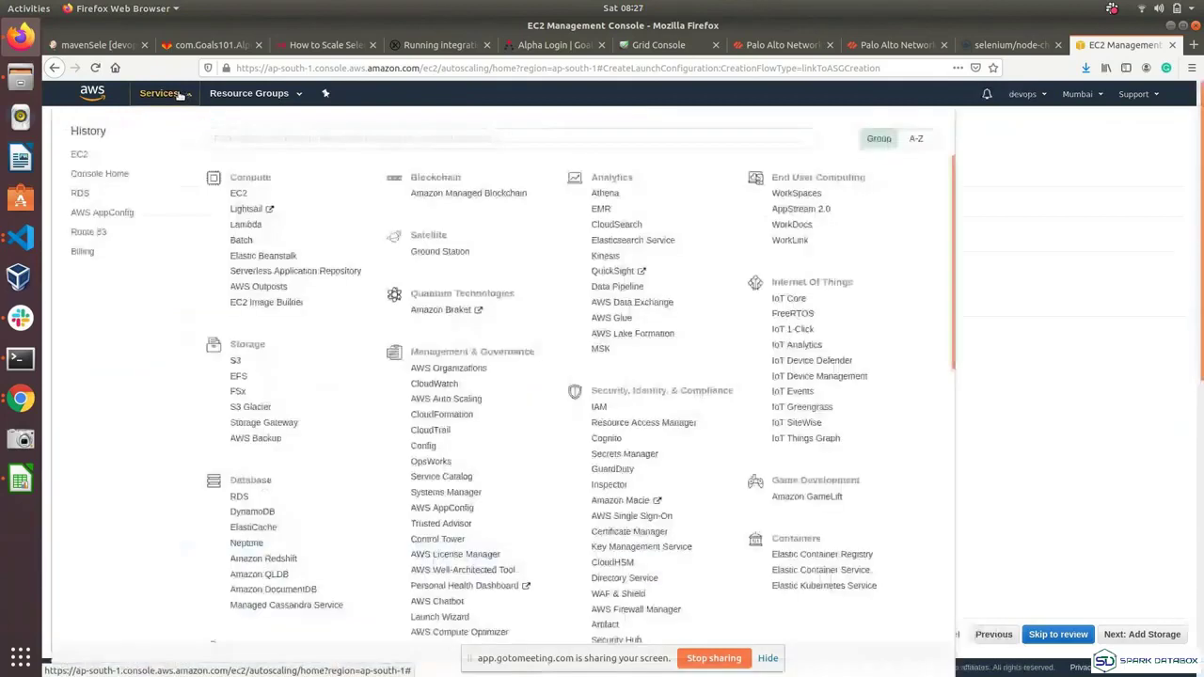
{"action": "right_click", "coordinate": [241, 191]}
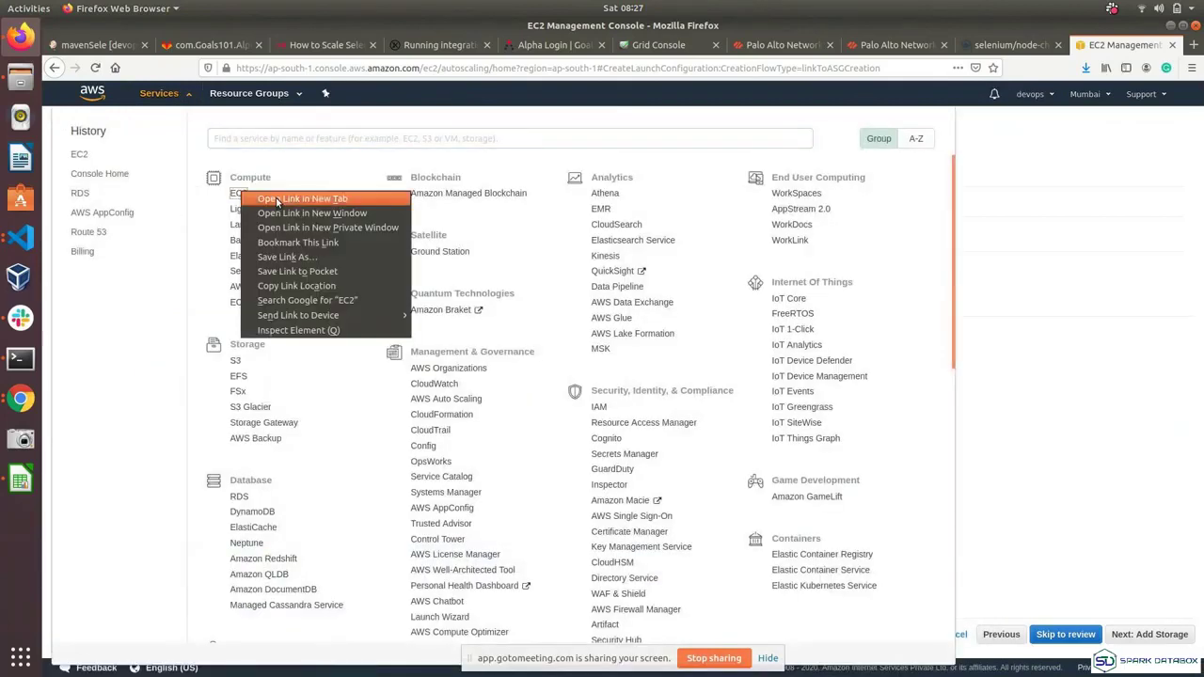
{"action": "left_click", "coordinate": [277, 202]}
{"action": "left_click", "coordinate": [1148, 43]}
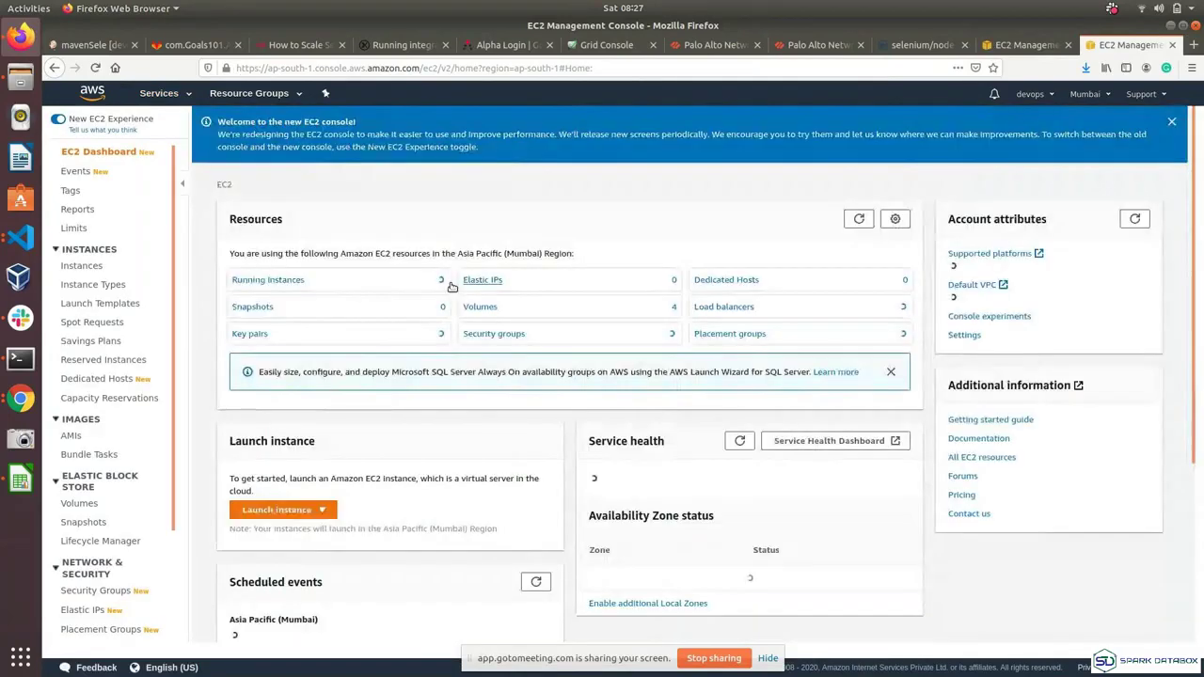
{"action": "left_click", "coordinate": [279, 279]}
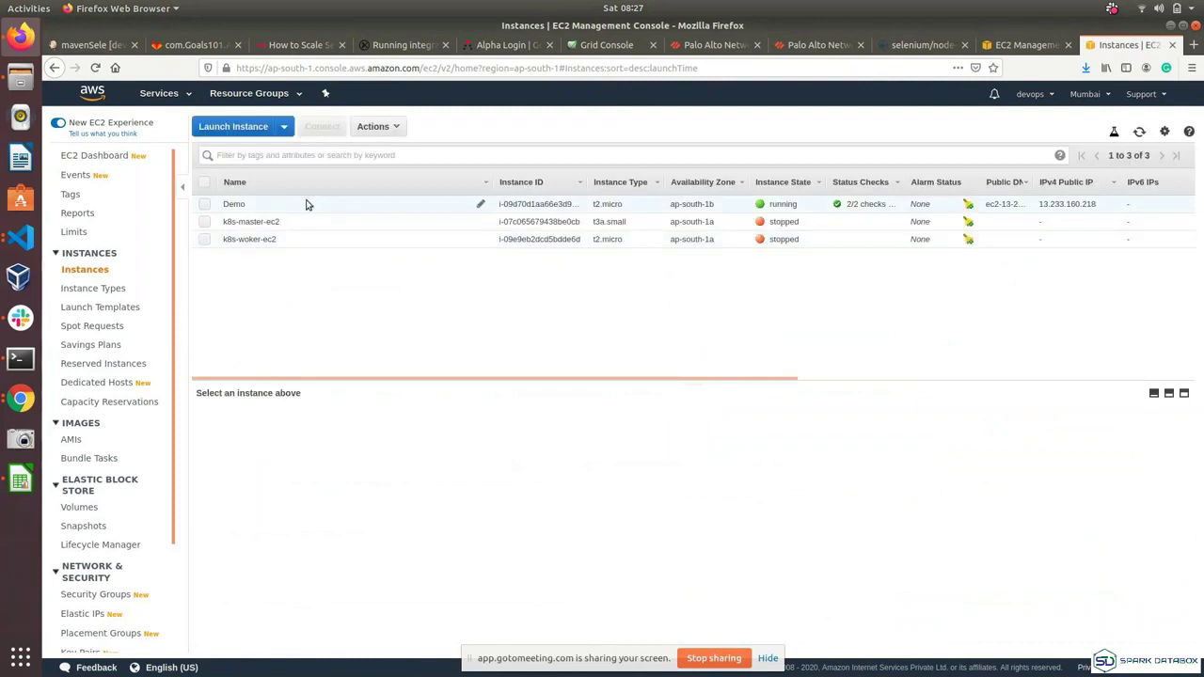
- Open the Demo instance's user data and copy the entire script
{"action": "left_click", "coordinate": [310, 211]}
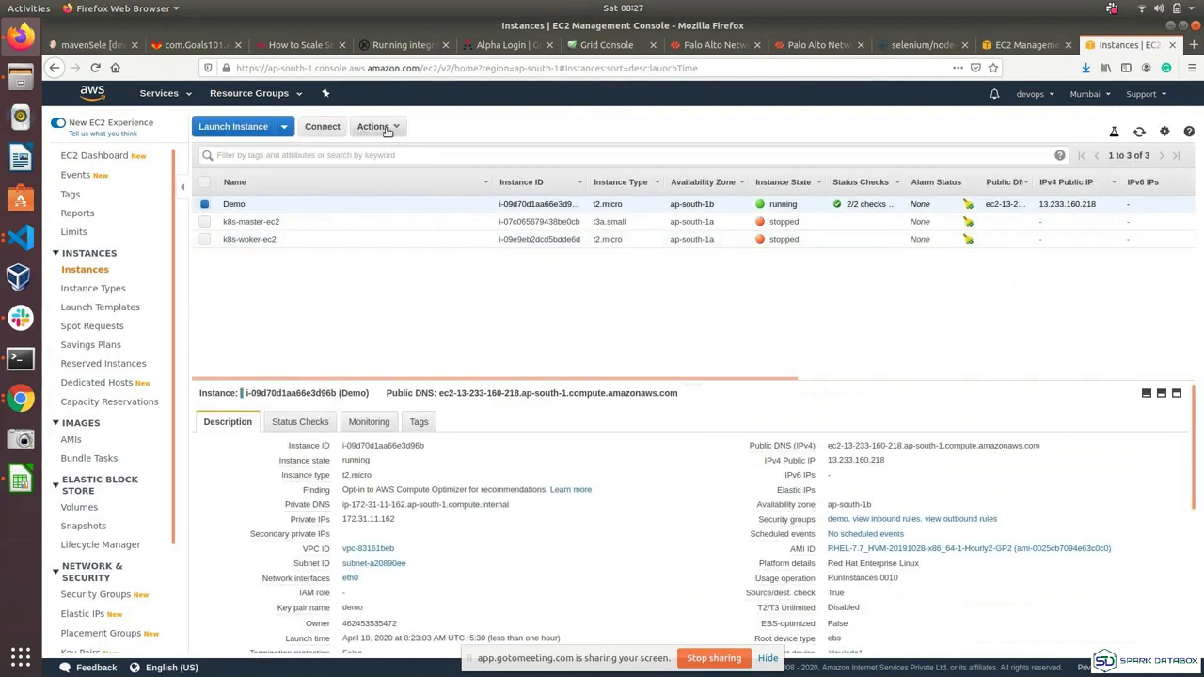
{"action": "left_click", "coordinate": [386, 128]}
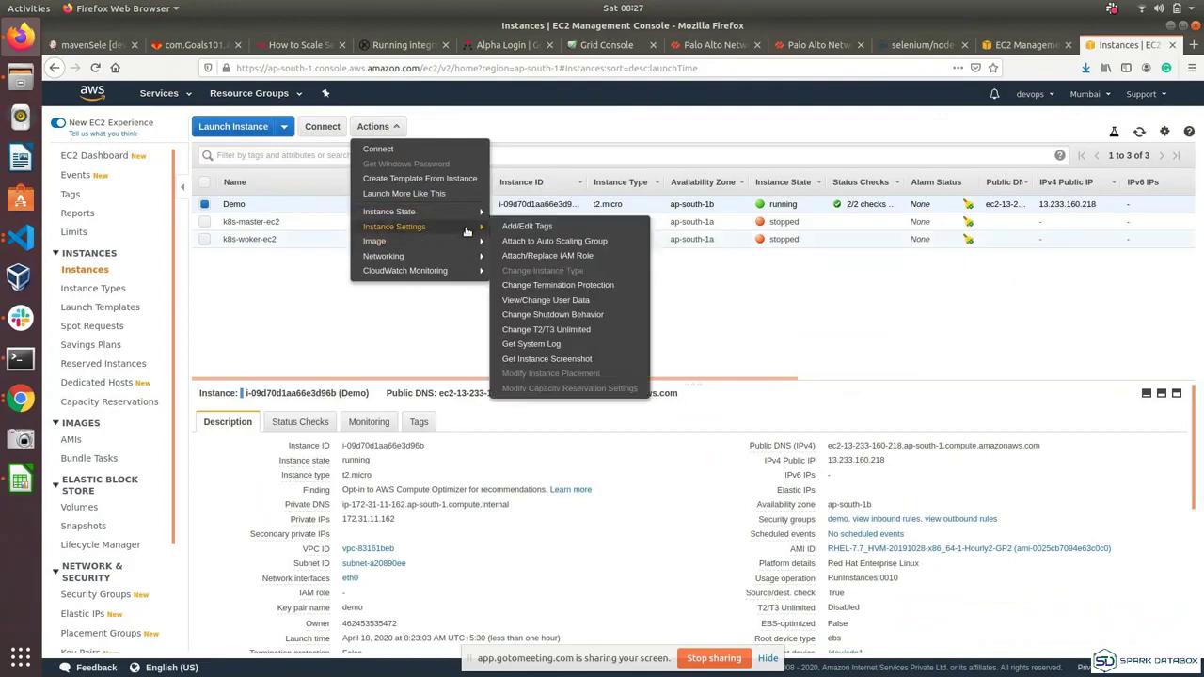
{"action": "mouse_move", "coordinate": [455, 230]}
{"action": "left_click", "coordinate": [565, 297]}
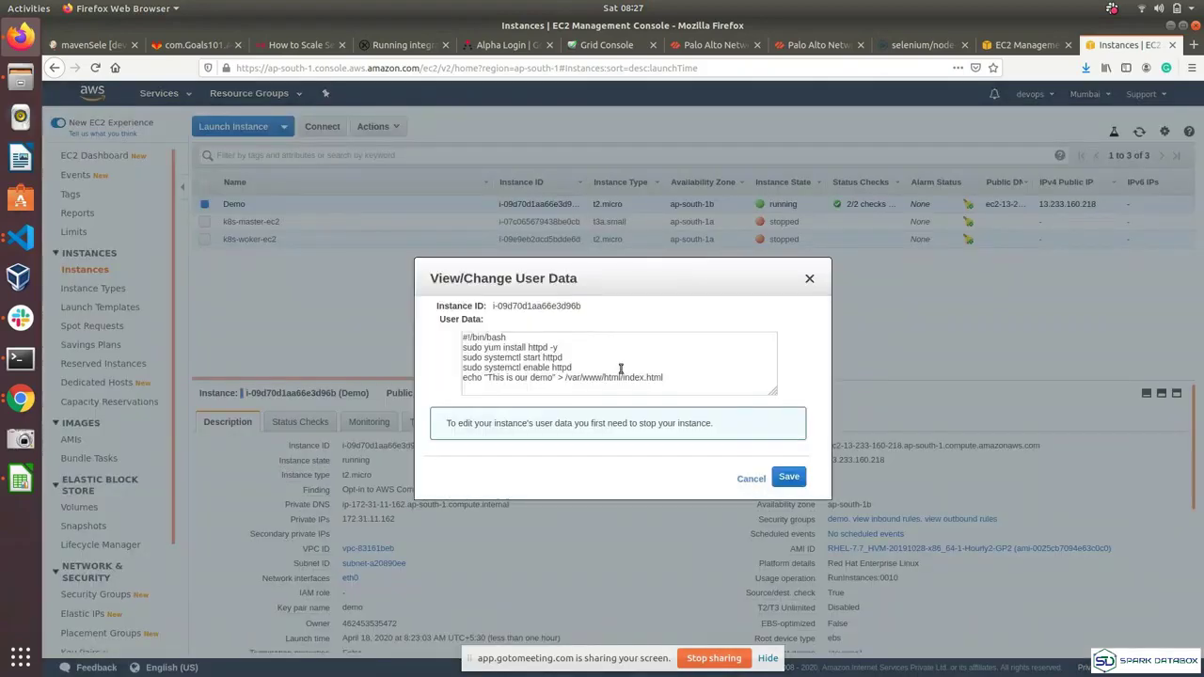
{"action": "key", "text": "ctrl+a"}
{"action": "key", "text": "ctrl+c"}
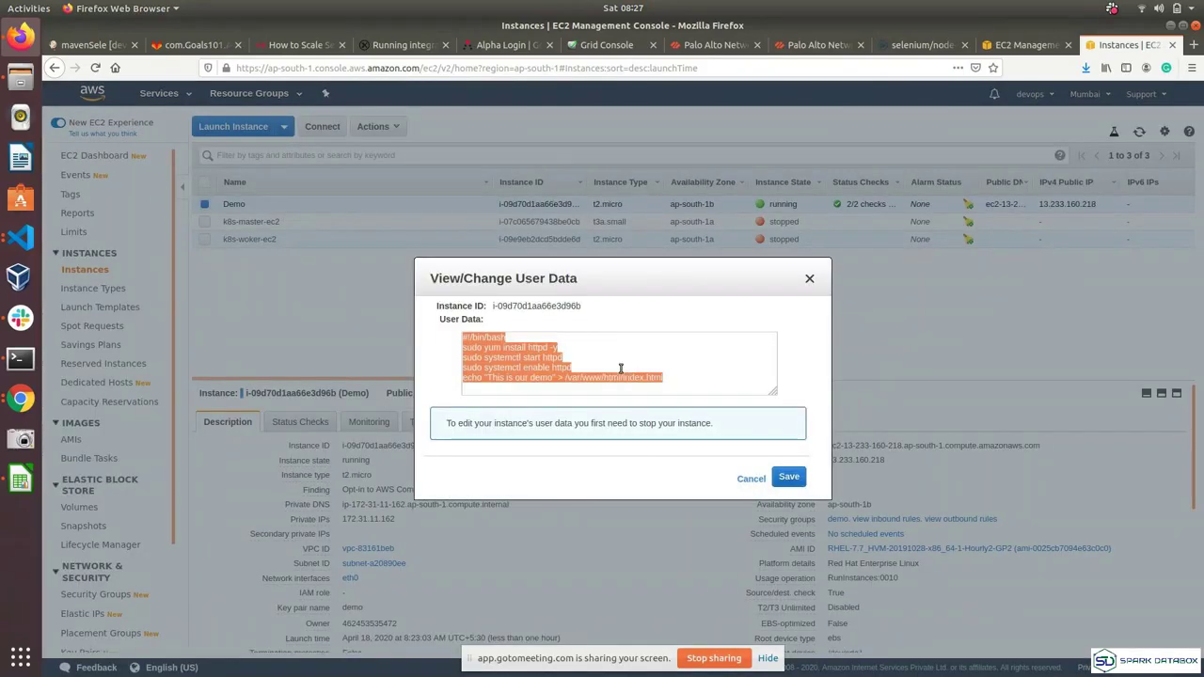
- Paste the script into the launch configuration's user data and change the echoed text to "This is our demo in ASG"
{"action": "left_click", "coordinate": [1028, 41]}
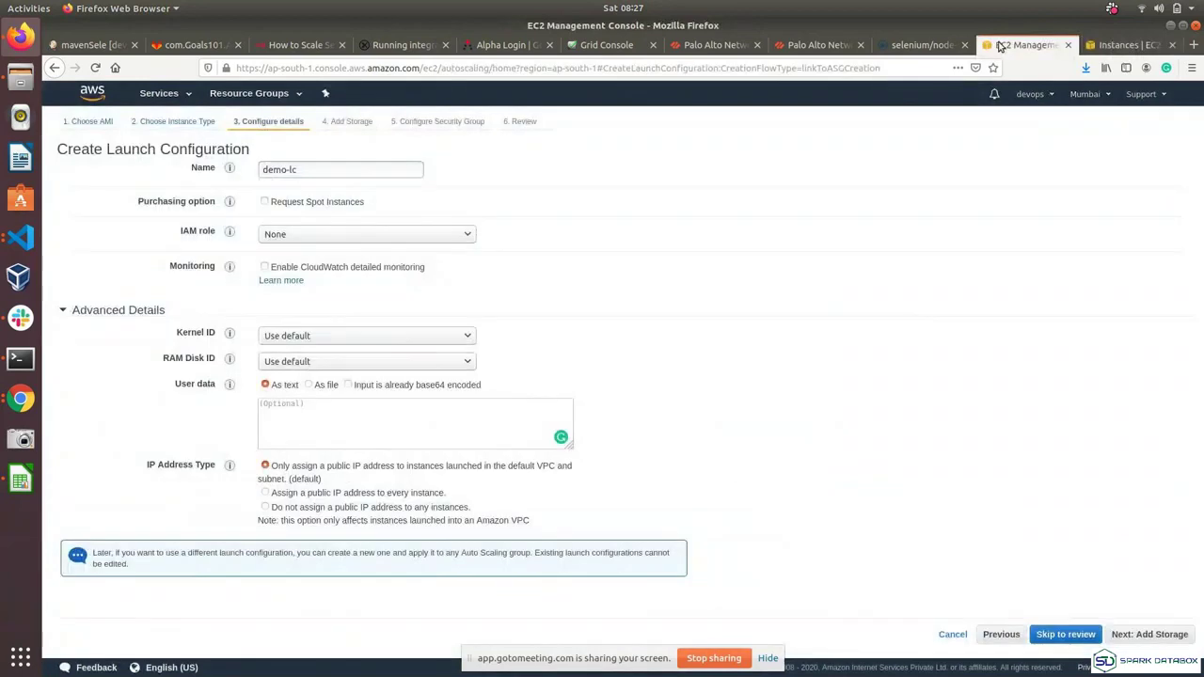
{"action": "left_click", "coordinate": [301, 438]}
{"action": "key", "text": "ctrl+v"}
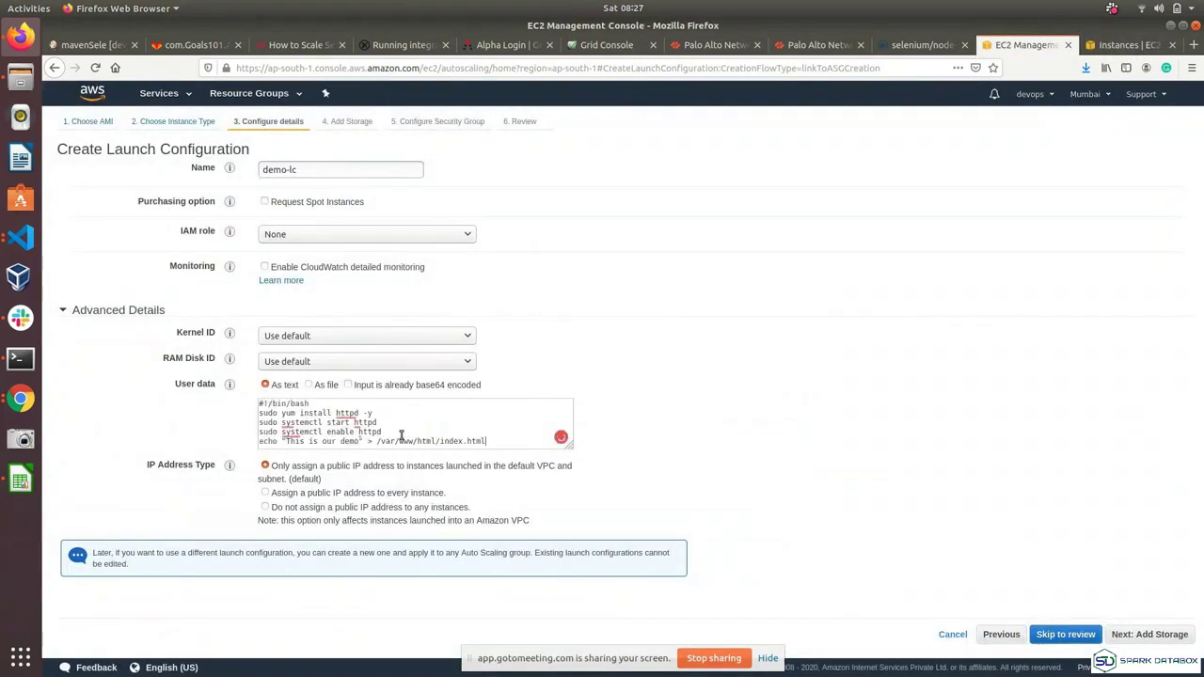
{"action": "left_click", "coordinate": [362, 441]}
{"action": "type", "text": "!"}
{"action": "type", "text": " in"}
{"action": "type", "text": "ASG"}
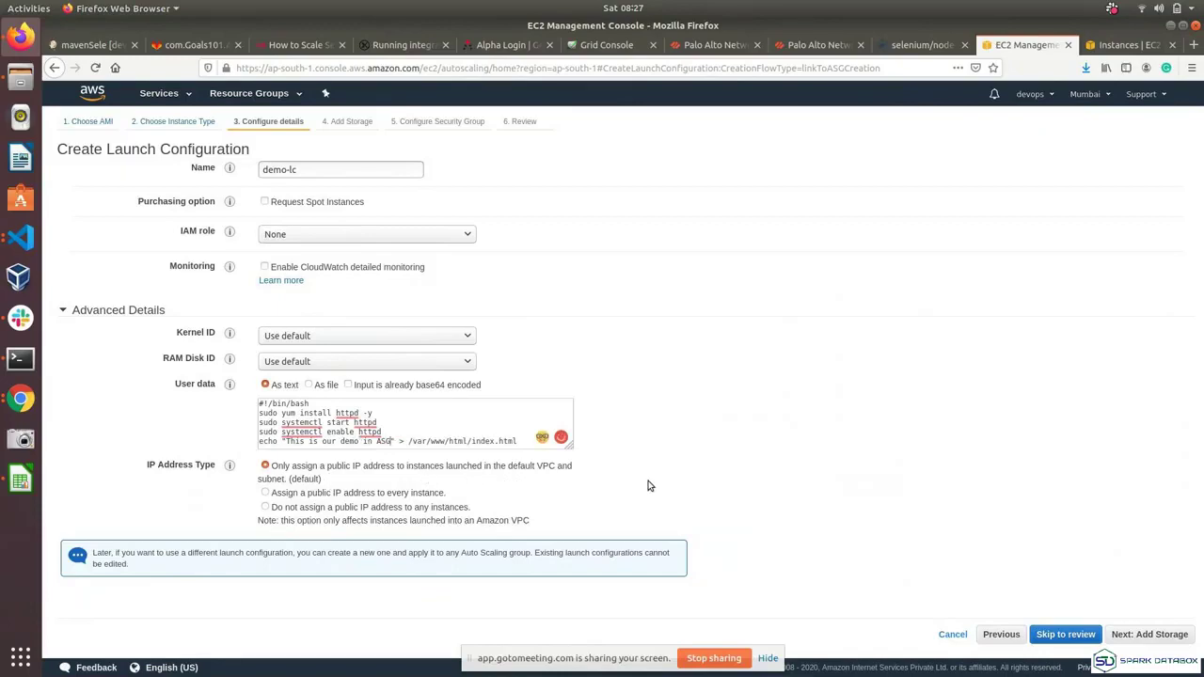
- Keep the 10 GiB root volume, assign the existing demo security group, and proceed to the launch configuration review
{"action": "left_click", "coordinate": [1151, 640]}
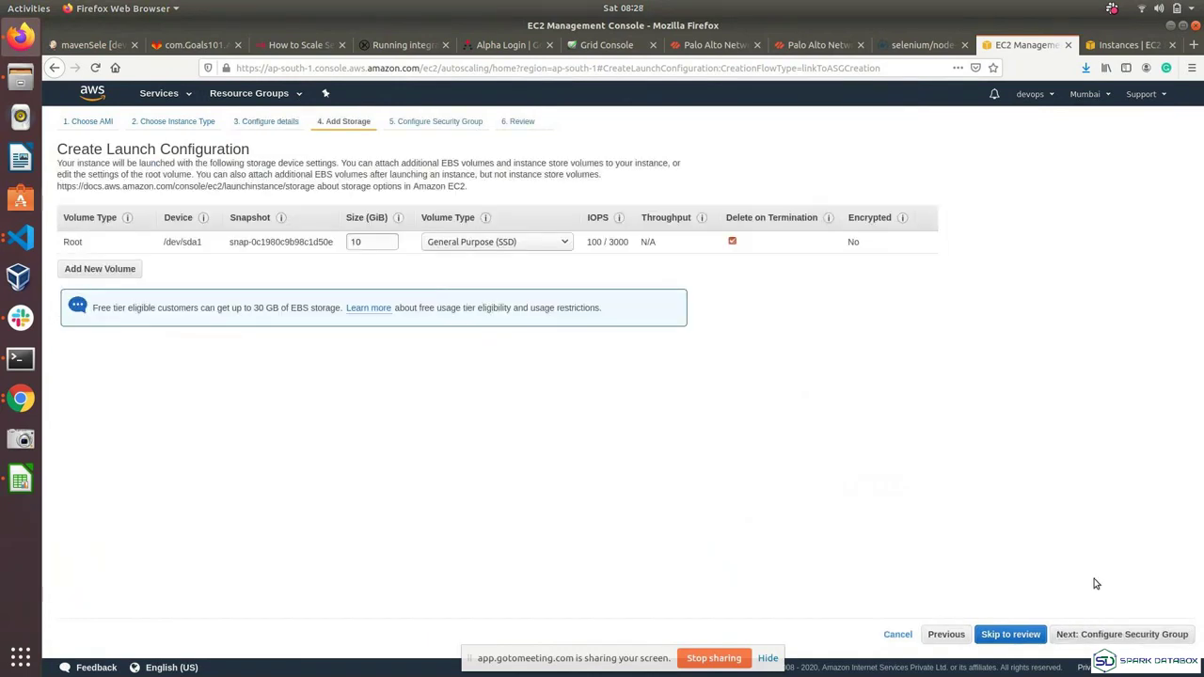
{"action": "left_click", "coordinate": [1143, 635]}
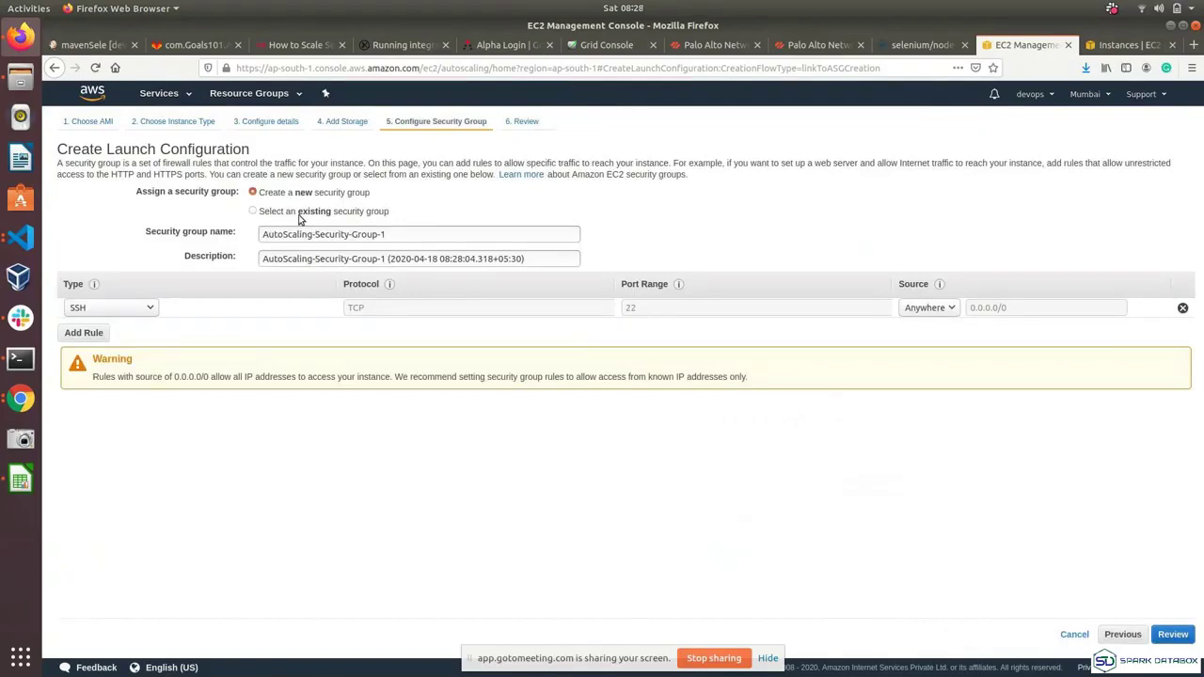
{"action": "left_click", "coordinate": [253, 212]}
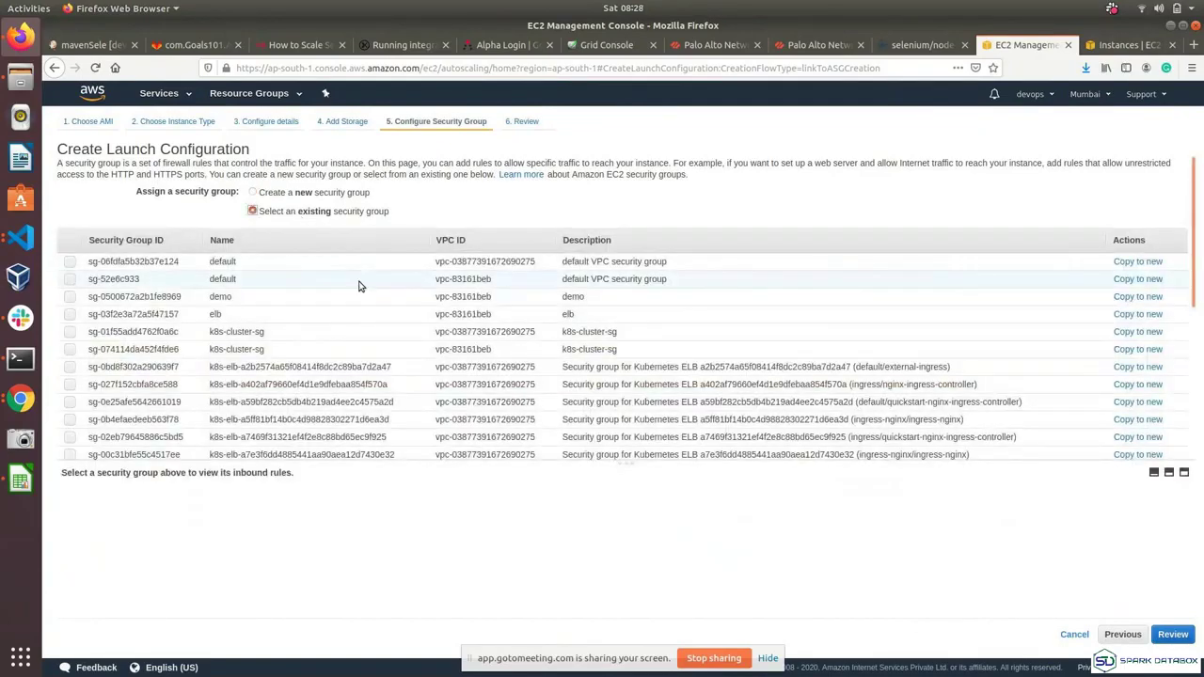
{"action": "left_click", "coordinate": [277, 297]}
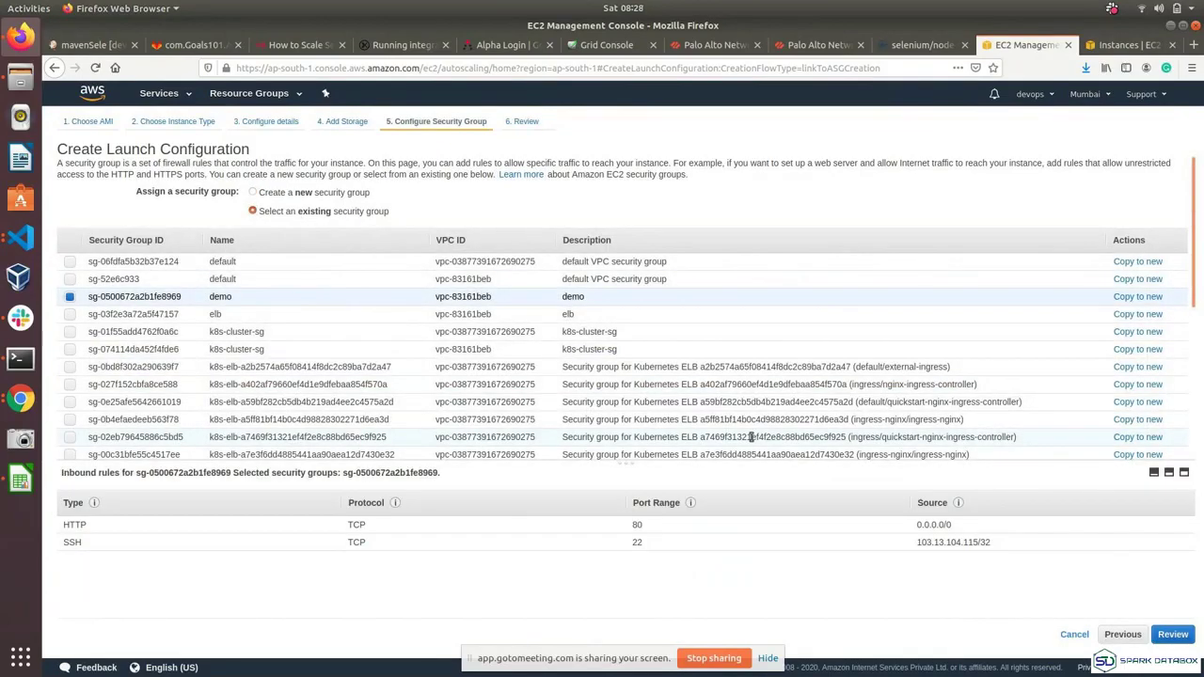
{"action": "left_click", "coordinate": [1173, 634]}
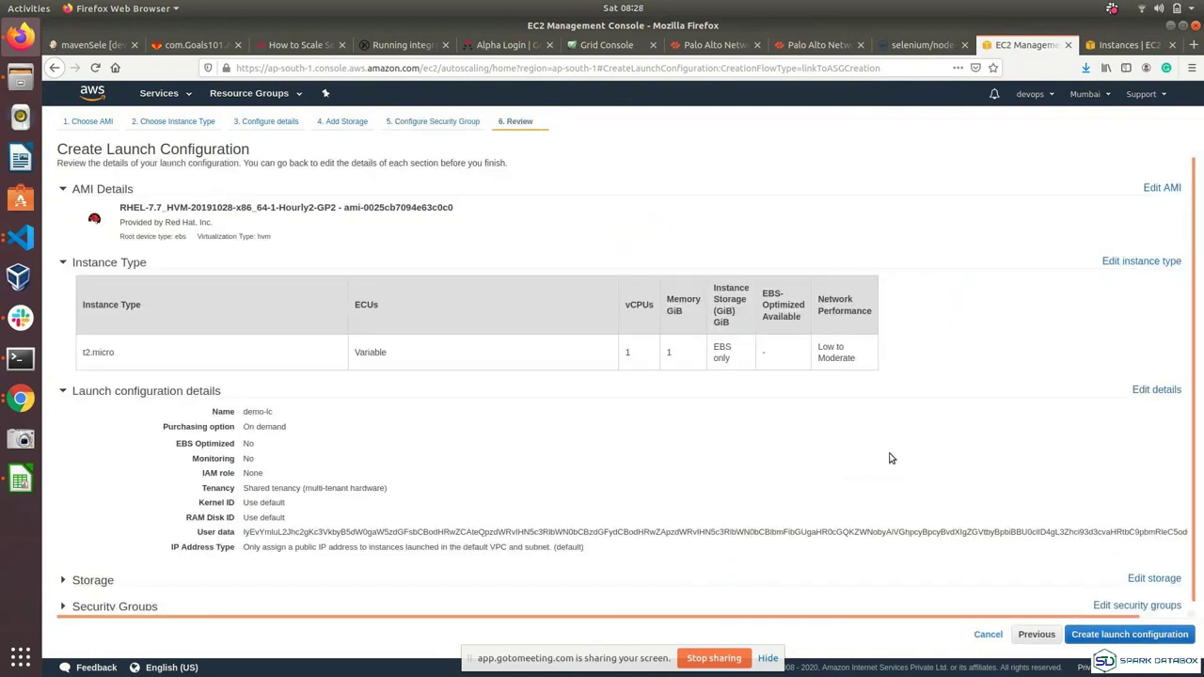
- Create the launch configuration with an existing key pair, acknowledging access to its private key file
{"action": "left_click", "coordinate": [1133, 635]}
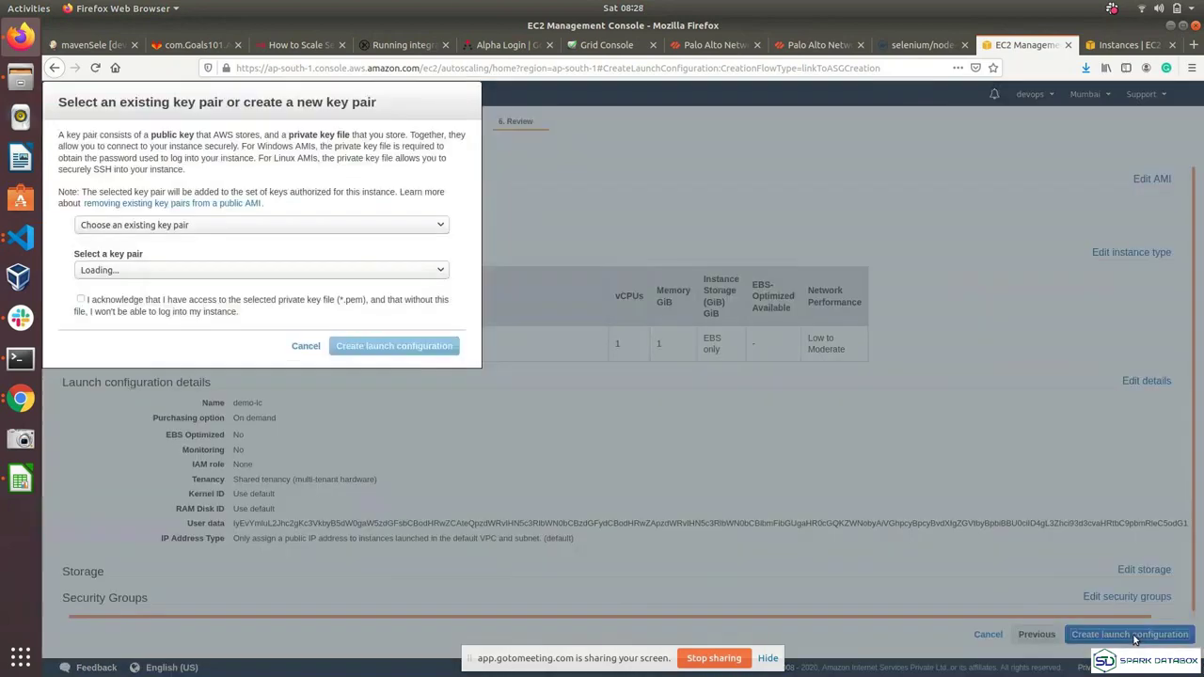
{"action": "left_click", "coordinate": [502, 461]}
{"action": "left_click", "coordinate": [735, 503]}
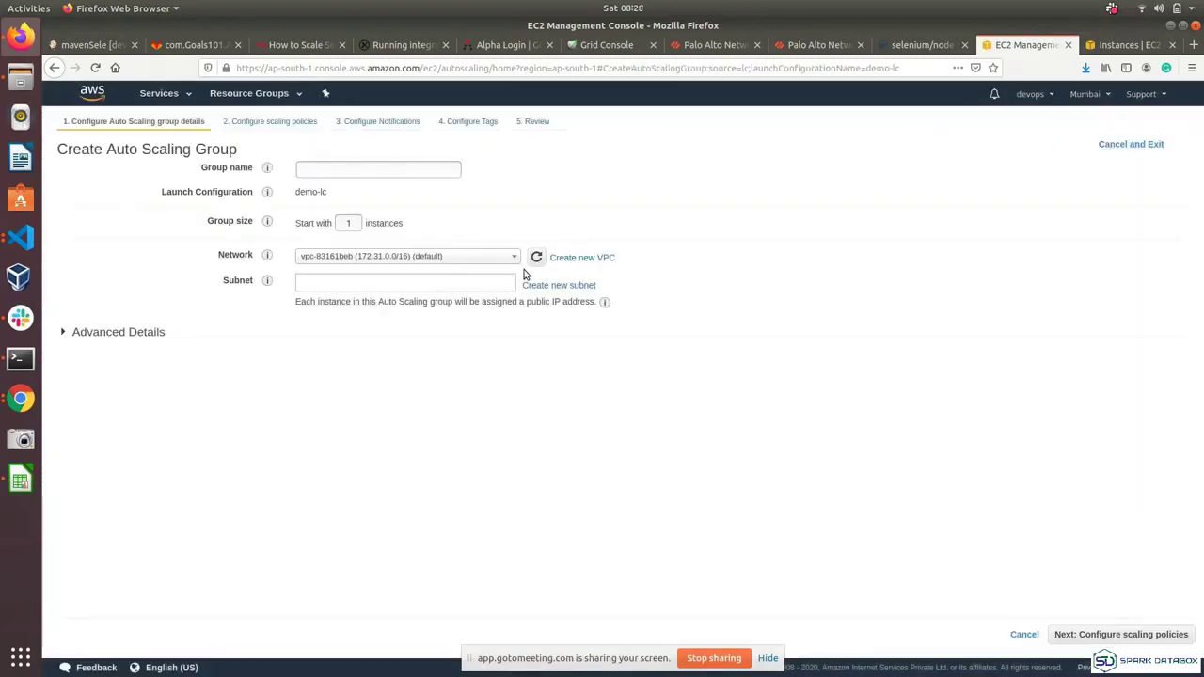
- Name the Auto Scaling group demo-asg, keep its size at 1 instance, and add the default subnets in ap-south-1b and ap-south-1a
{"action": "left_click", "coordinate": [341, 172]}
{"action": "type", "text": "demo-asg"}
{"action": "left_click_drag", "start_coordinate": [289, 195], "coordinate": [329, 194]}
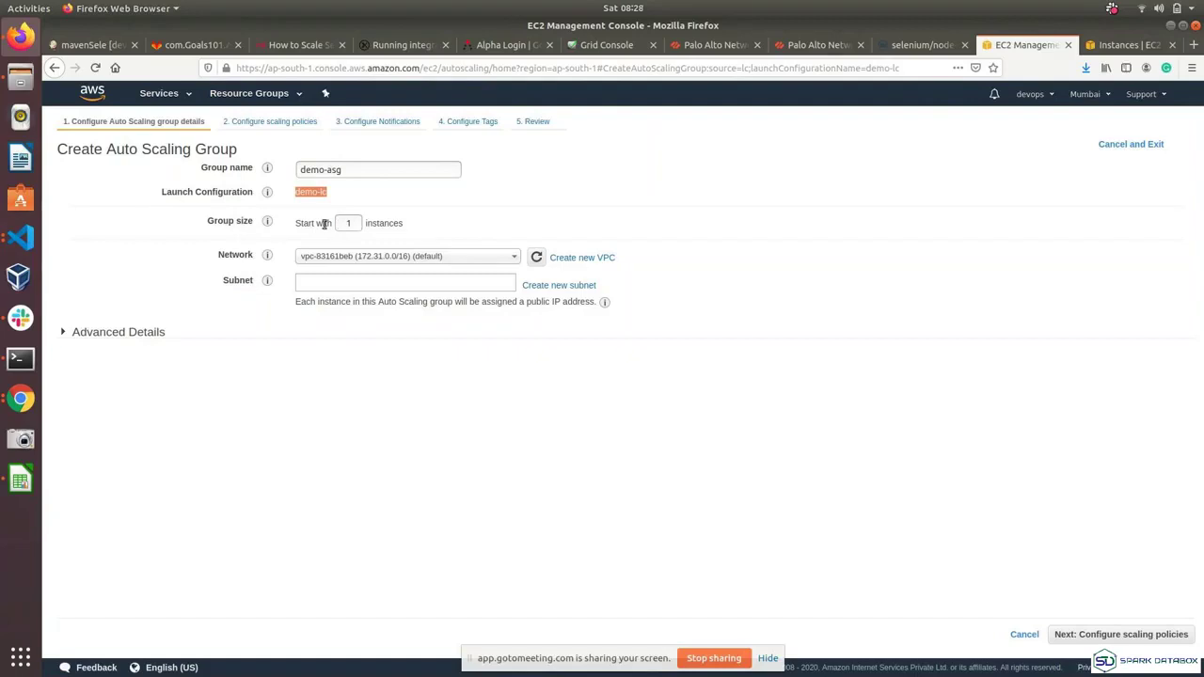
{"action": "double_click", "coordinate": [357, 228]}
{"action": "left_click", "coordinate": [360, 285]}
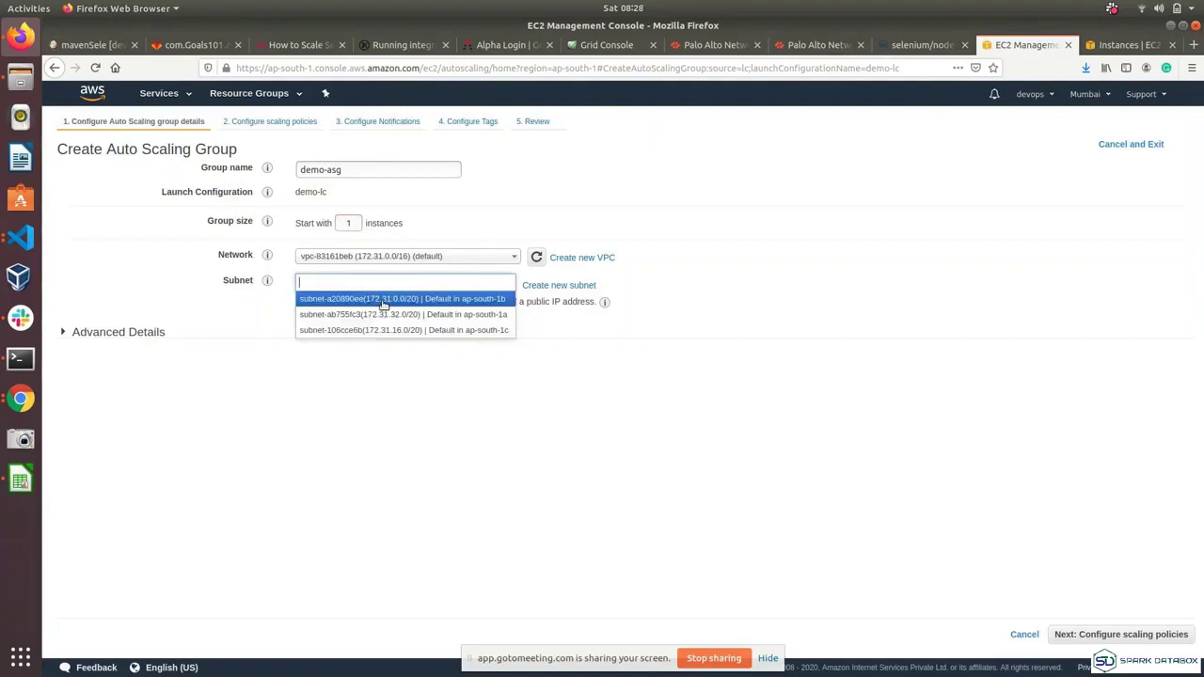
{"action": "left_click", "coordinate": [384, 299]}
{"action": "left_click", "coordinate": [394, 316]}
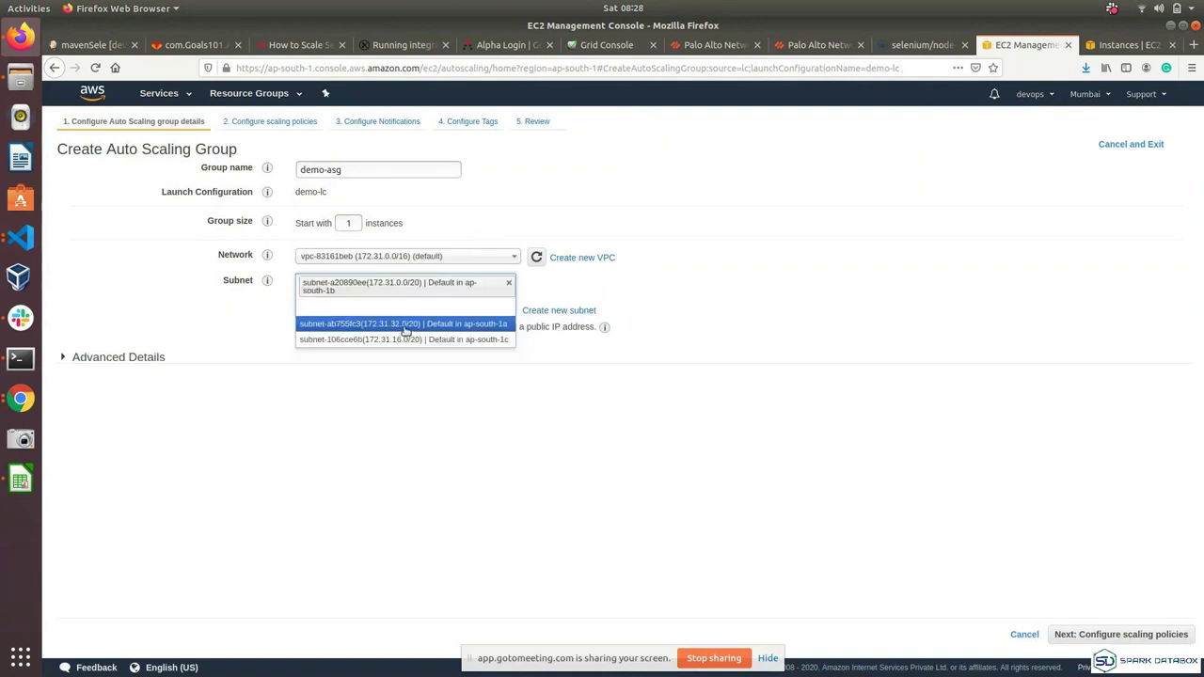
{"action": "left_click", "coordinate": [406, 326]}
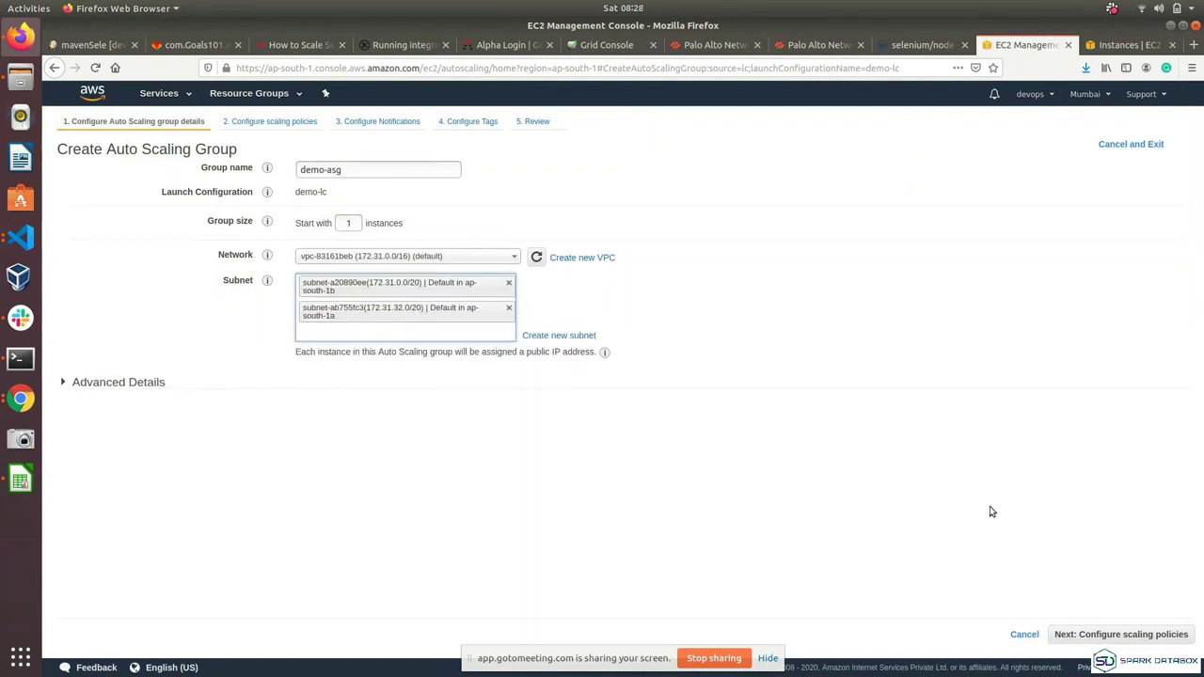
- Create the Auto Scaling group without notifications or tags, keeping the default scaling policy, and close the creation status page
{"action": "left_click", "coordinate": [1115, 637]}
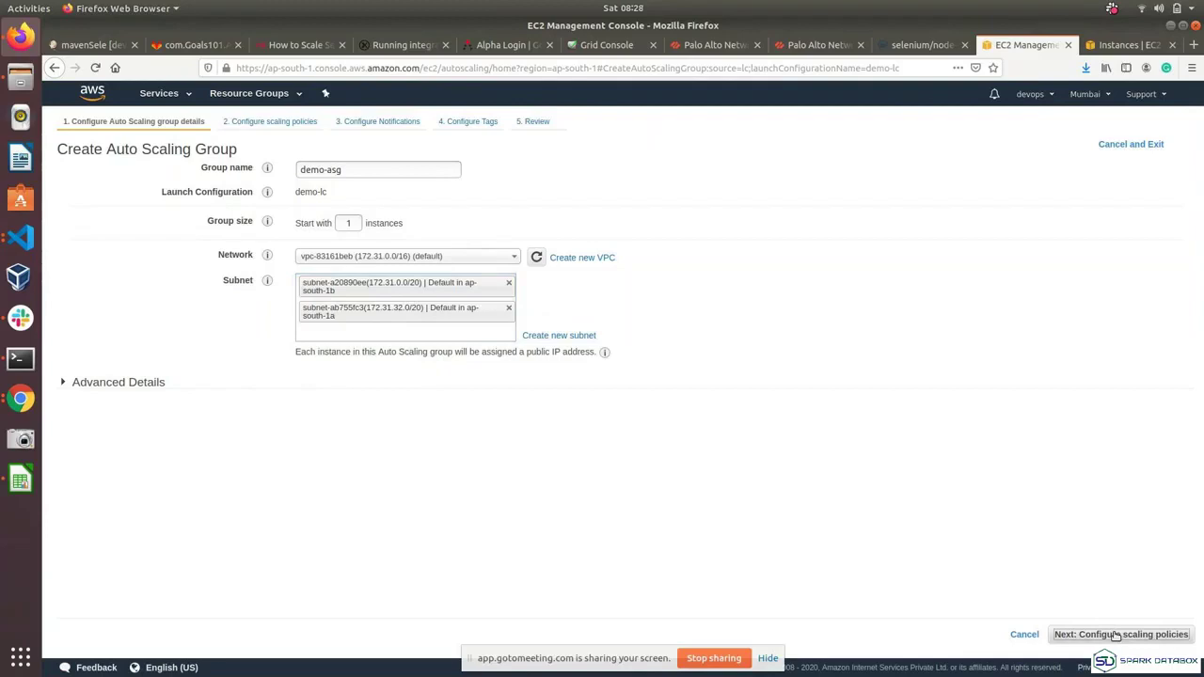
{"action": "left_click", "coordinate": [1115, 635]}
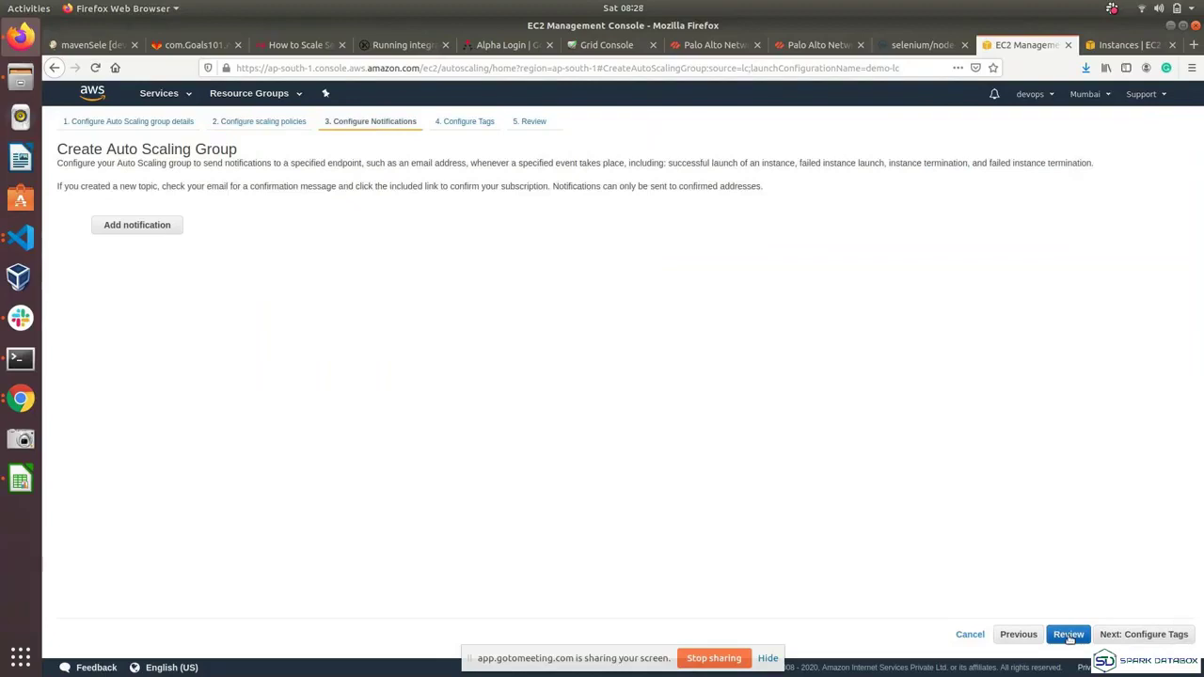
{"action": "left_click", "coordinate": [1069, 635]}
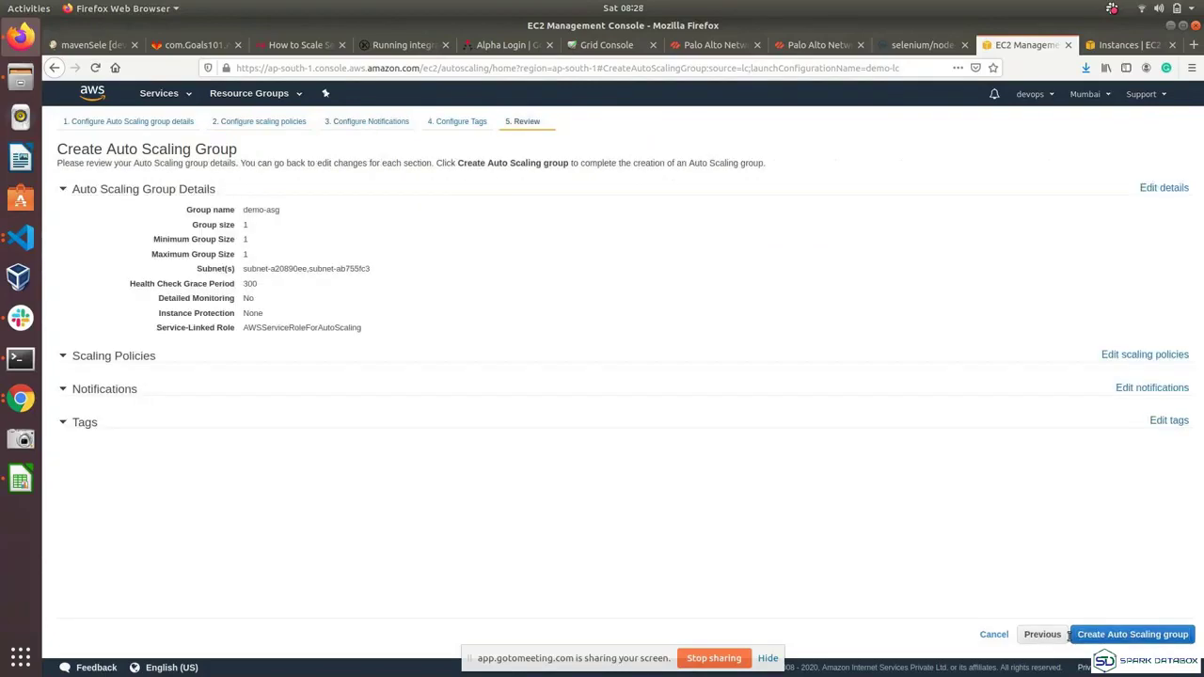
{"action": "left_click", "coordinate": [1186, 635]}
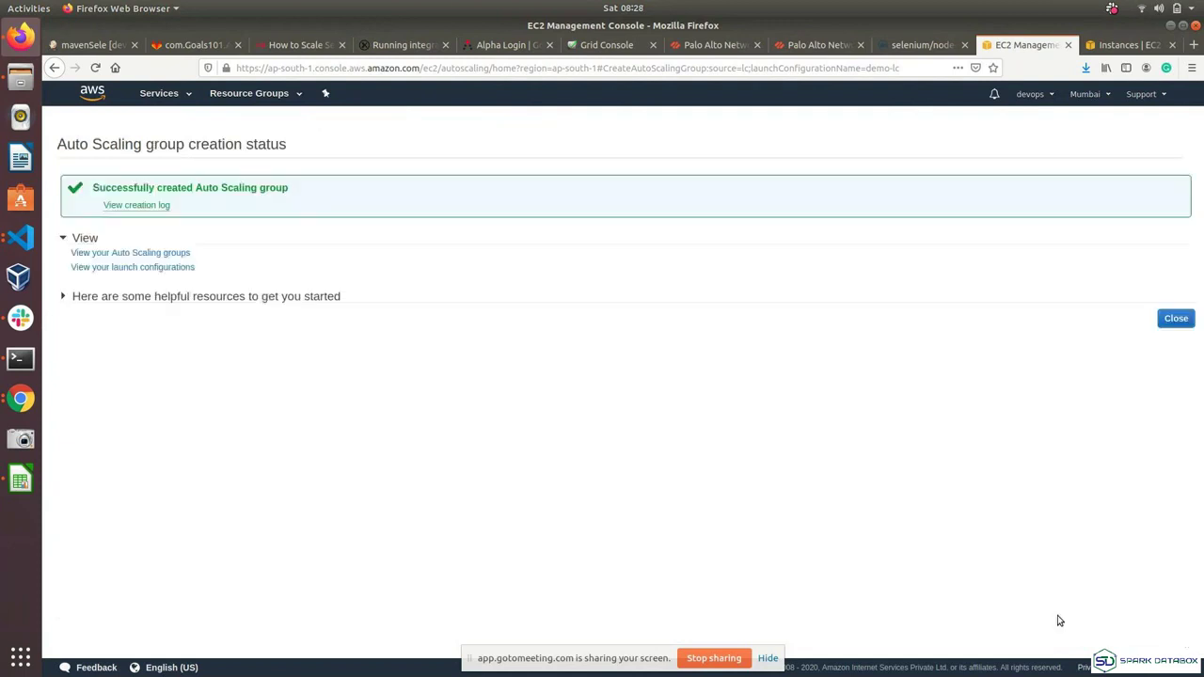
{"action": "left_click", "coordinate": [1180, 321]}
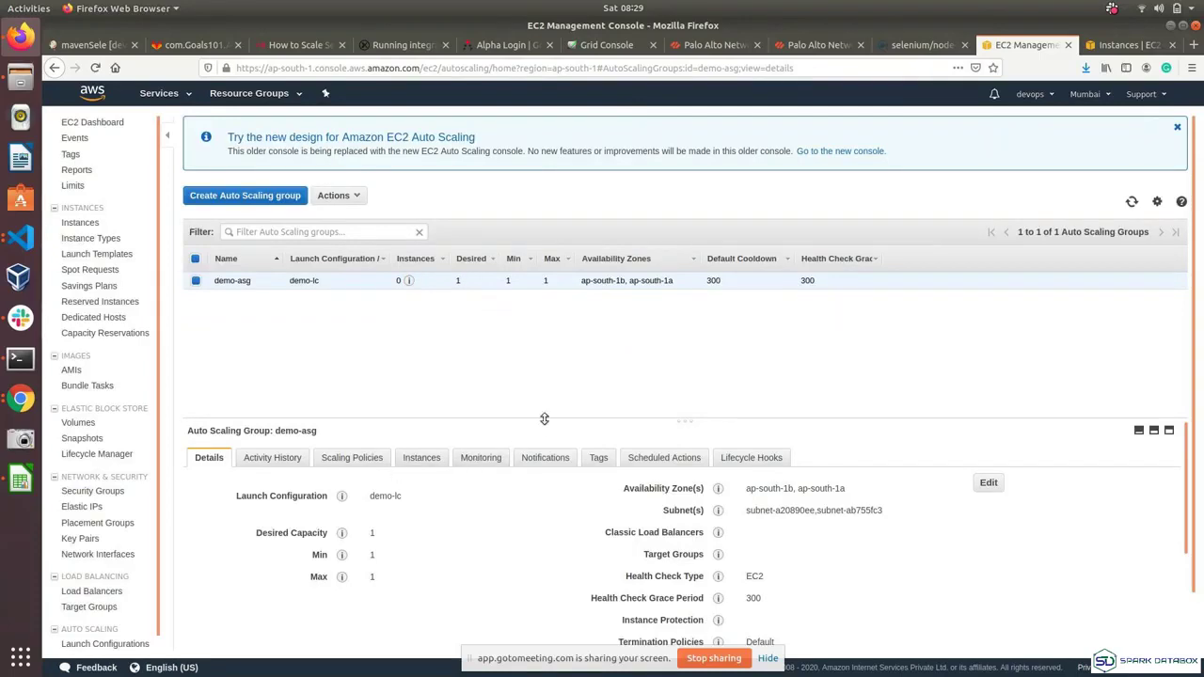
- Enlarge the demo-asg details area, refresh the group list, and open the group's activity history
{"action": "left_click_drag", "start_coordinate": [535, 424], "coordinate": [532, 318]}
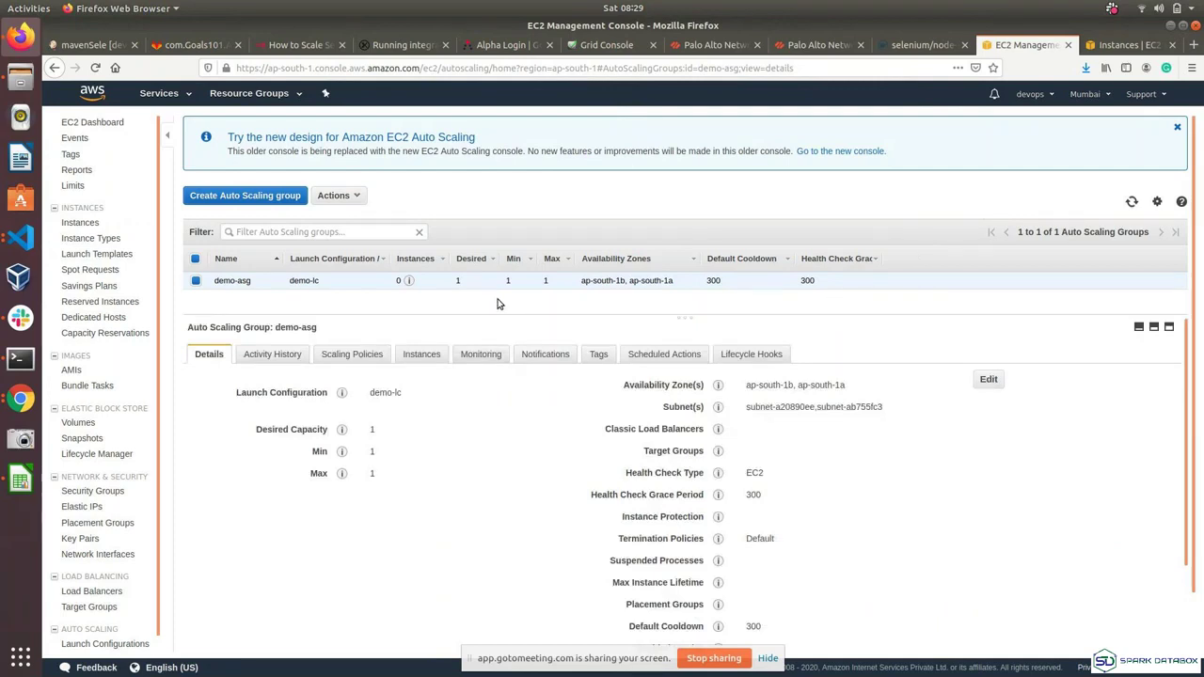
{"action": "mouse_move", "coordinate": [403, 279]}
{"action": "left_click", "coordinate": [1131, 202]}
{"action": "left_click", "coordinate": [273, 354]}
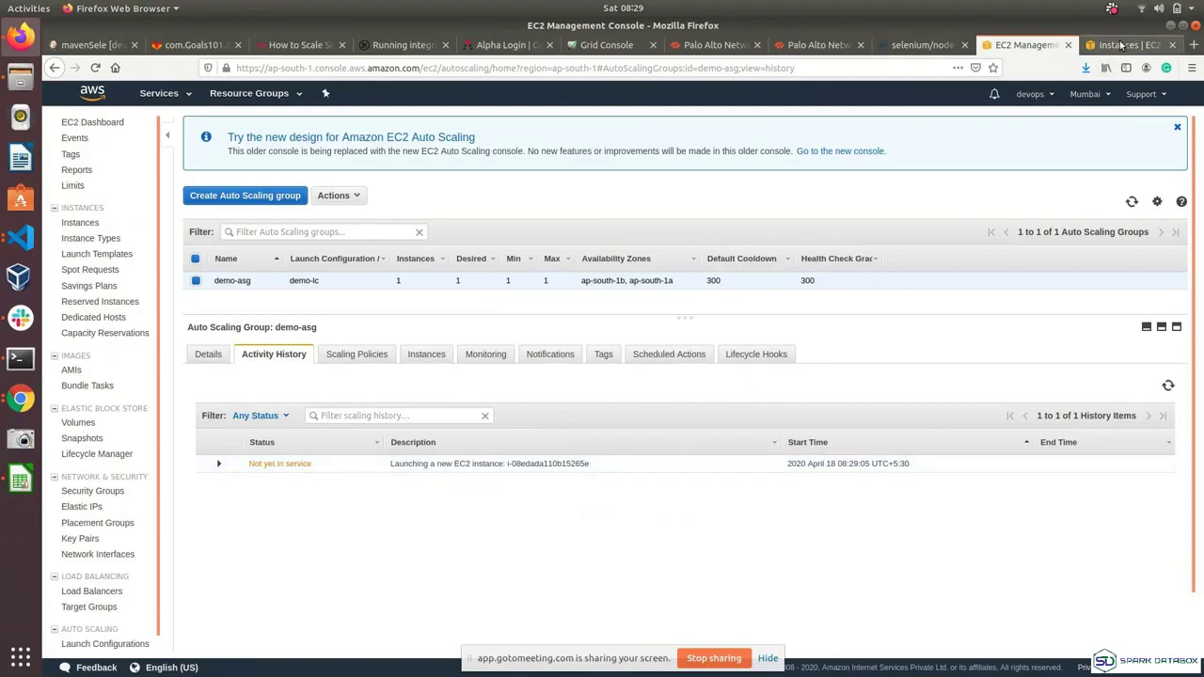
- Dismiss the Demo instance's user data without saving, refresh the instance list, and recheck demo-asg's launch activity
{"action": "left_click", "coordinate": [1121, 44]}
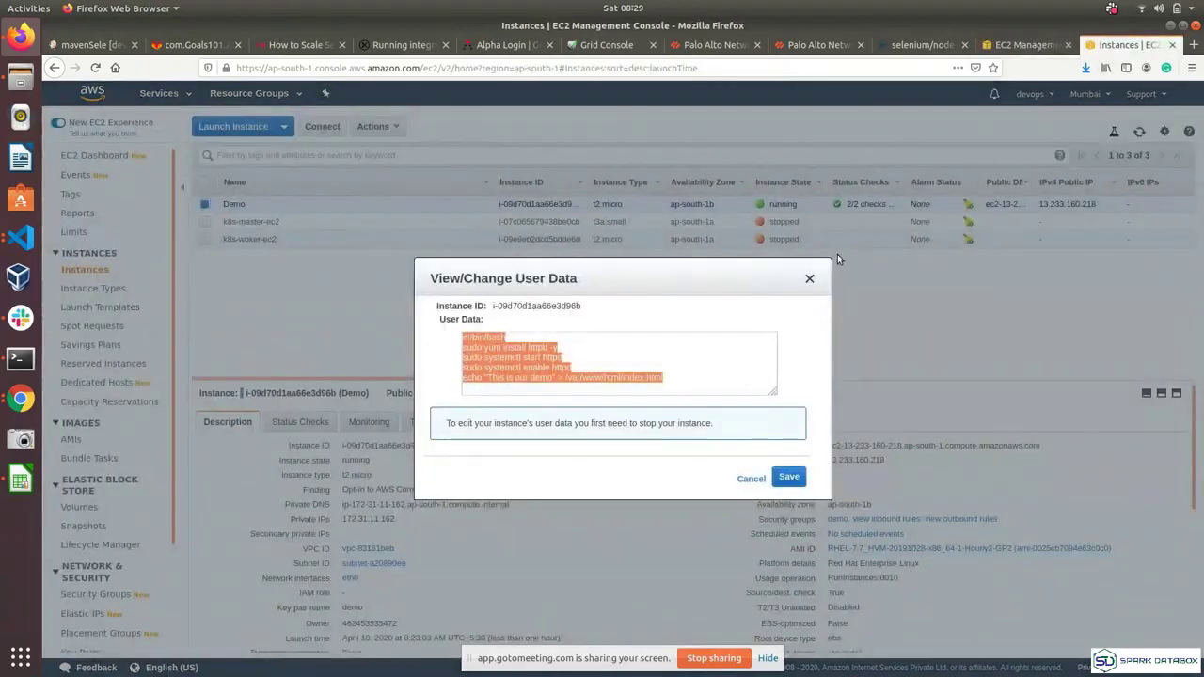
{"action": "left_click", "coordinate": [750, 479]}
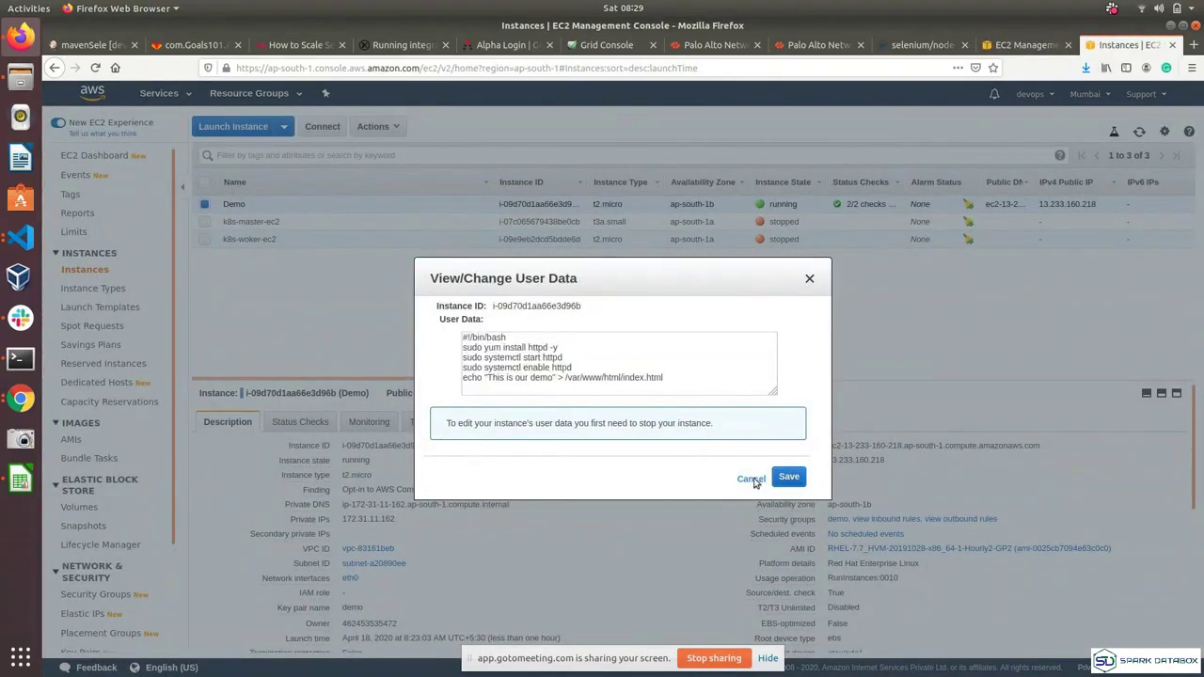
{"action": "left_click", "coordinate": [1136, 132]}
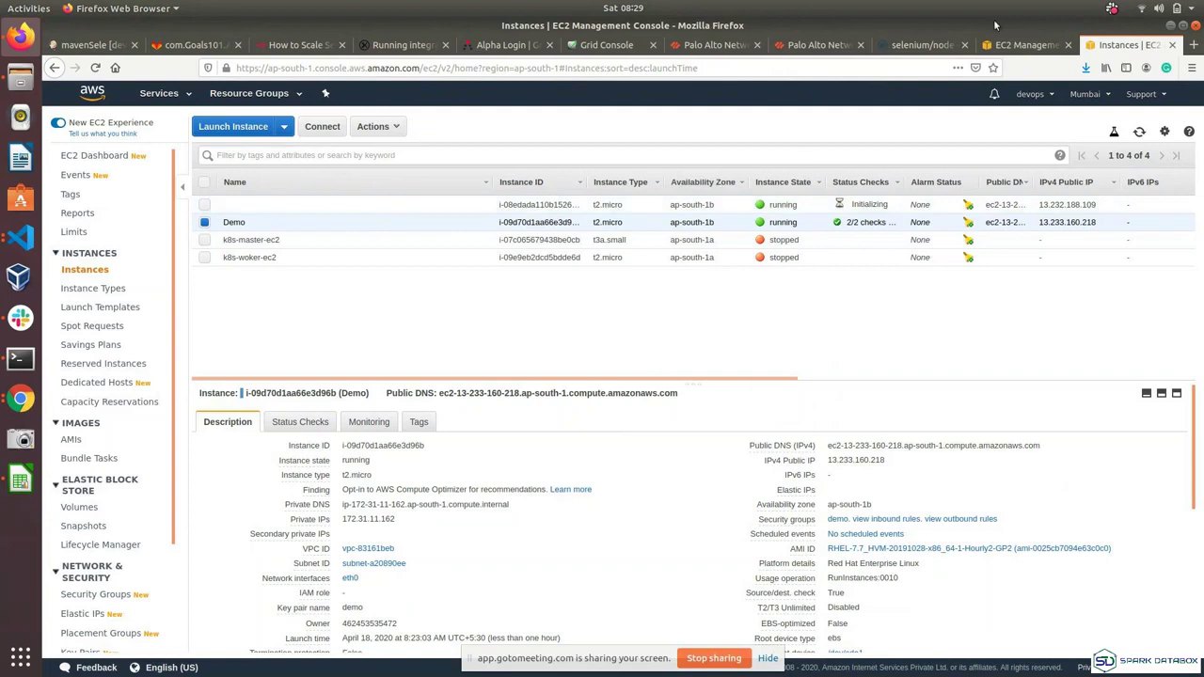
{"action": "left_click", "coordinate": [1023, 44]}
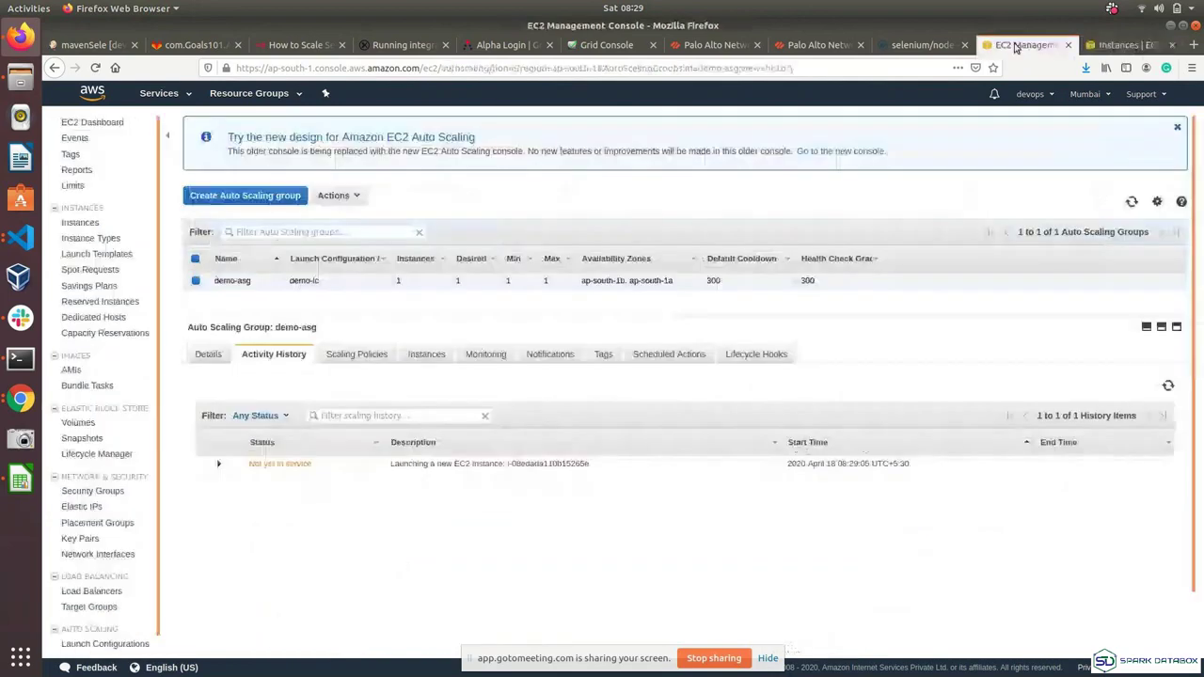
{"action": "left_click", "coordinate": [1131, 205]}
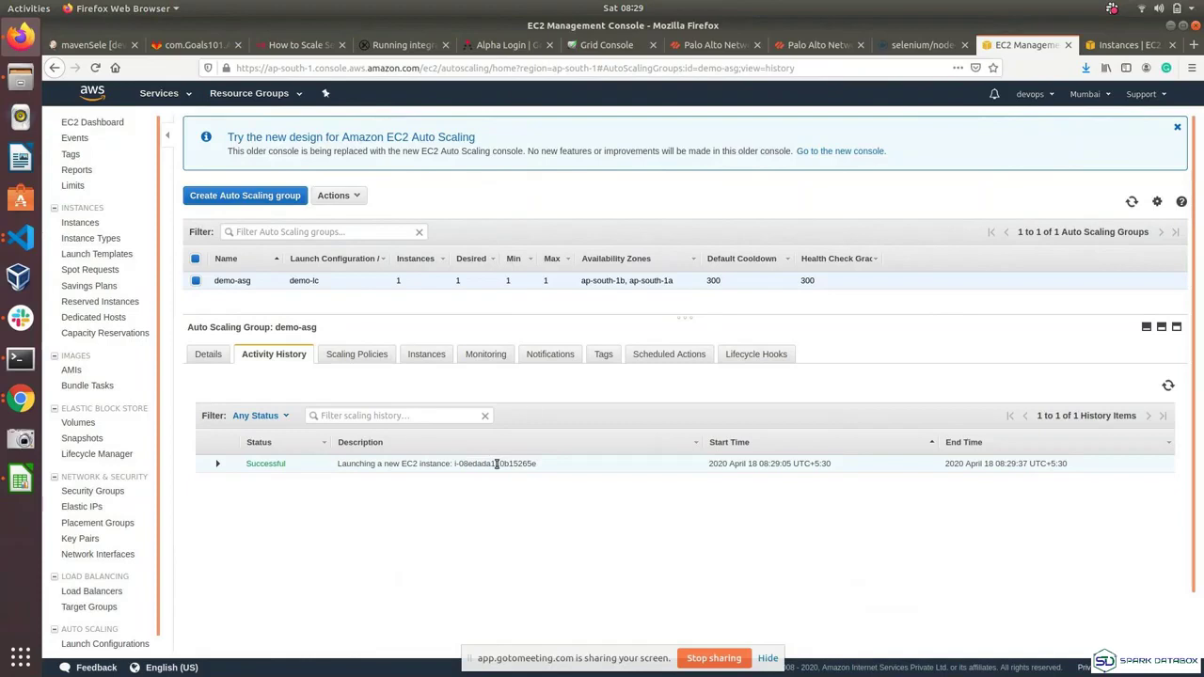
- Select the unnamed instance launched by demo-asg, check its instance ID, and stop it
{"action": "left_click", "coordinate": [1126, 47]}
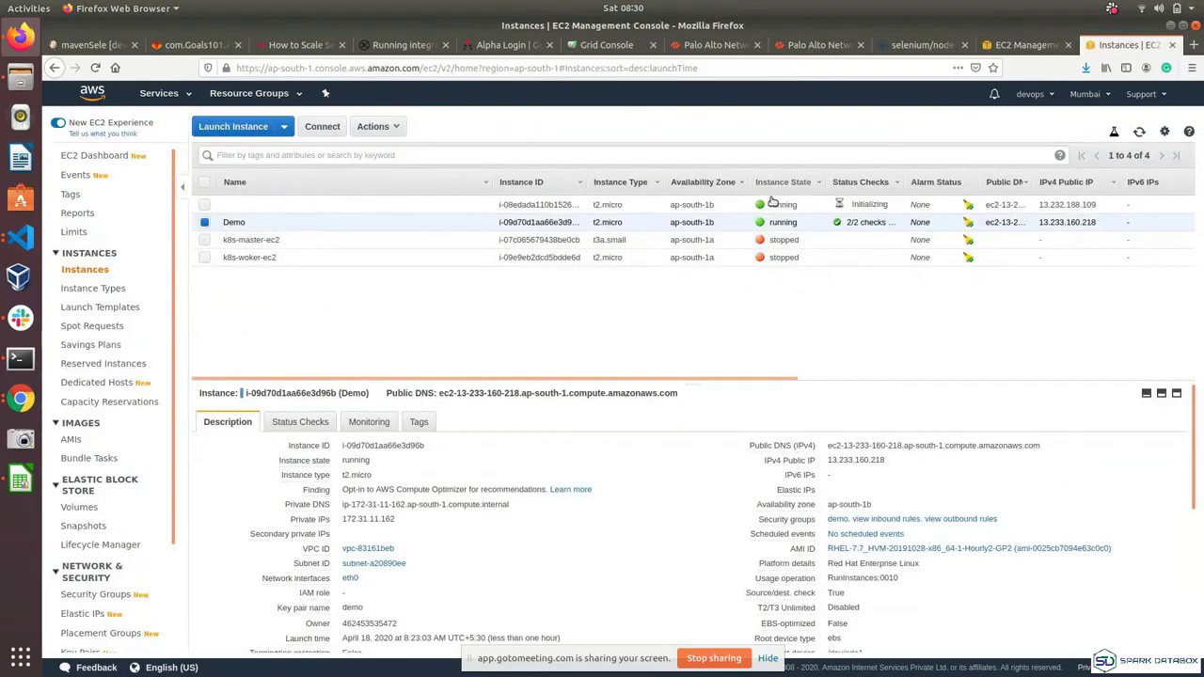
{"action": "left_click", "coordinate": [545, 205]}
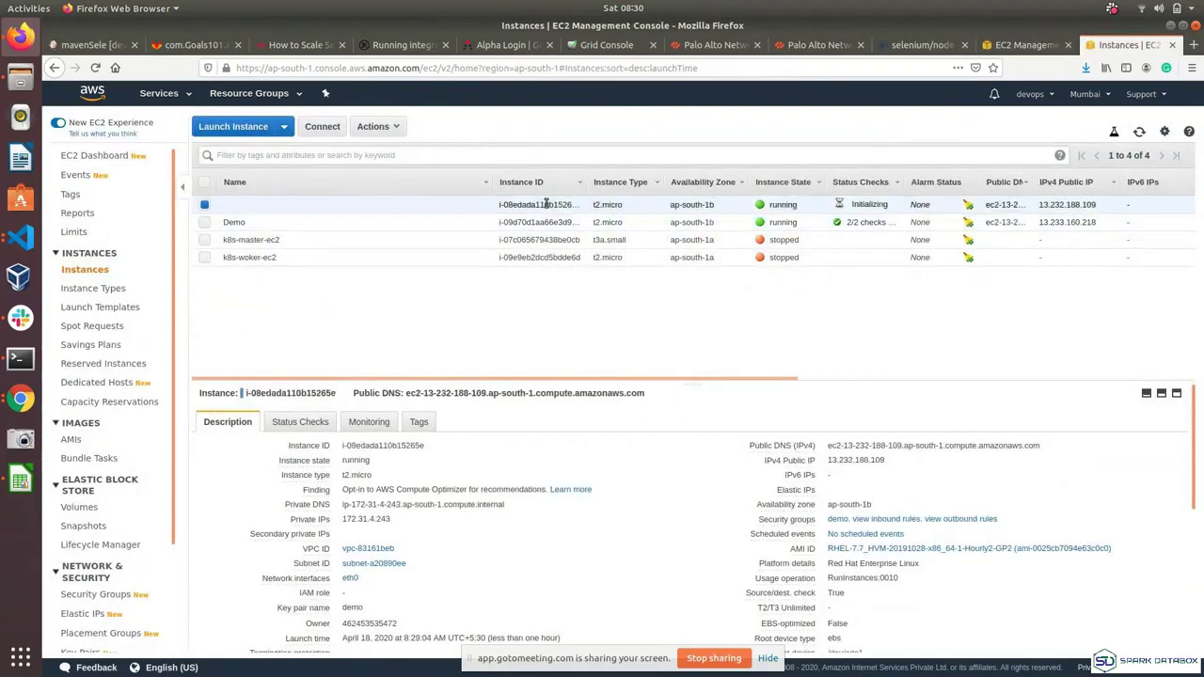
{"action": "left_click_drag", "start_coordinate": [343, 446], "coordinate": [425, 448]}
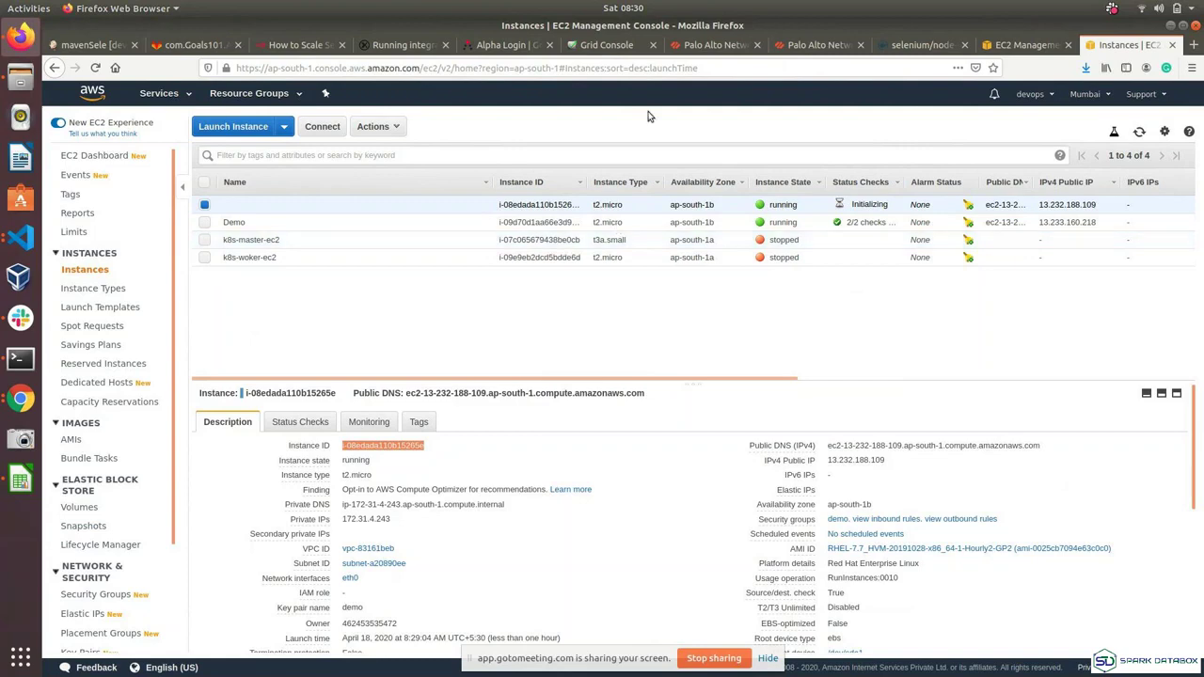
{"action": "left_click", "coordinate": [363, 128]}
{"action": "mouse_move", "coordinate": [475, 212]}
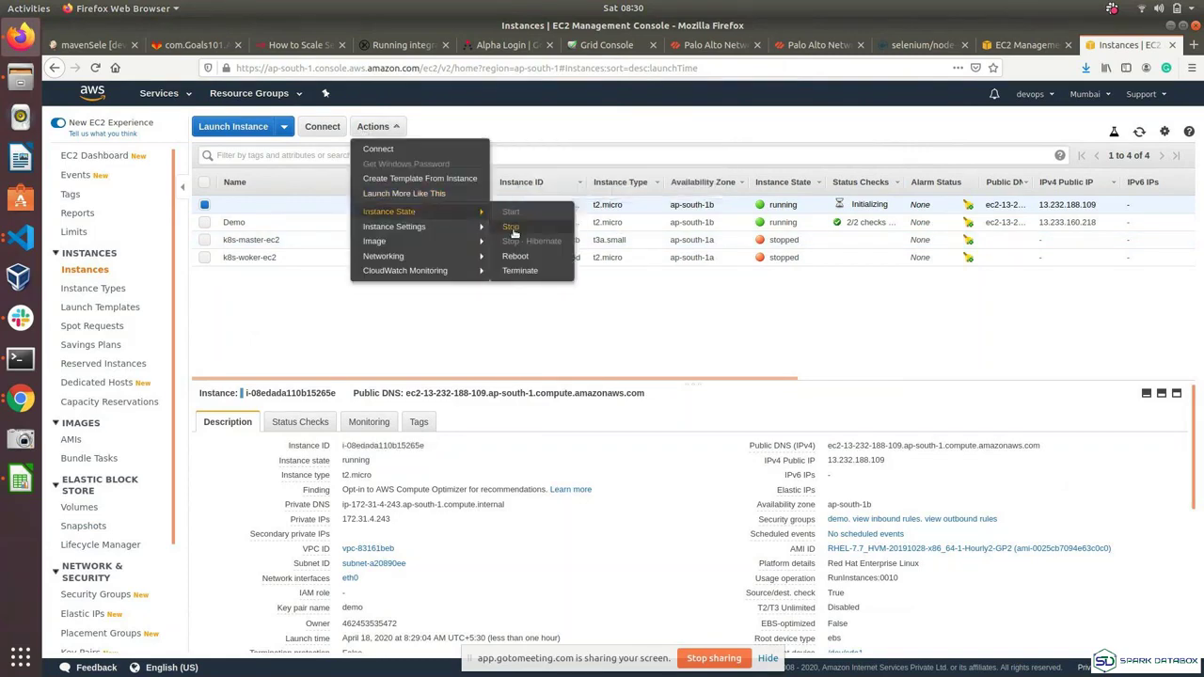
{"action": "left_click", "coordinate": [513, 230]}
{"action": "left_click", "coordinate": [771, 458]}
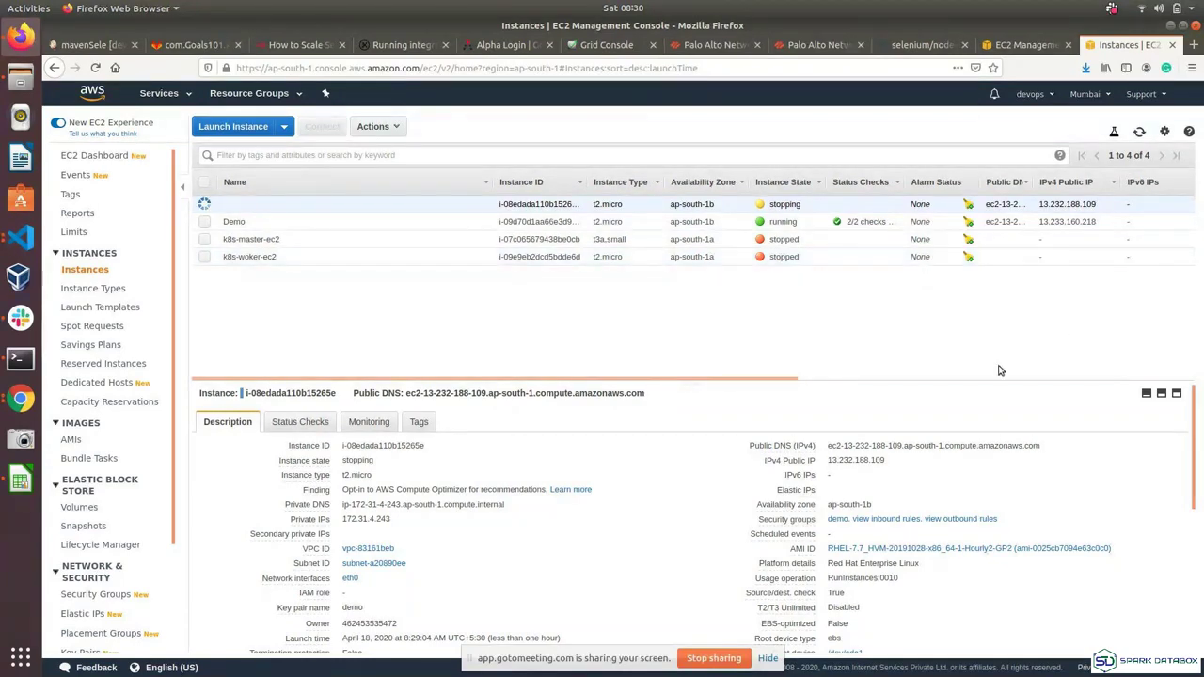
- Refresh demo-asg's activity history and the instance list to check how the group reacts to the stopped instance
{"action": "left_click", "coordinate": [1005, 45]}
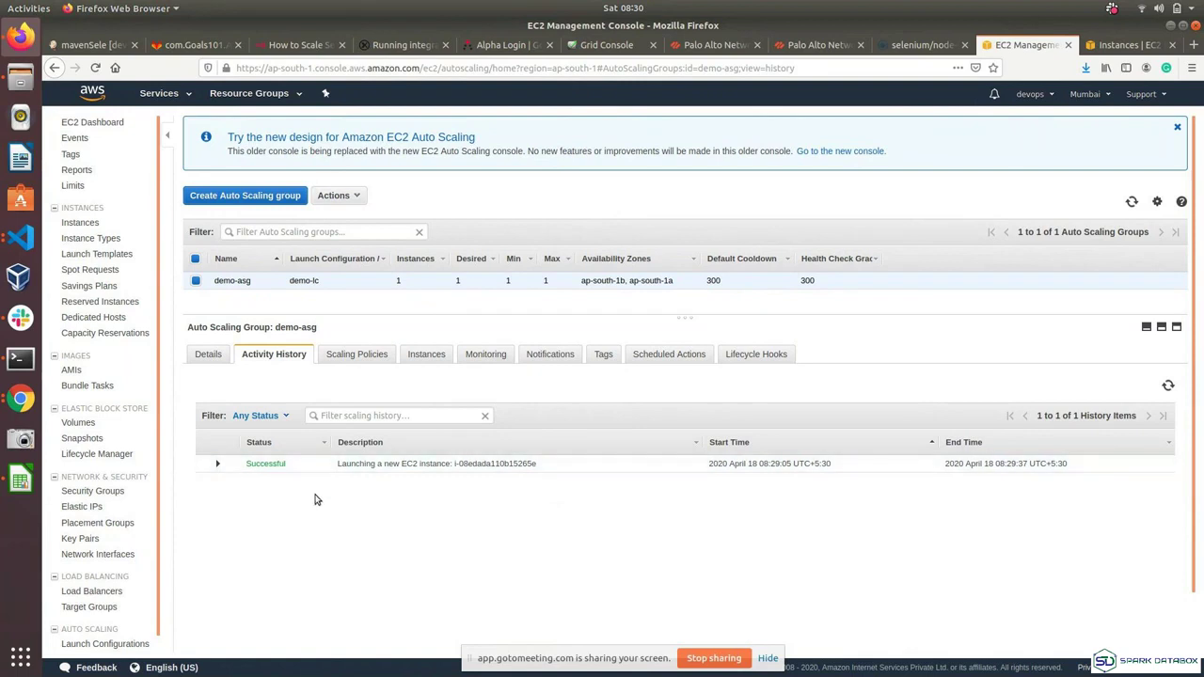
{"action": "left_click", "coordinate": [1132, 201]}
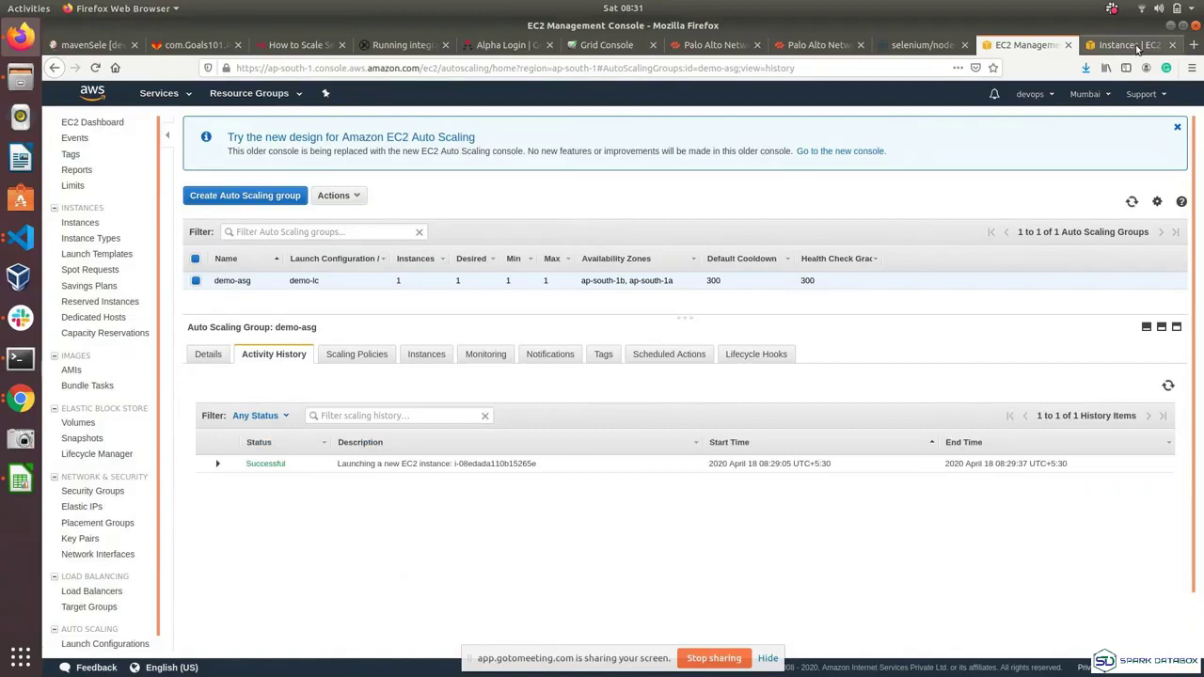
{"action": "left_click", "coordinate": [1133, 44]}
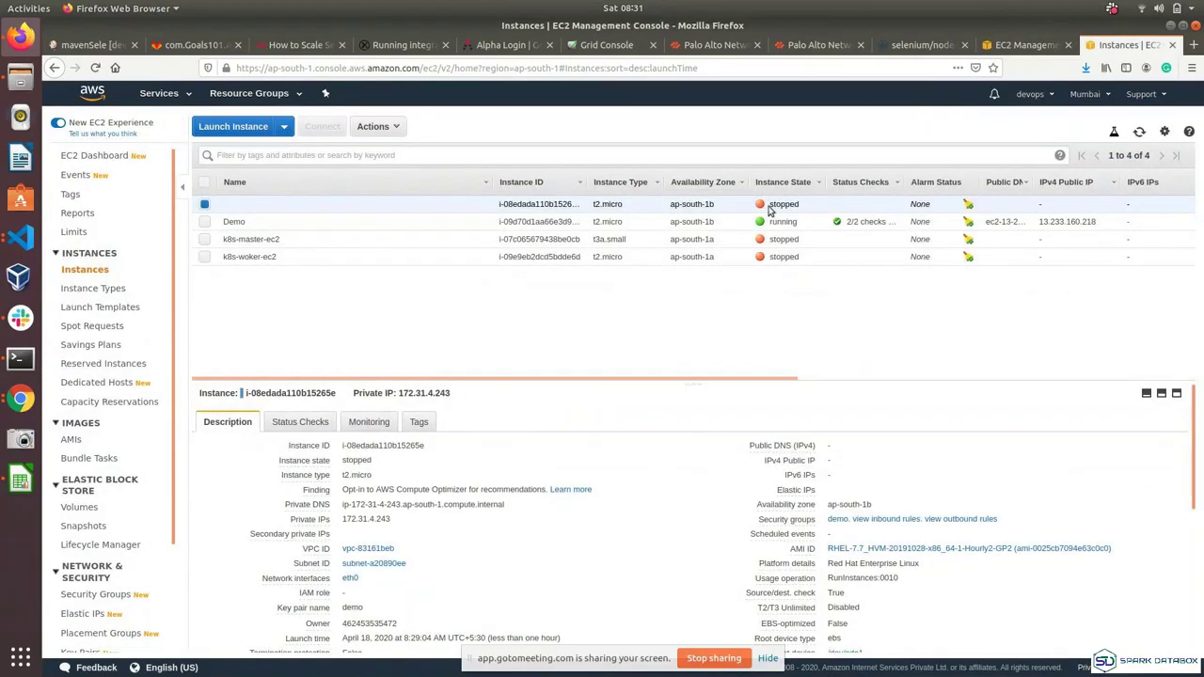
{"action": "left_click", "coordinate": [1140, 132]}
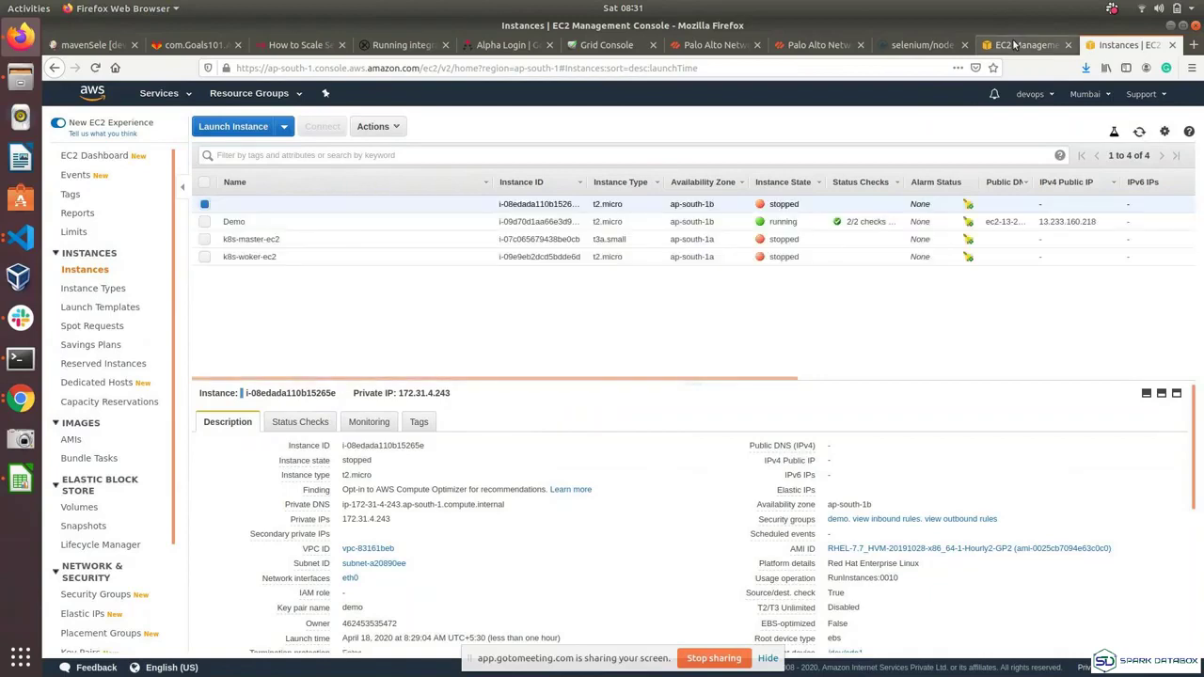
{"action": "left_click", "coordinate": [1015, 45]}
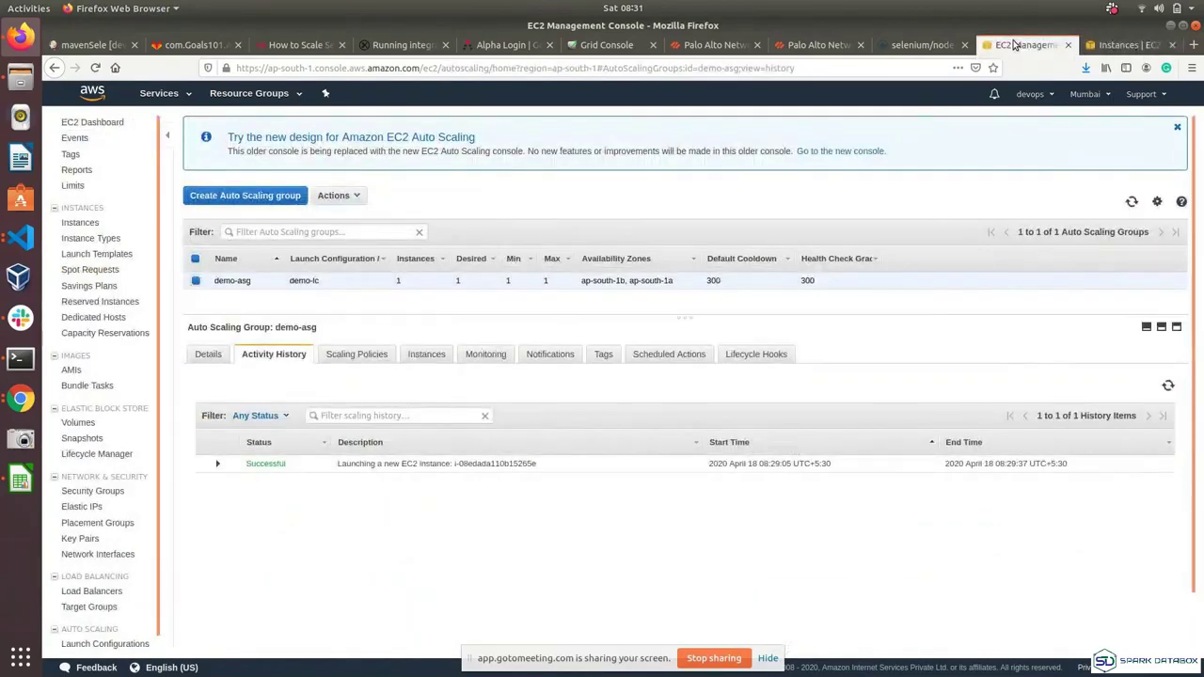
{"action": "left_click", "coordinate": [1168, 386]}
{"action": "left_click", "coordinate": [1133, 204]}
- Refresh the instance list repeatedly and examine the instance state of the unnamed instance launched by demo-asg
{"action": "left_click", "coordinate": [1132, 46]}
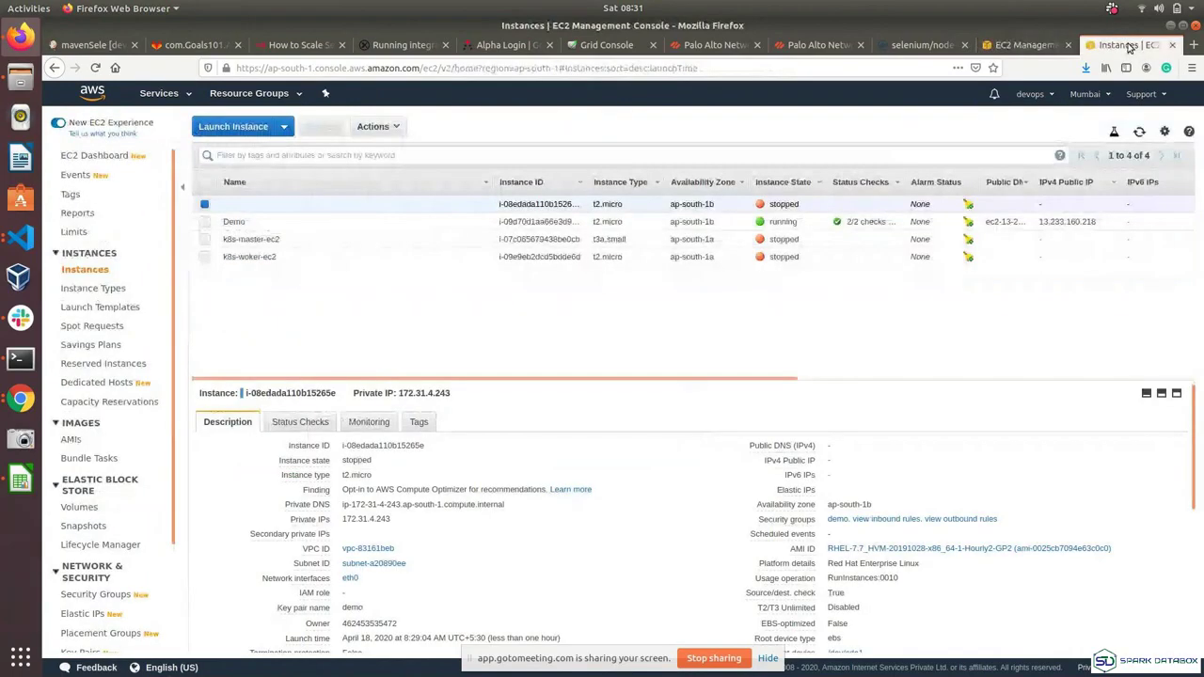
{"action": "left_click", "coordinate": [1138, 132]}
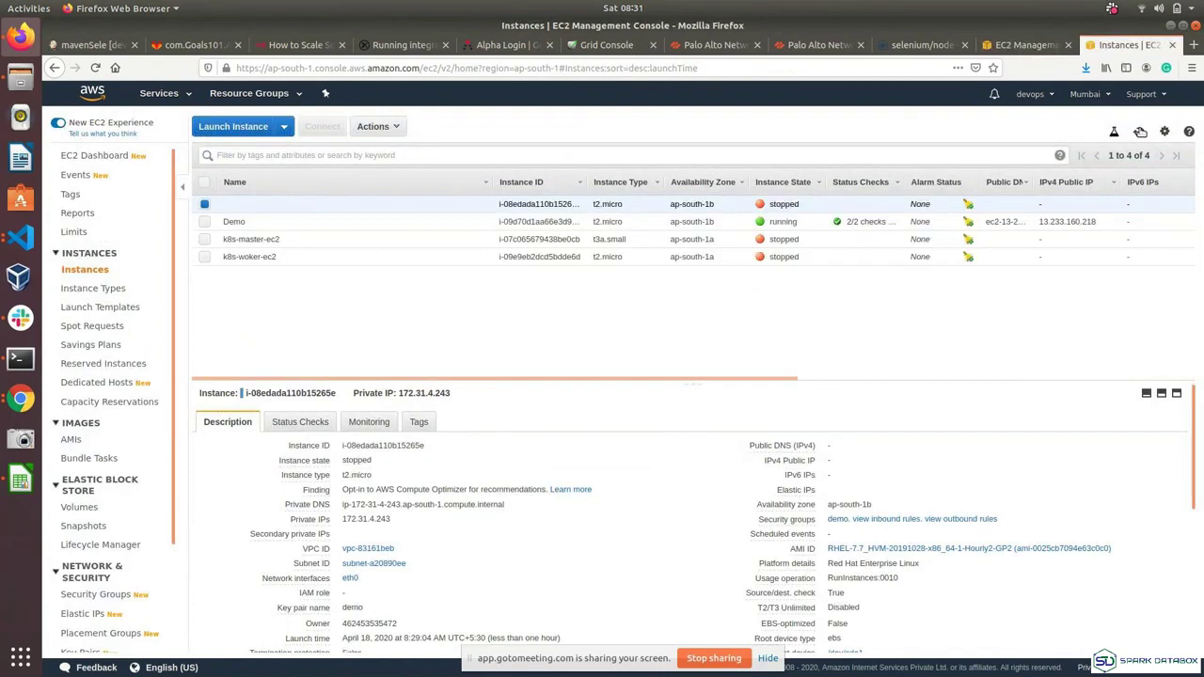
{"action": "left_click", "coordinate": [1139, 131]}
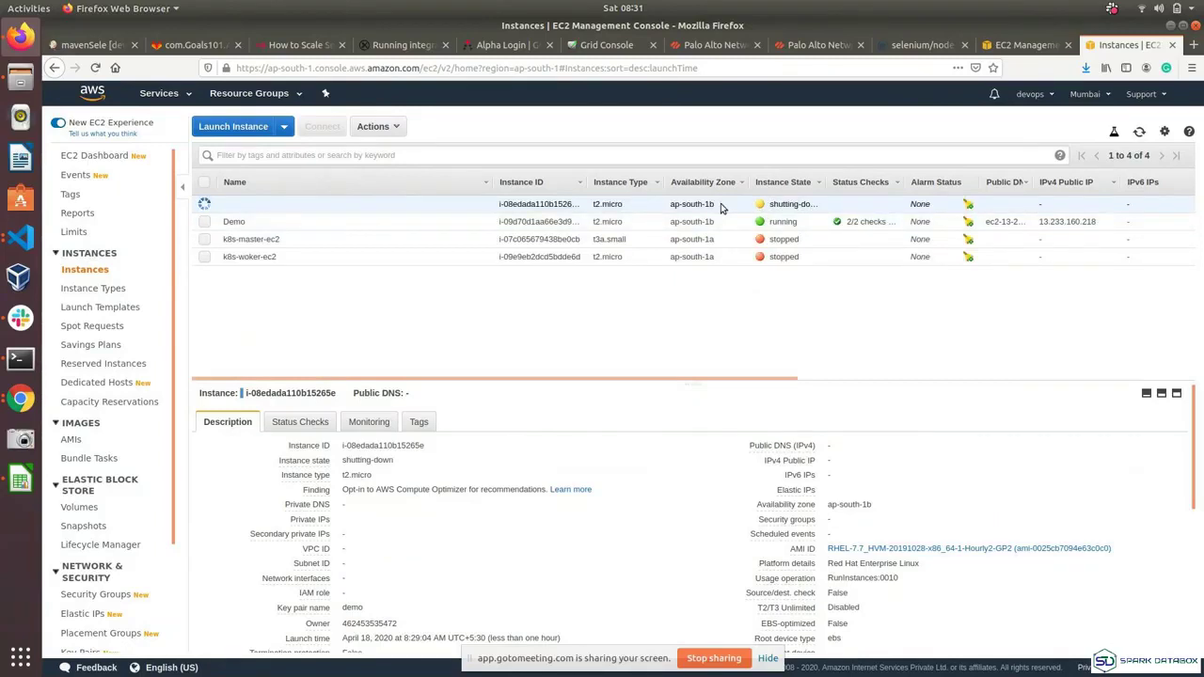
{"action": "left_click_drag", "start_coordinate": [755, 204], "coordinate": [806, 207]}
{"action": "left_click", "coordinate": [806, 207]}
{"action": "left_click_drag", "start_coordinate": [769, 209], "coordinate": [810, 207]}
{"action": "left_click", "coordinate": [810, 207]}
{"action": "left_click_drag", "start_coordinate": [770, 204], "coordinate": [810, 205]}
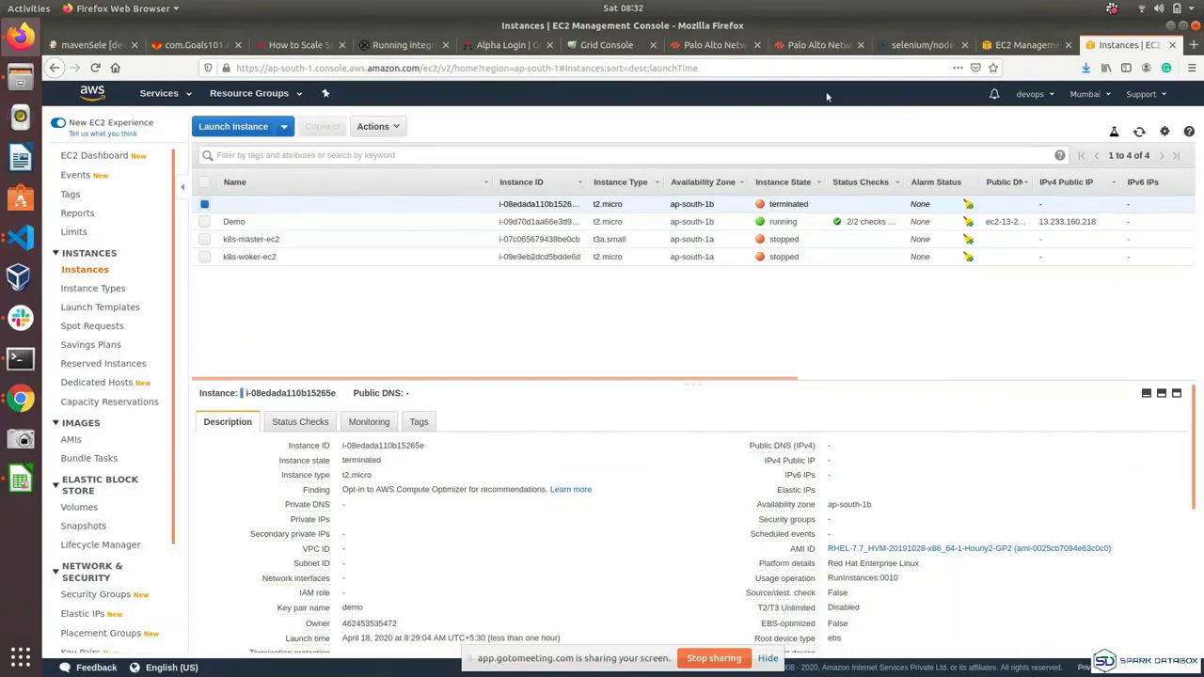
- Refresh demo-asg's activity history and expand the instance termination entry to read its cause
{"action": "left_click", "coordinate": [1040, 47]}
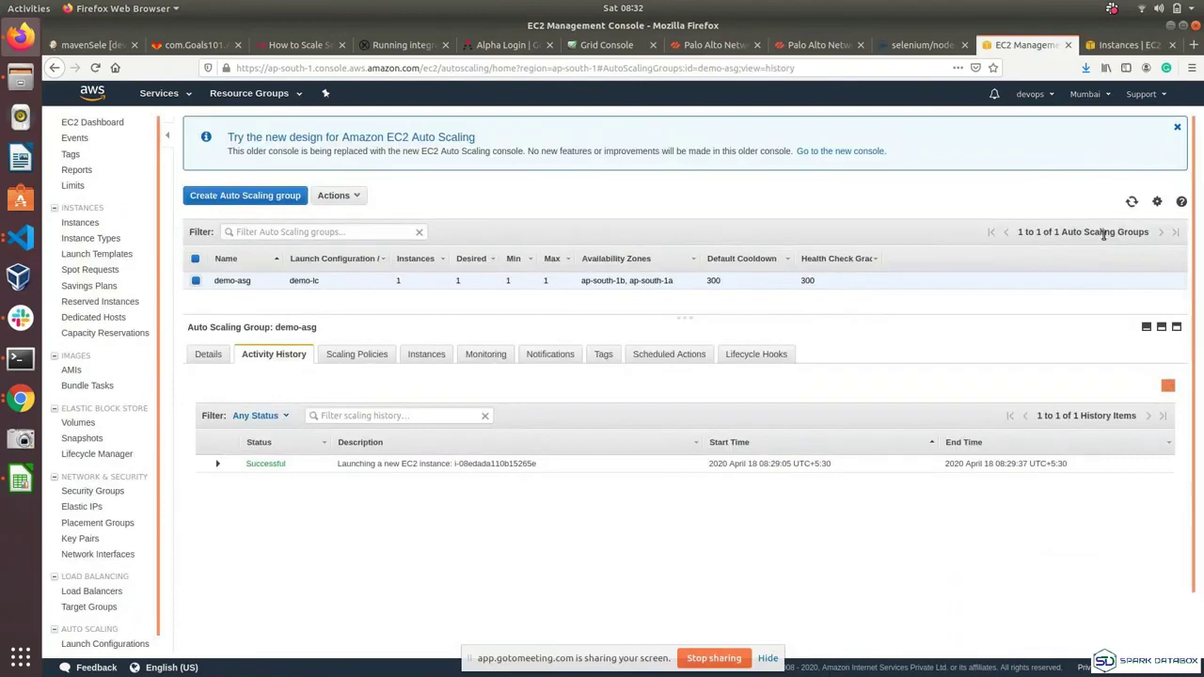
{"action": "left_click", "coordinate": [1168, 386]}
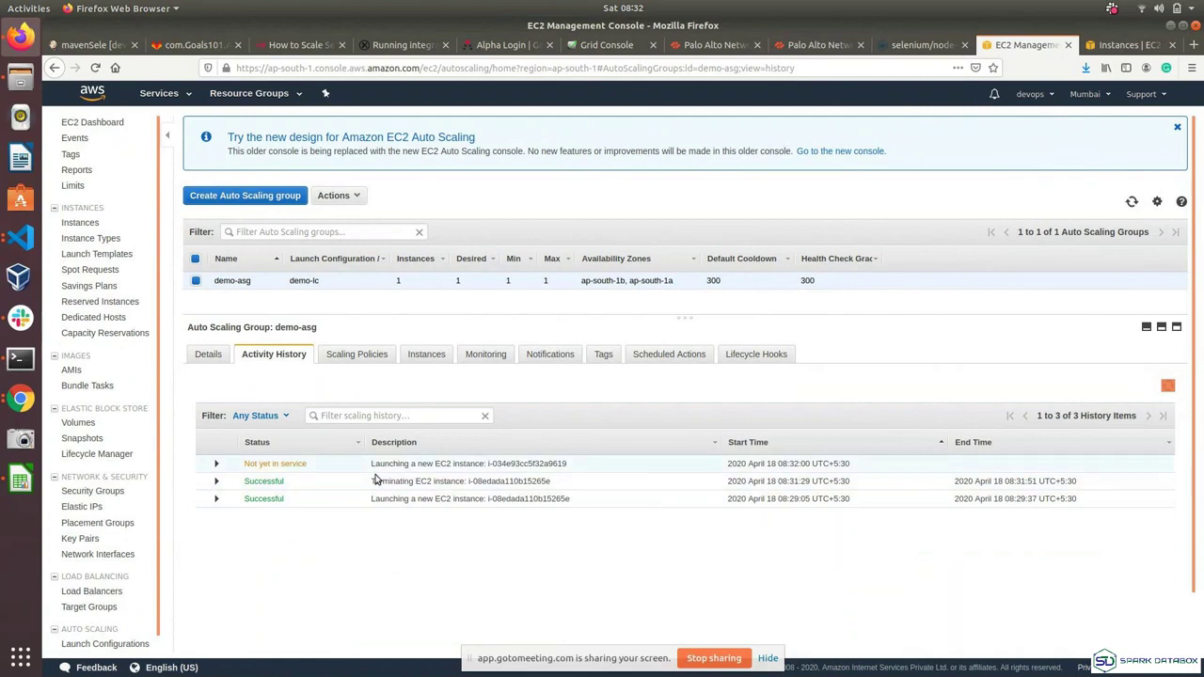
{"action": "left_click_drag", "start_coordinate": [372, 481], "coordinate": [472, 482]}
{"action": "left_click", "coordinate": [470, 481]}
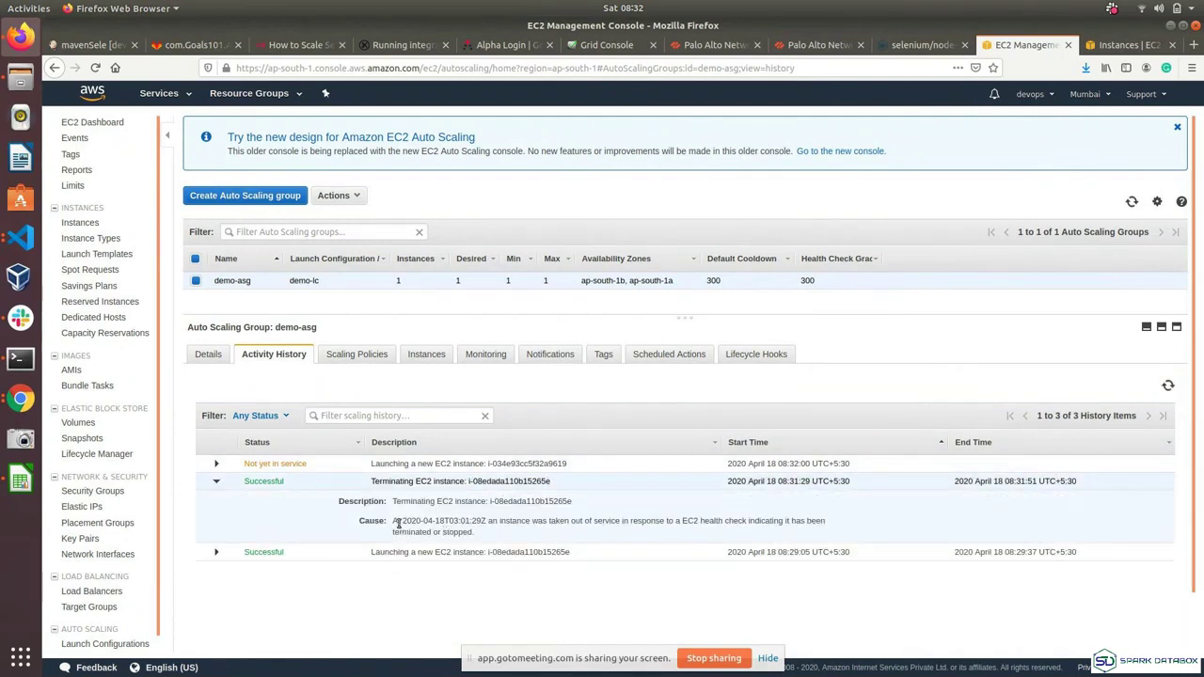
{"action": "left_click_drag", "start_coordinate": [395, 520], "coordinate": [469, 532]}
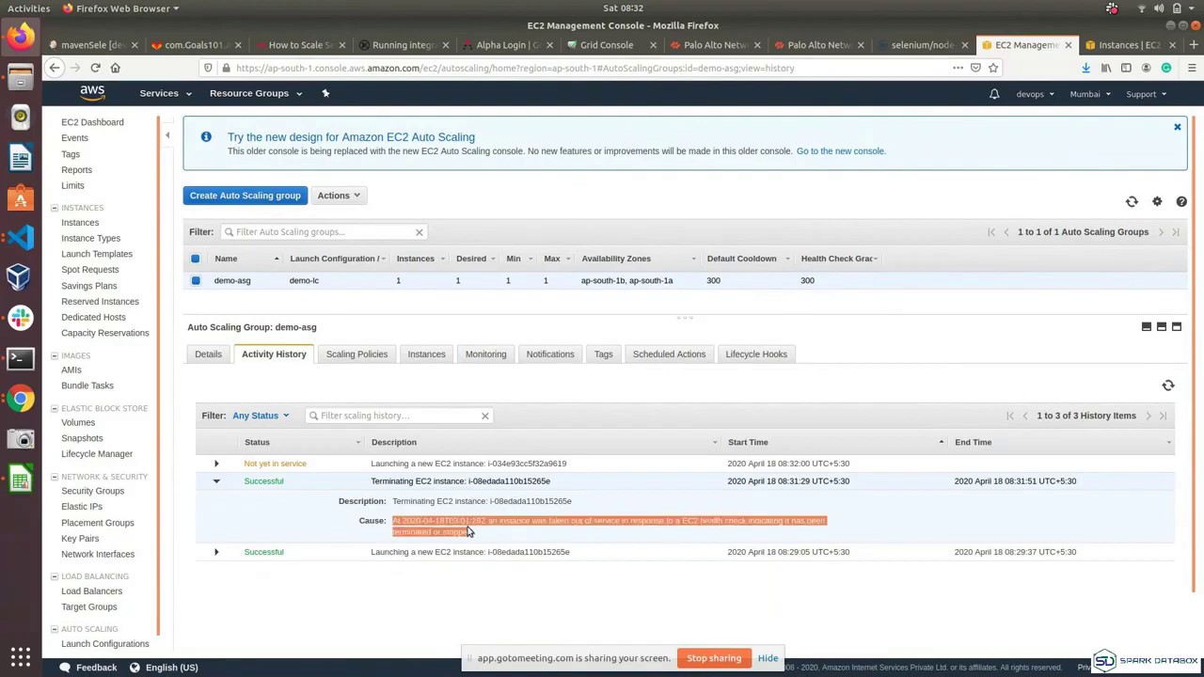
{"action": "left_click", "coordinate": [491, 519]}
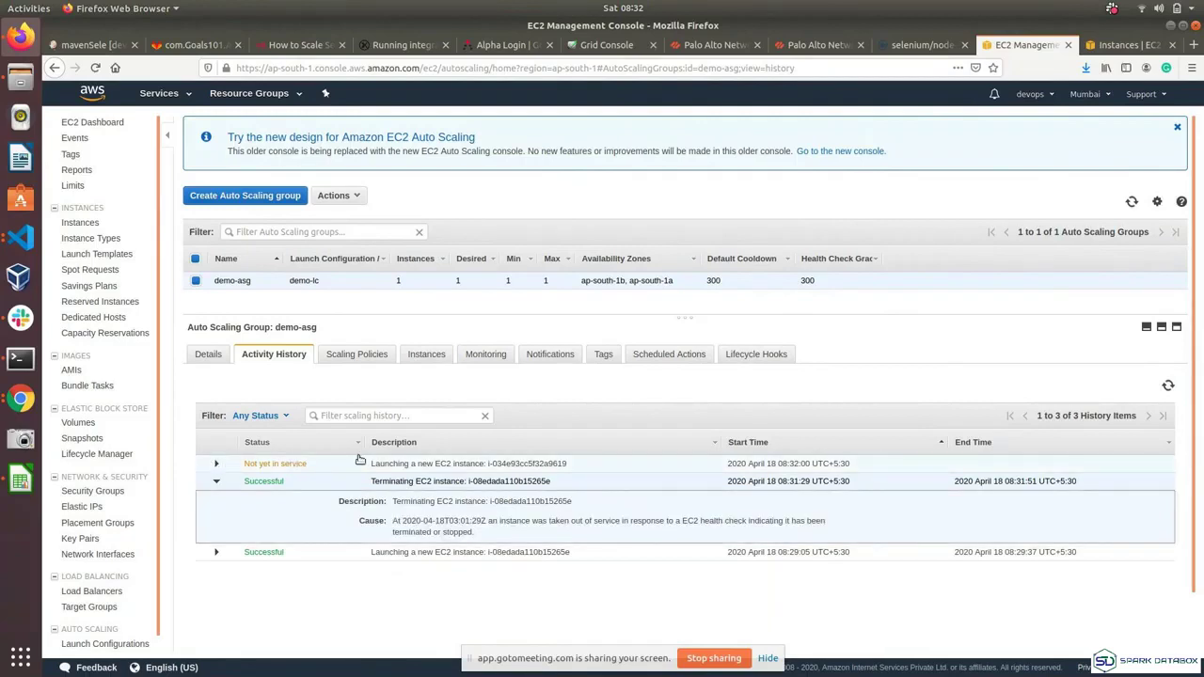
- Expand the newest instance launch entry in demo-asg's activity history to read its cause, and refresh the history
{"action": "left_click_drag", "start_coordinate": [362, 463], "coordinate": [564, 462]}
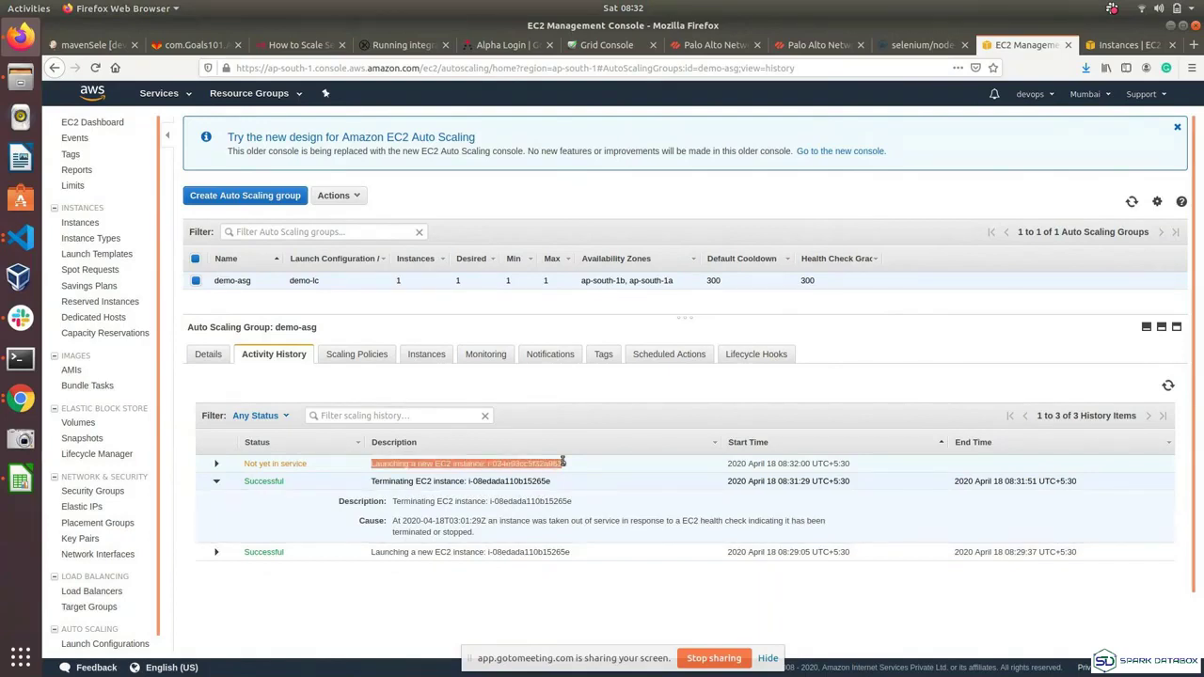
{"action": "left_click", "coordinate": [405, 463]}
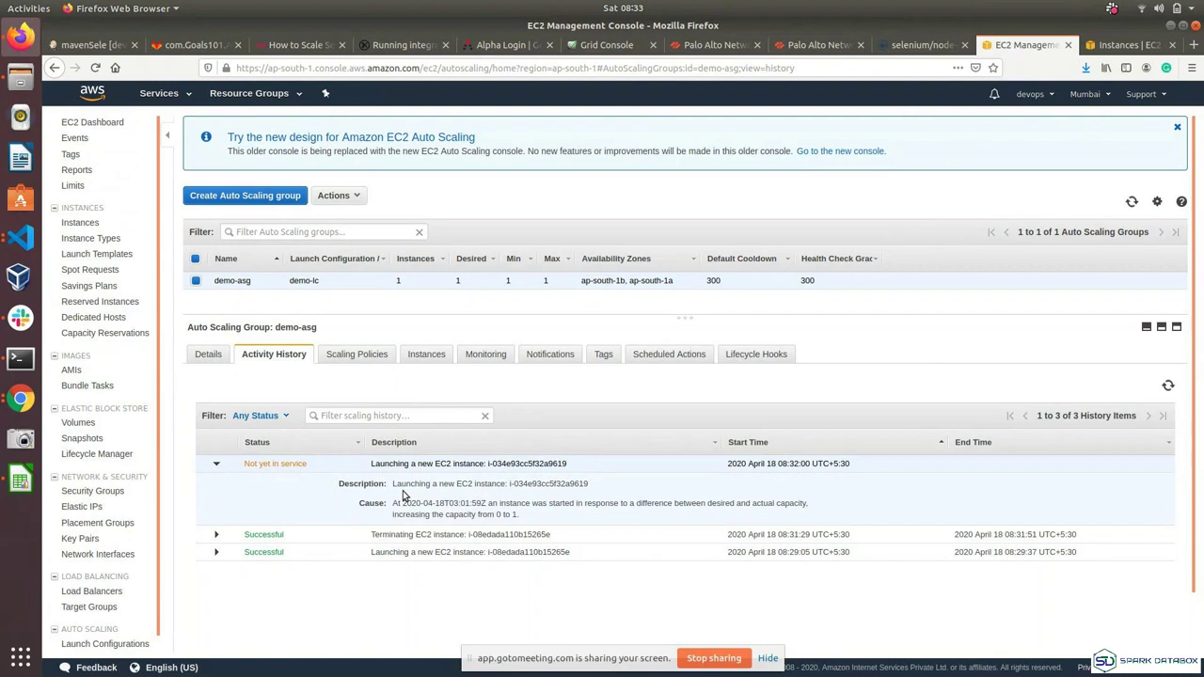
{"action": "left_click", "coordinate": [1168, 387]}
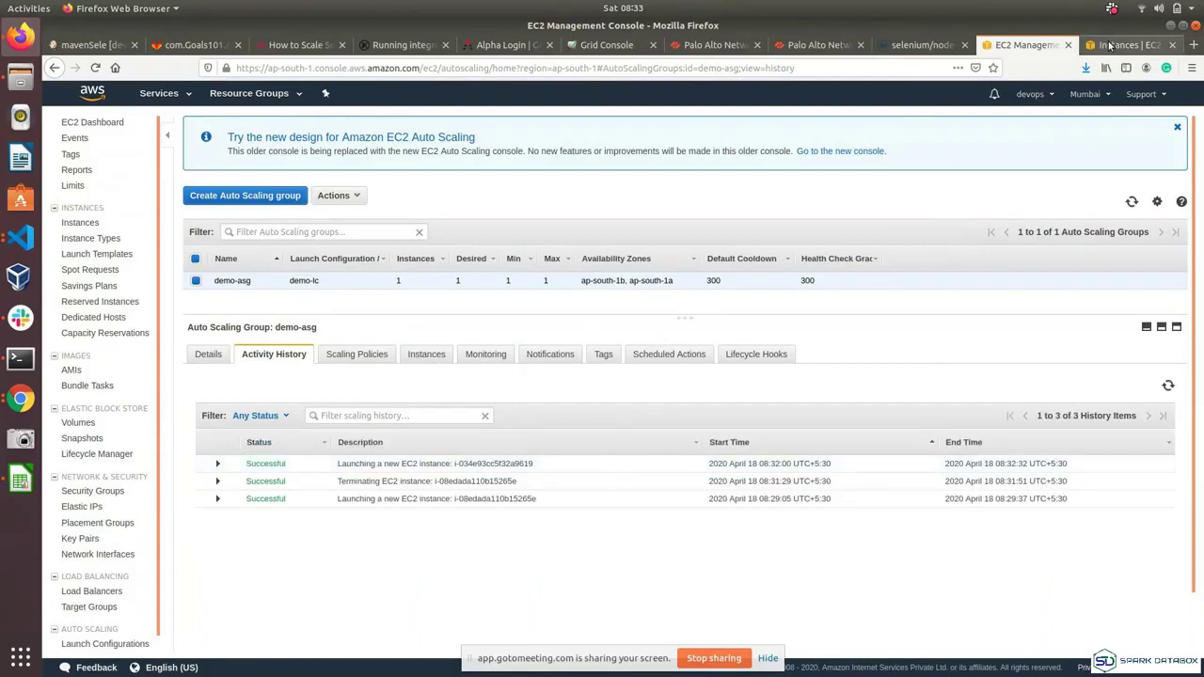
- Refresh the EC2 instance list and select the unnamed replacement instance launched by demo-asg to view its details
{"action": "left_click", "coordinate": [1109, 45]}
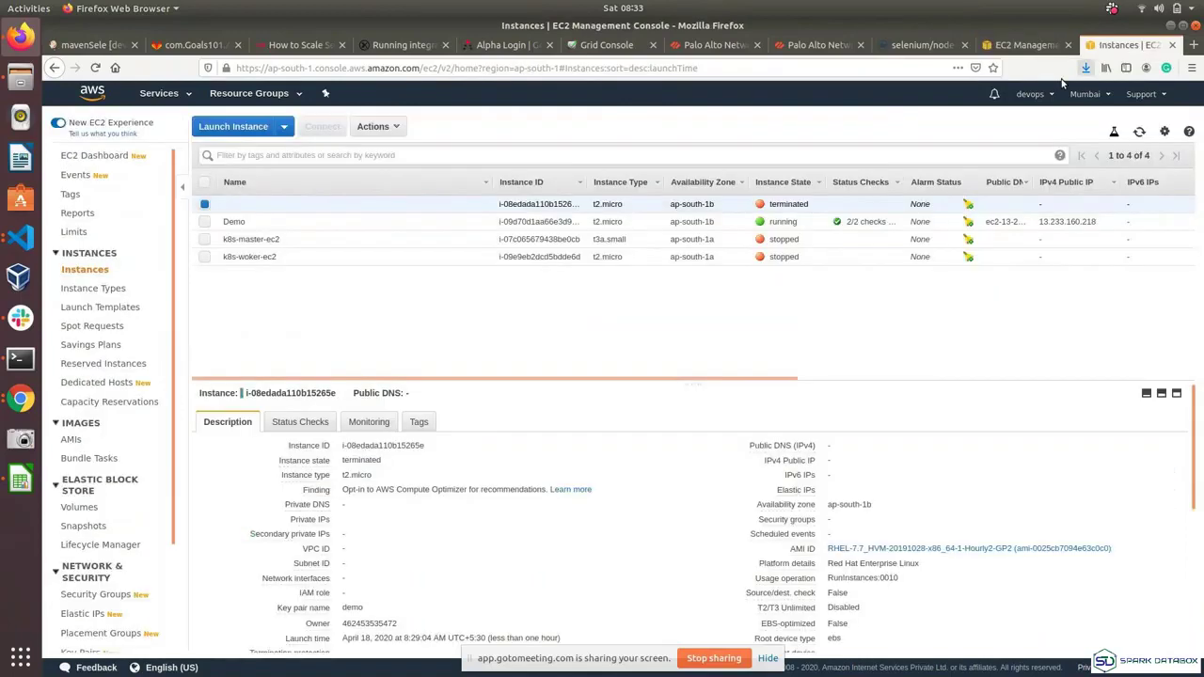
{"action": "left_click", "coordinate": [1141, 133]}
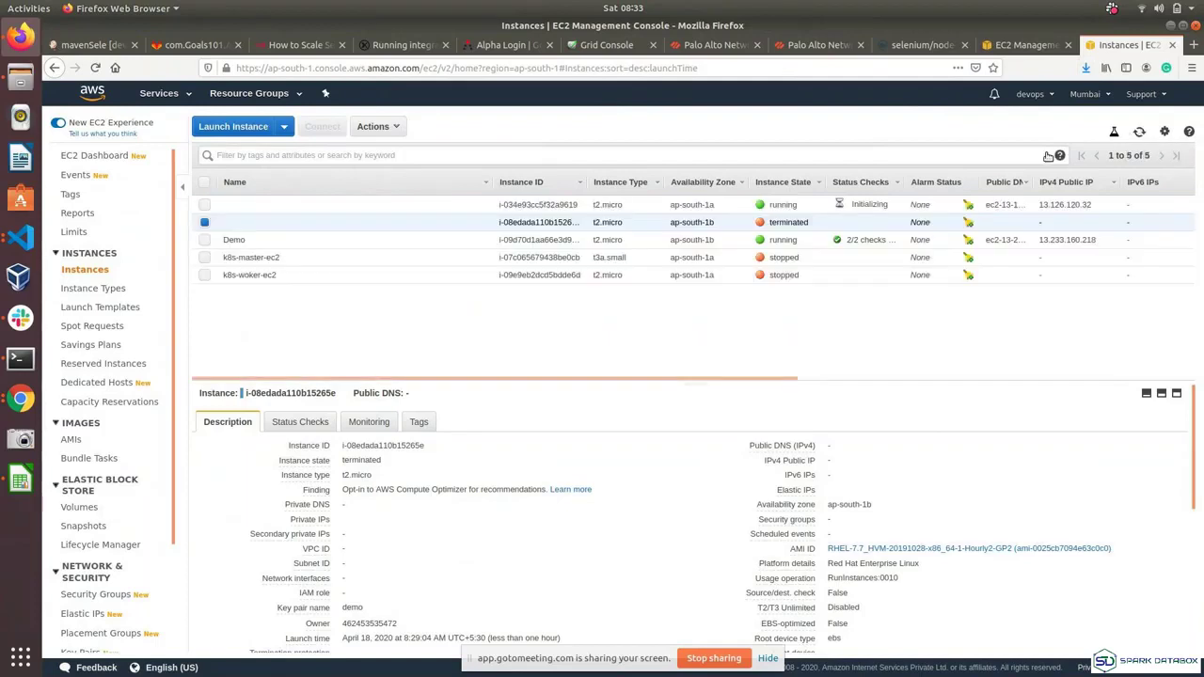
{"action": "left_click", "coordinate": [883, 204]}
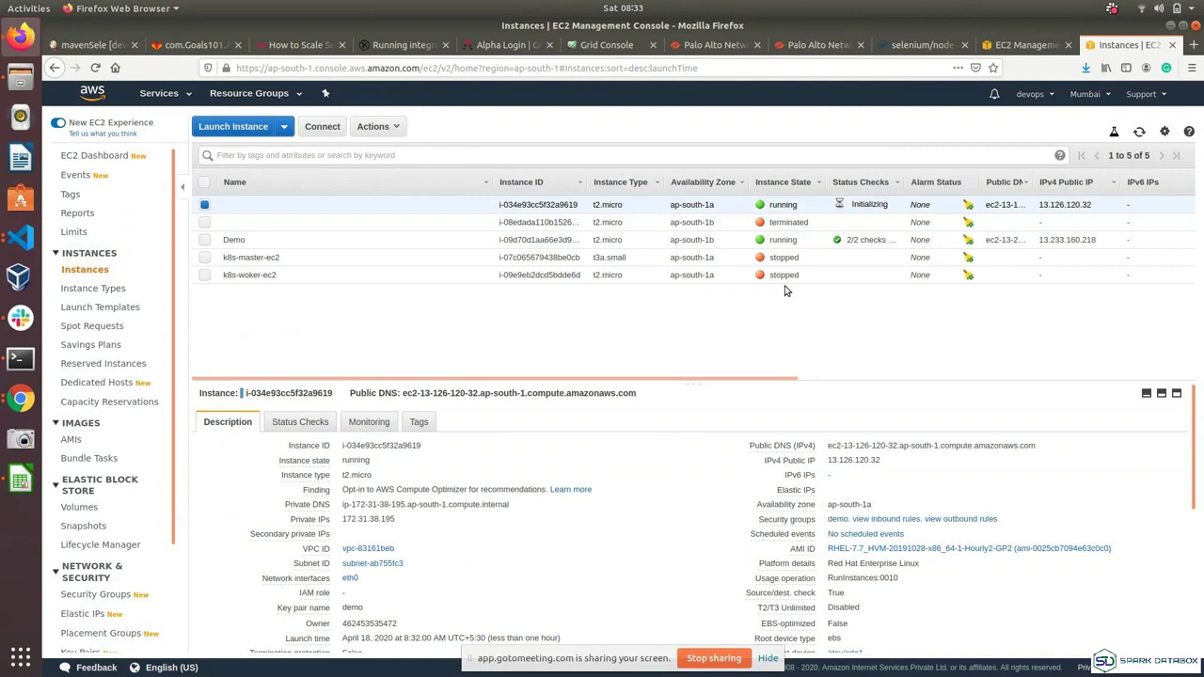
- Copy the replacement instance's IPv4 public IP, load it in a new browser tab to check the served page, and close the tab
{"action": "left_click", "coordinate": [890, 461]}
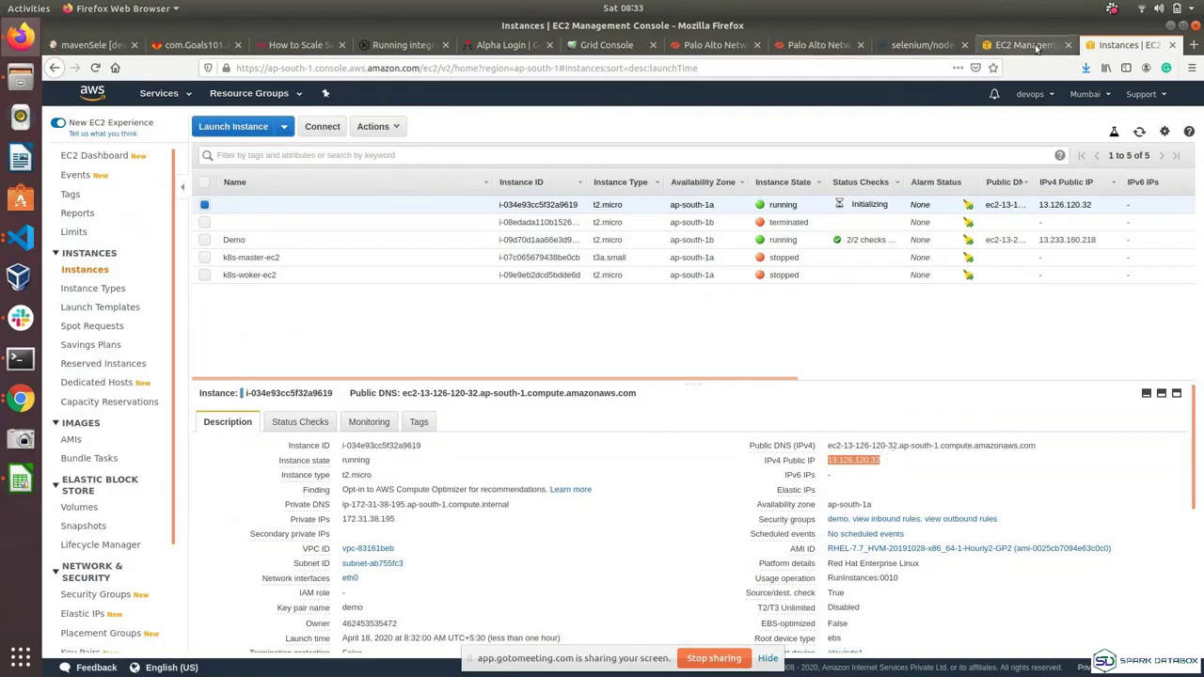
{"action": "left_click", "coordinate": [1192, 45]}
{"action": "key", "text": "ctrl+v"}
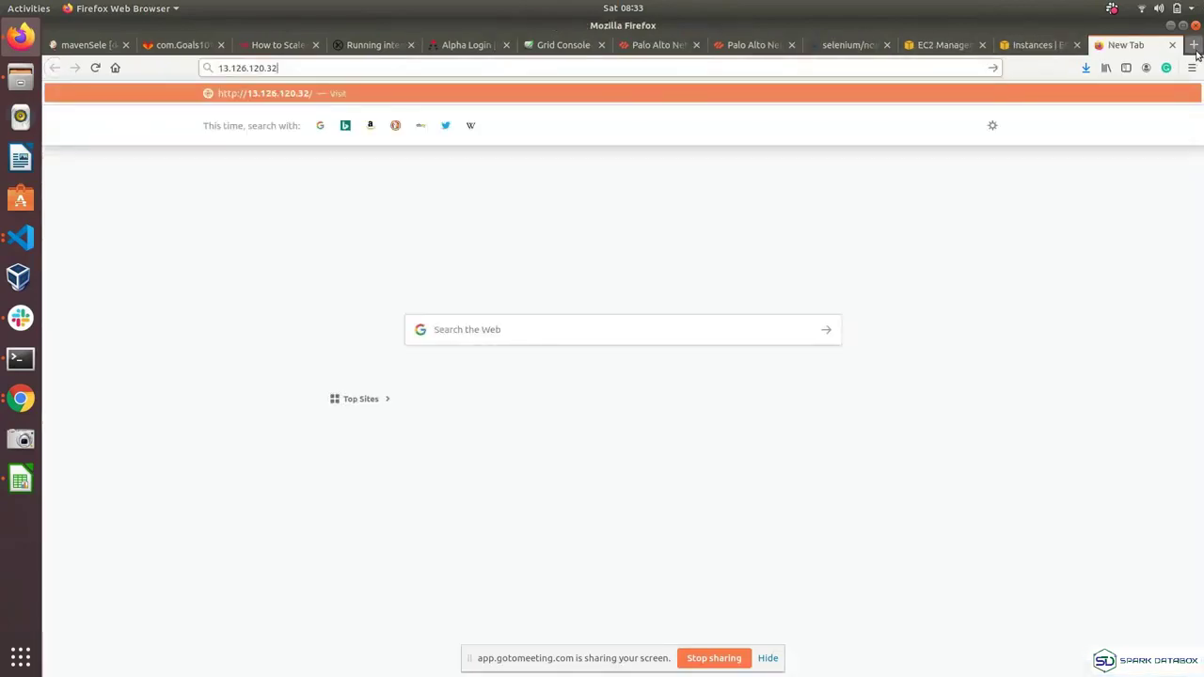
{"action": "key", "text": "Return"}
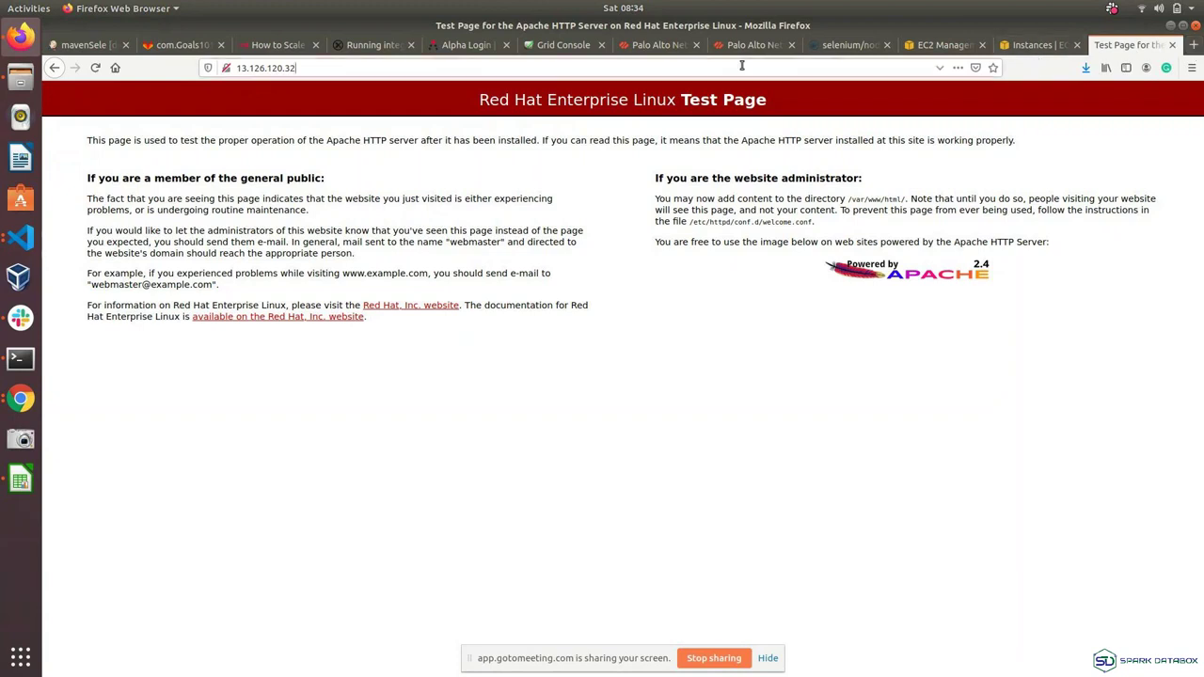
{"action": "key", "text": "Return"}
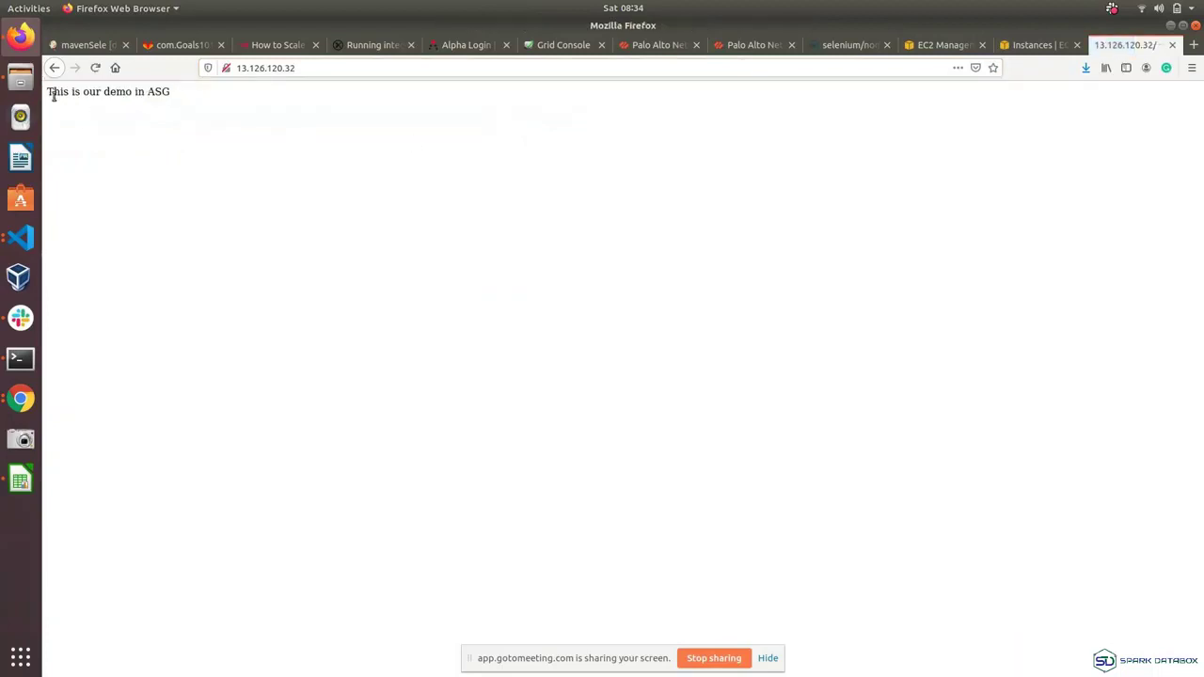
{"action": "left_click_drag", "start_coordinate": [54, 94], "coordinate": [175, 96]}
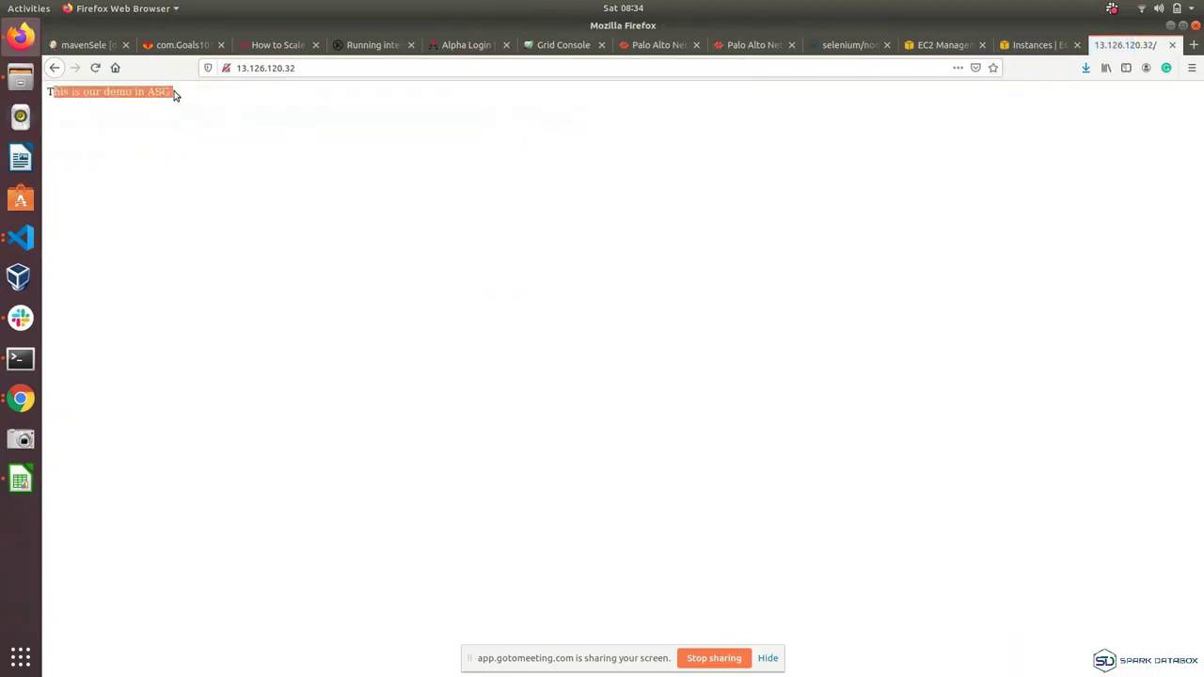
{"action": "left_click", "coordinate": [174, 95]}
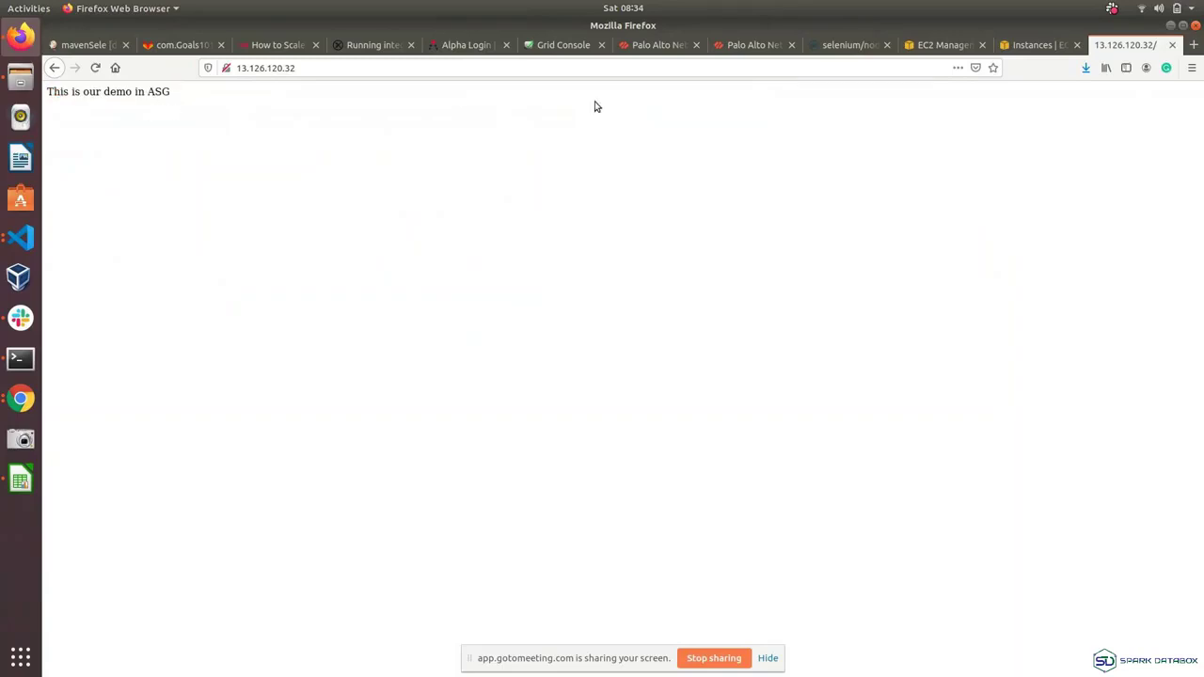
{"action": "key", "text": "ctrl+w"}
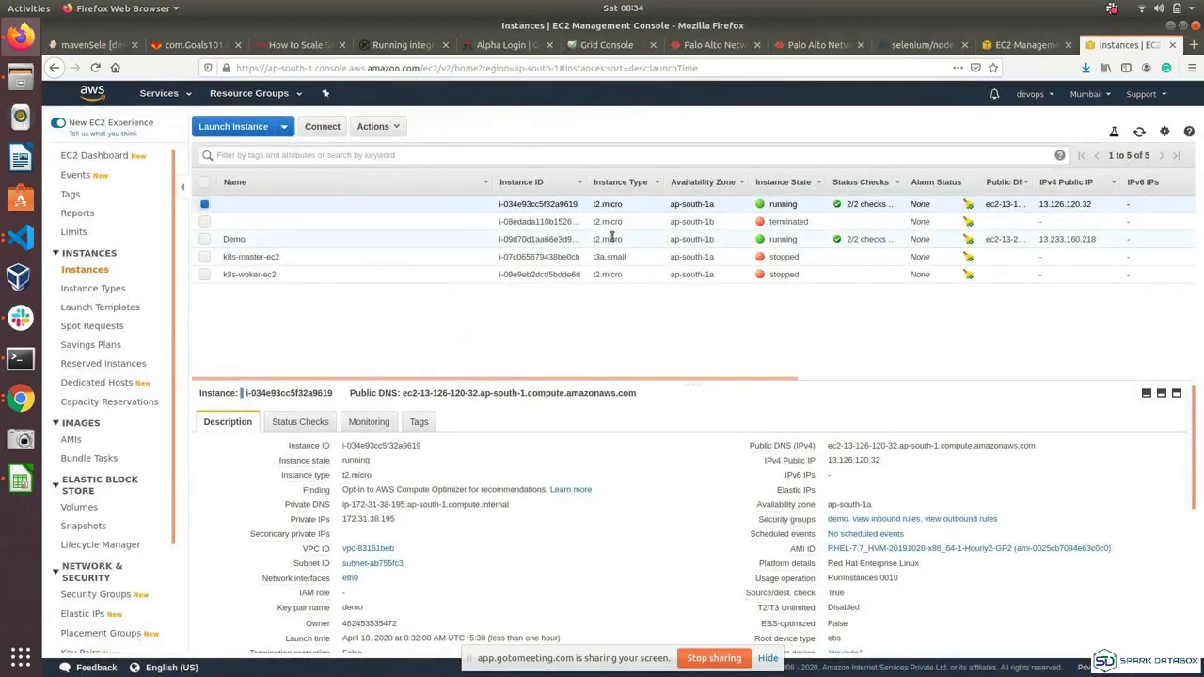
- Terminate the EC2 instance named Demo
{"action": "left_click", "coordinate": [659, 247]}
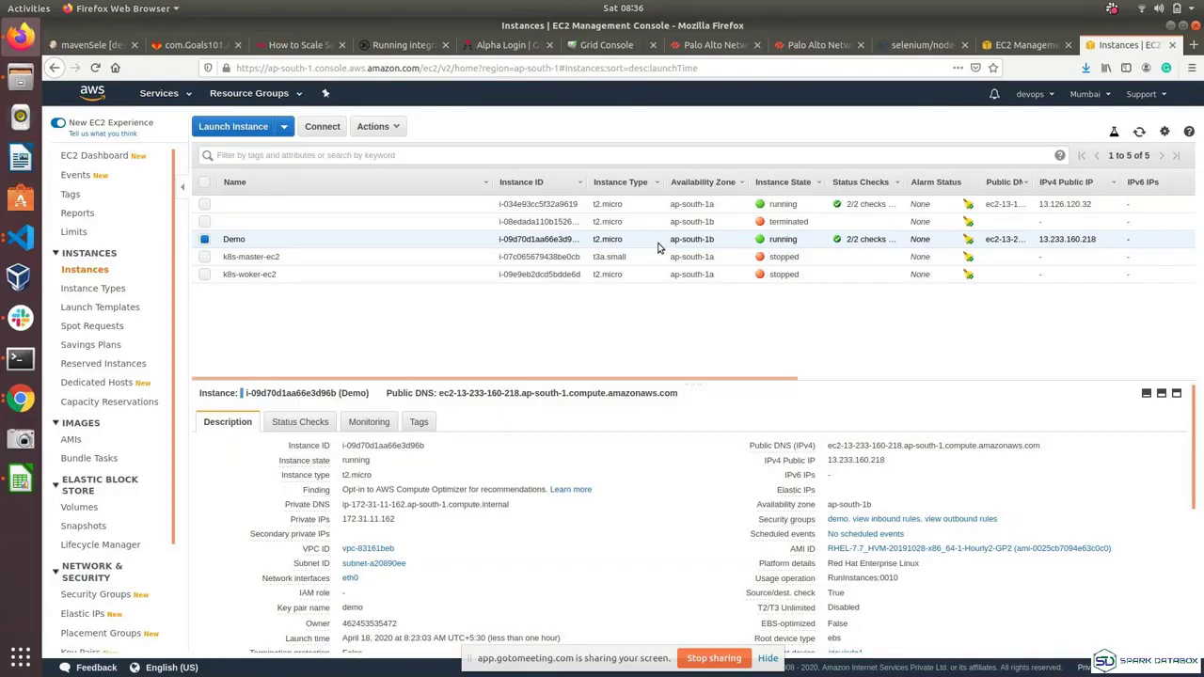
{"action": "left_click", "coordinate": [385, 128]}
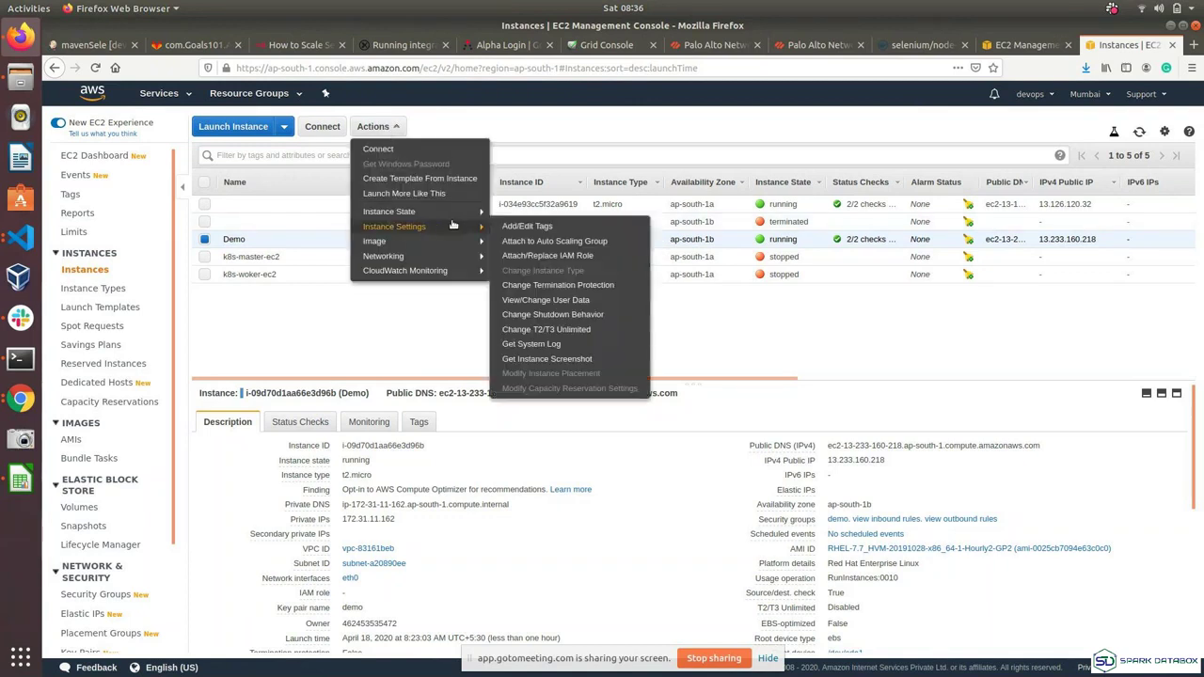
{"action": "mouse_move", "coordinate": [475, 211]}
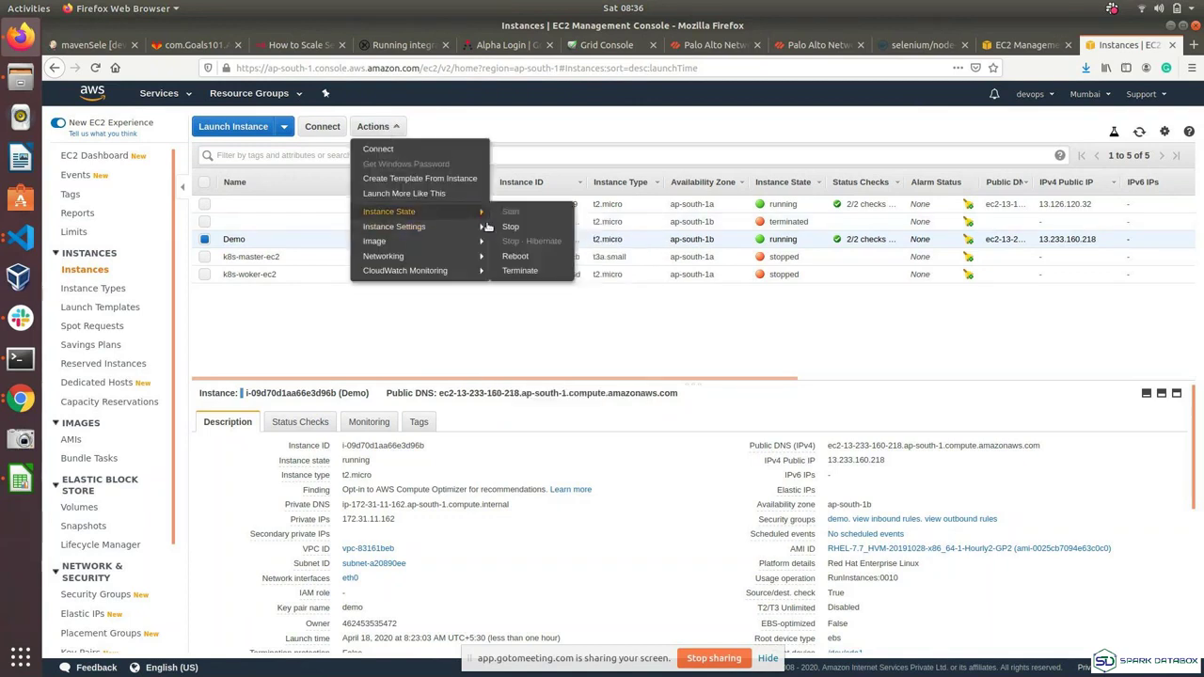
{"action": "left_click", "coordinate": [520, 271]}
{"action": "left_click", "coordinate": [770, 461]}
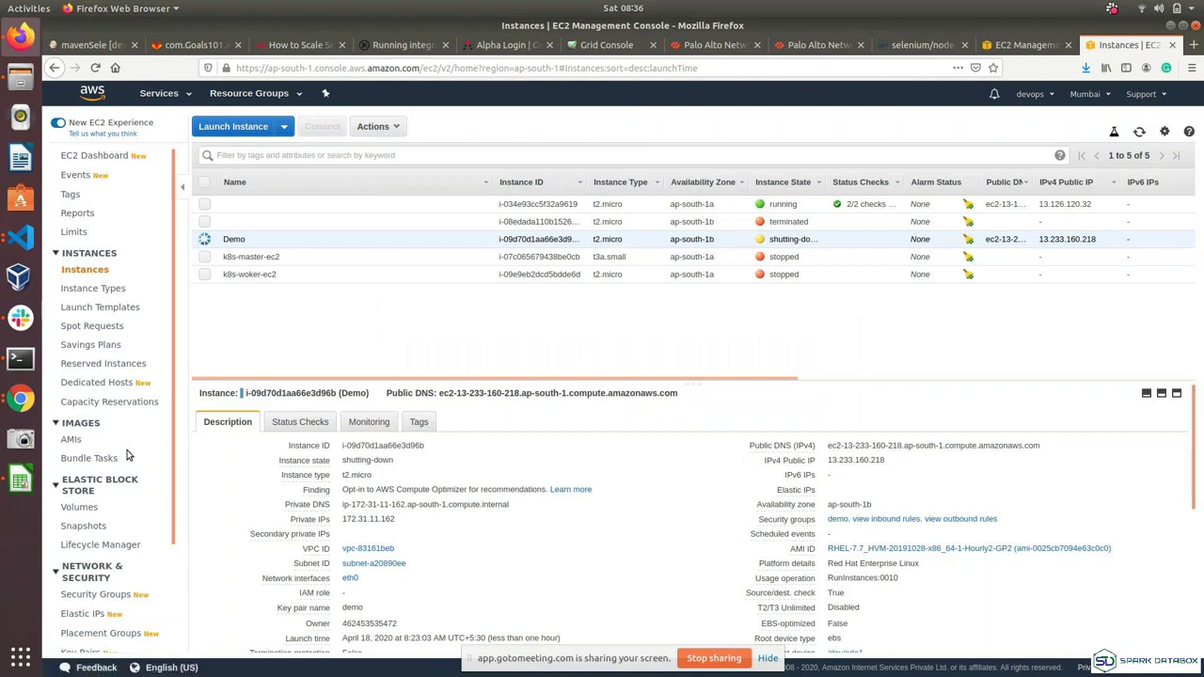
- Try to delete the launch configuration demo-lc
{"action": "scroll", "coordinate": [128, 455], "scroll_direction": "down", "scroll_amount": 3}
{"action": "scroll", "coordinate": [128, 455], "scroll_direction": "down", "scroll_amount": 1}
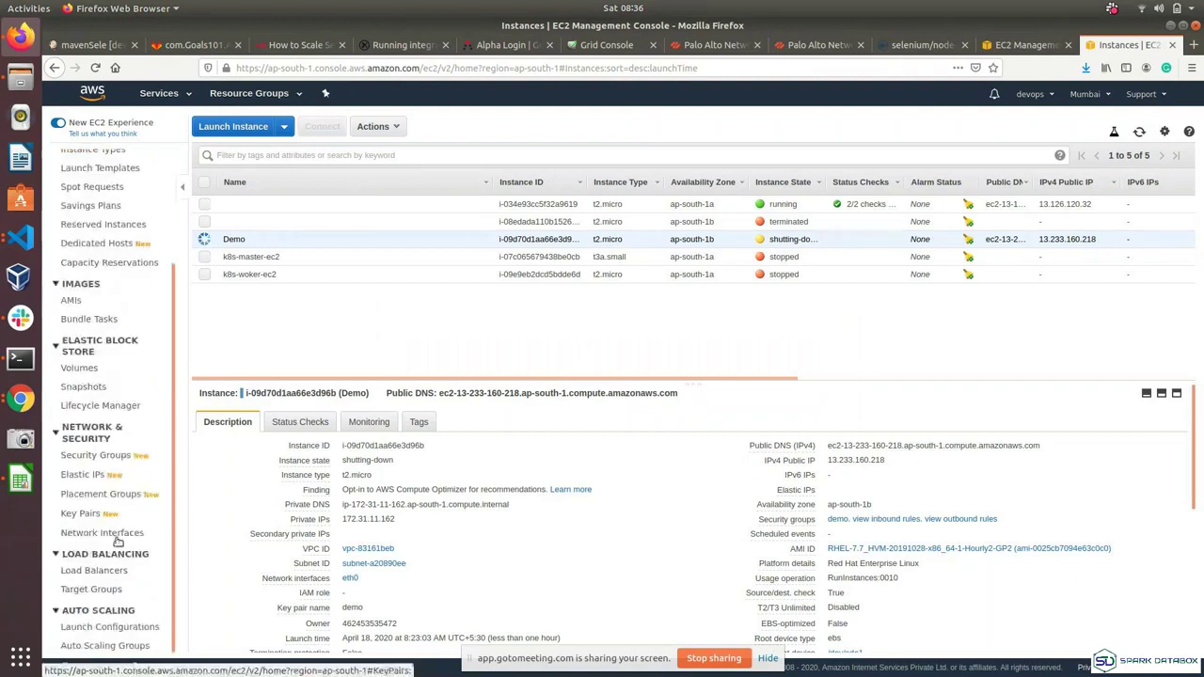
{"action": "left_click", "coordinate": [128, 629]}
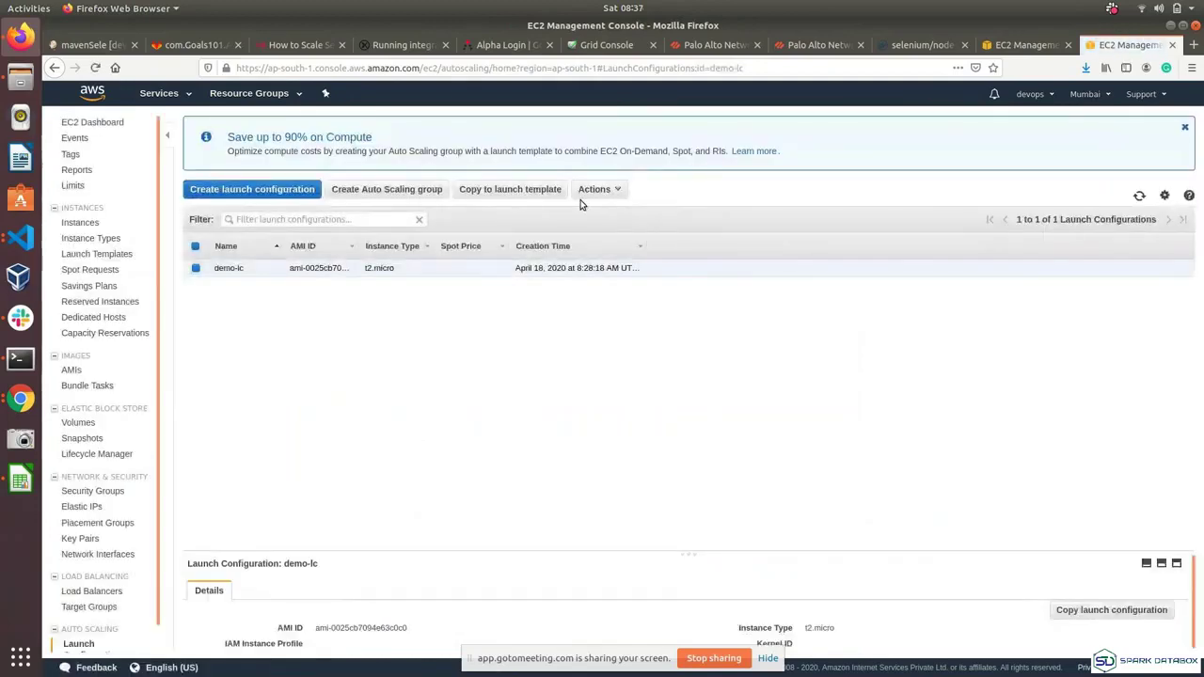
{"action": "left_click", "coordinate": [595, 189]}
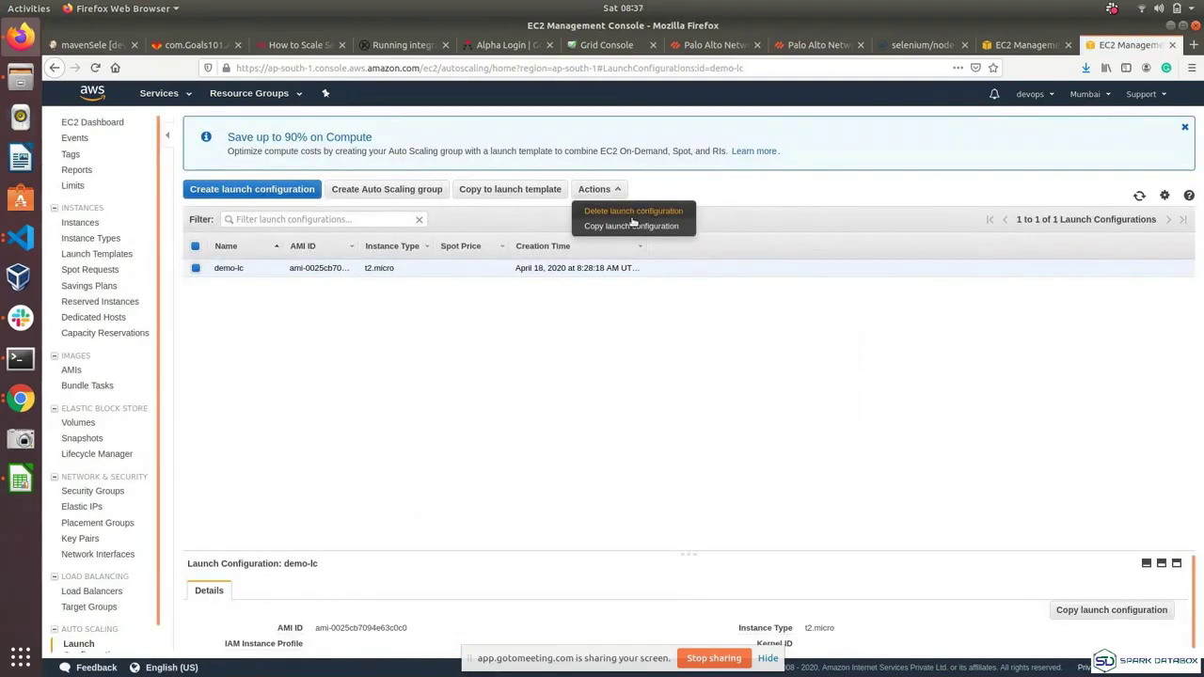
{"action": "left_click", "coordinate": [637, 211]}
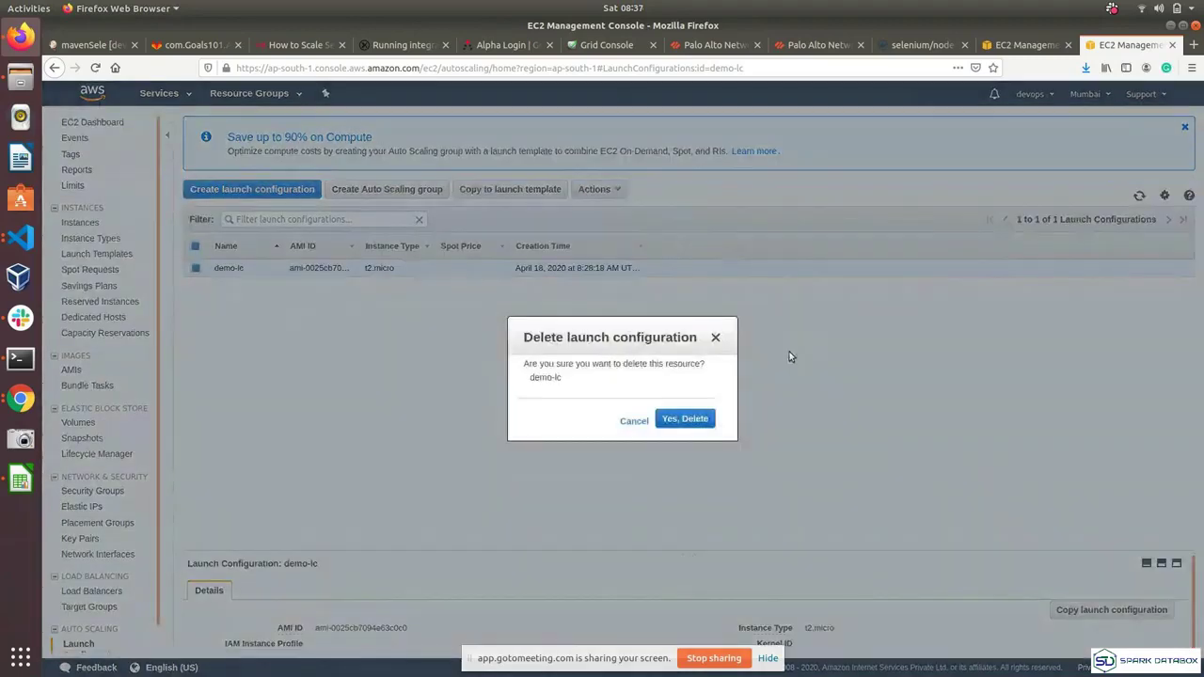
{"action": "left_click", "coordinate": [685, 421]}
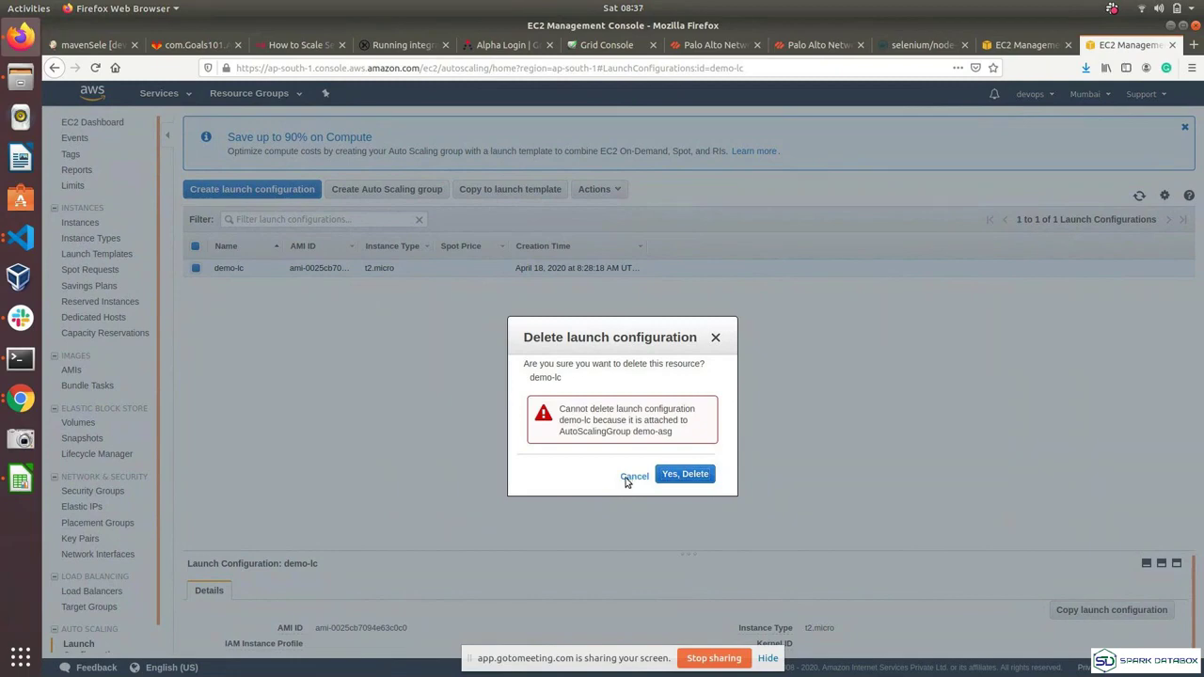
{"action": "left_click", "coordinate": [633, 476]}
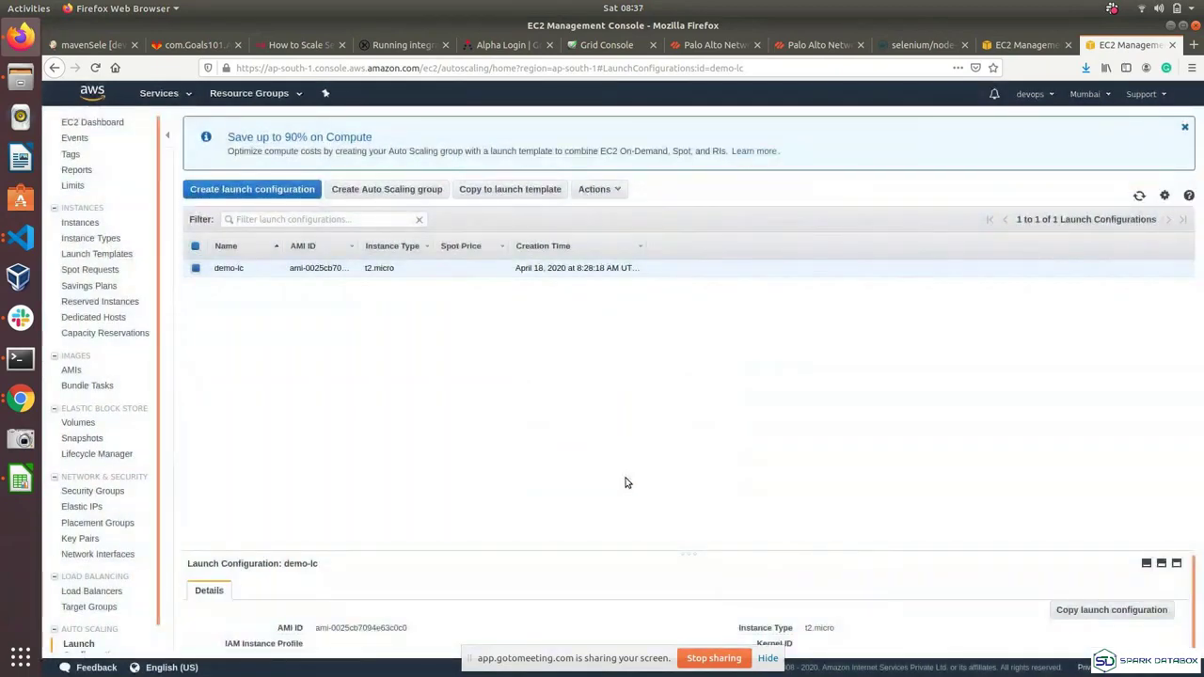
- Delete the Auto Scaling group demo-asg and refresh the group list
{"action": "scroll", "coordinate": [95, 626], "scroll_direction": "down", "scroll_amount": 1}
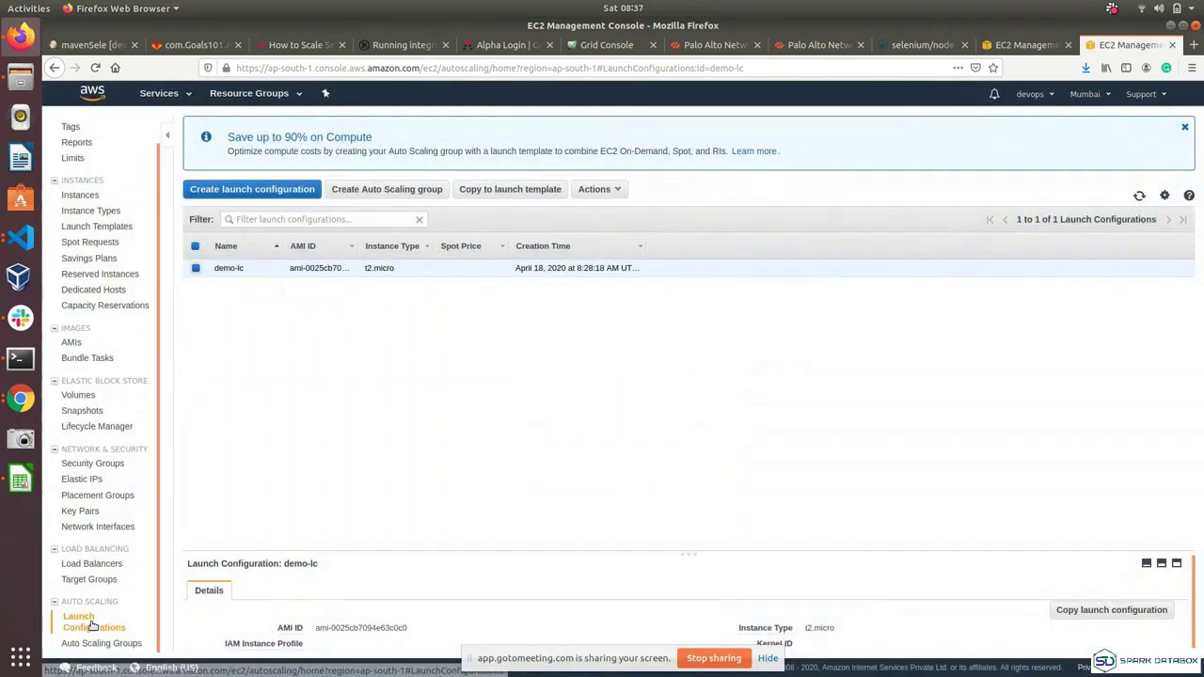
{"action": "left_click", "coordinate": [94, 643]}
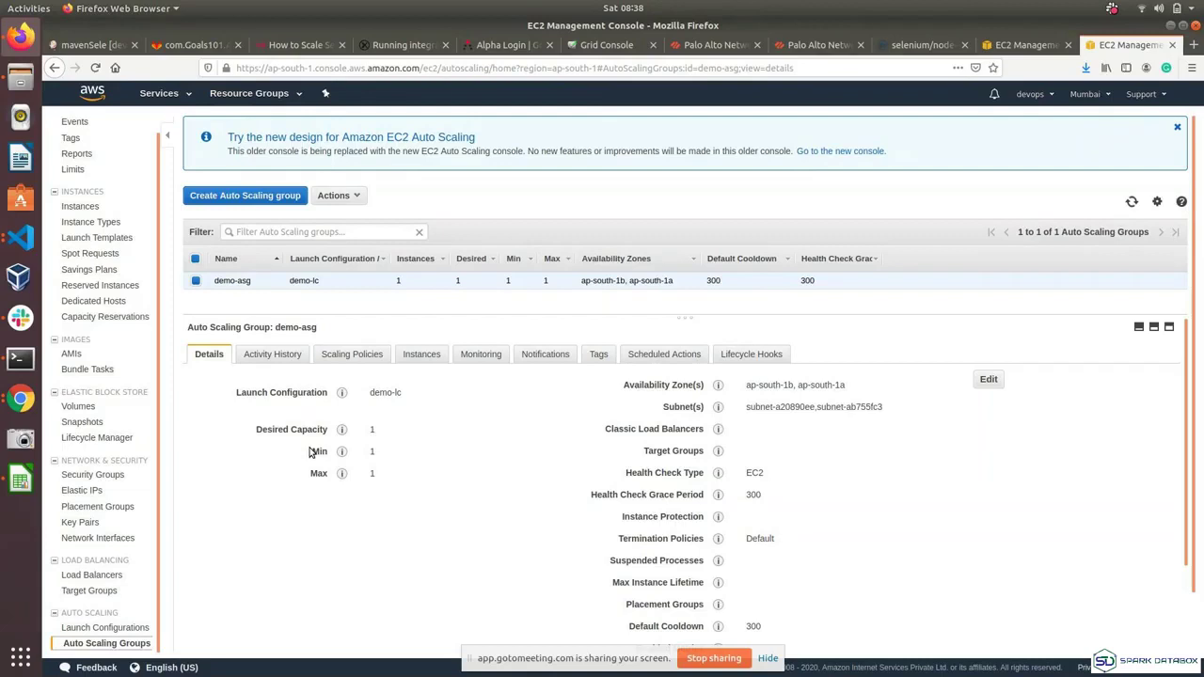
{"action": "left_click", "coordinate": [329, 194]}
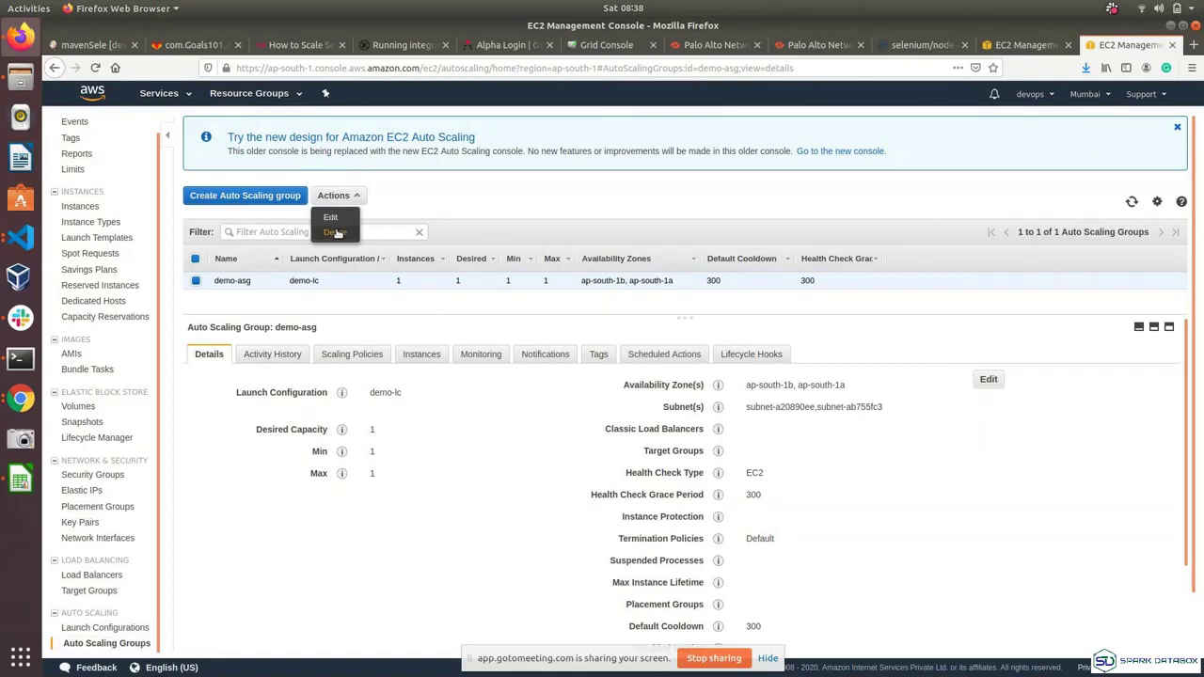
{"action": "left_click", "coordinate": [335, 232]}
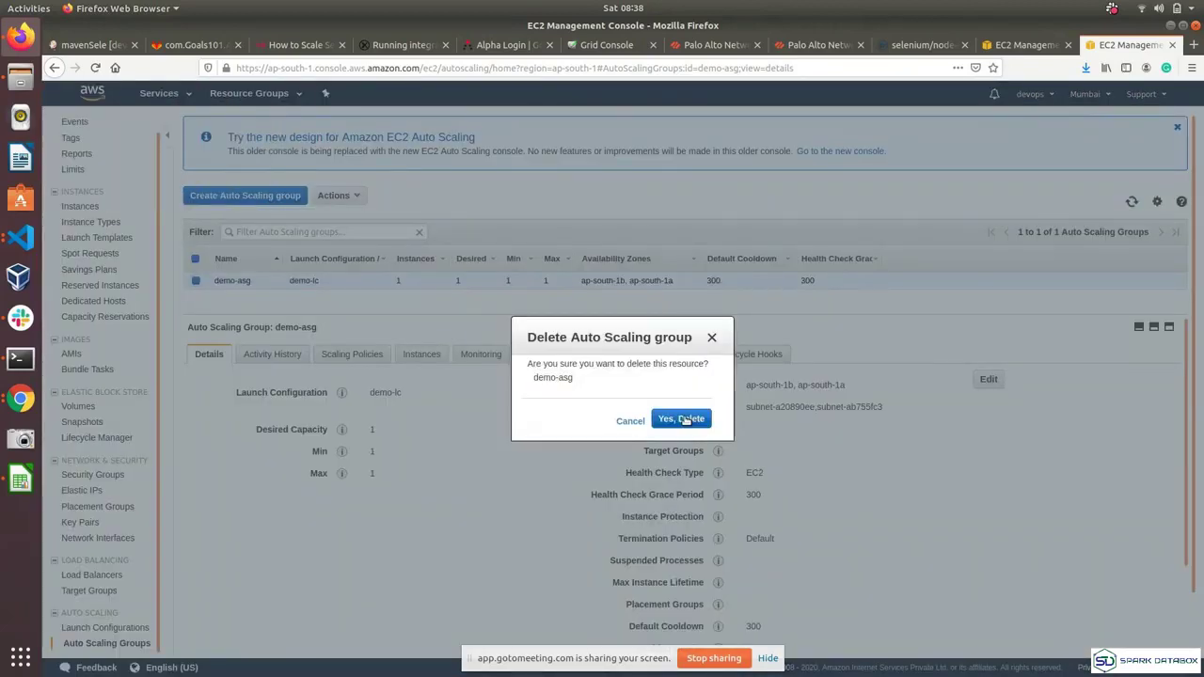
{"action": "left_click", "coordinate": [685, 419]}
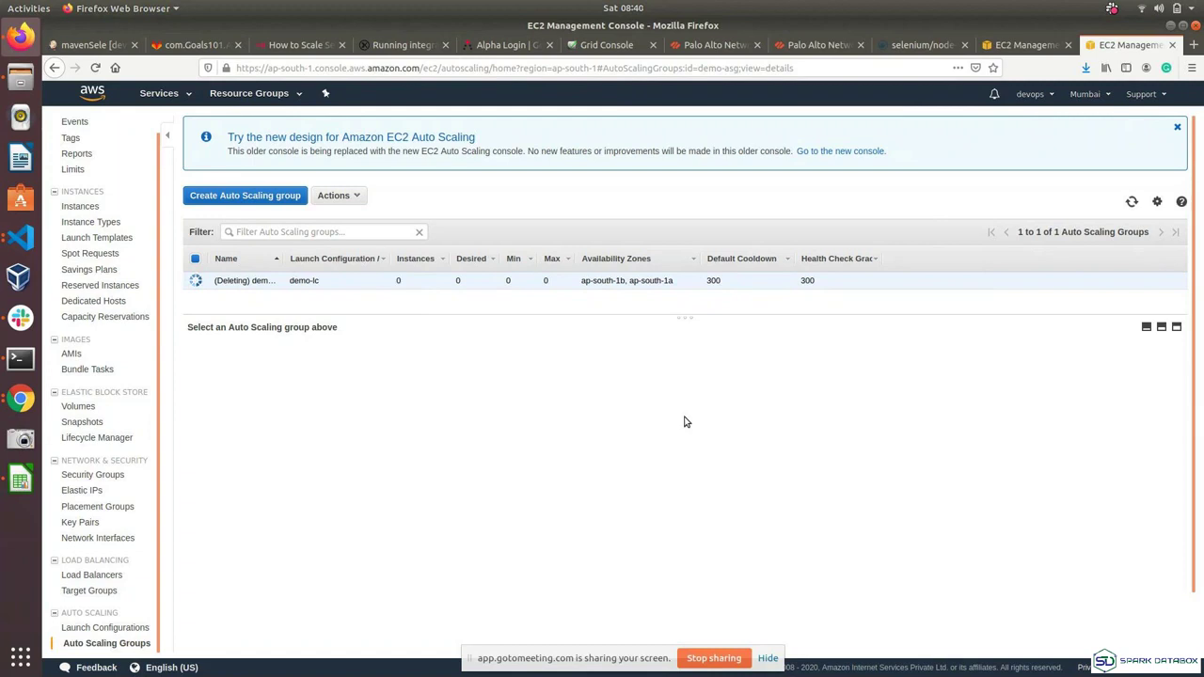
{"action": "left_click", "coordinate": [1133, 204]}
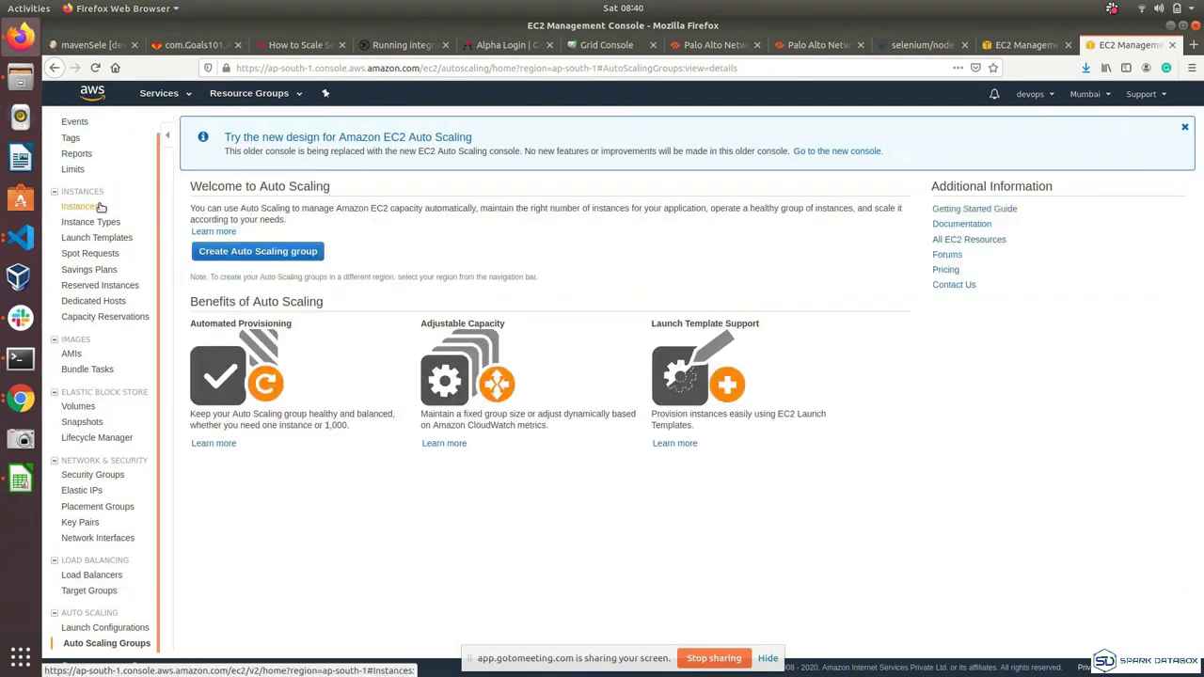
- Check the instance states and the remaining EBS volumes after the cleanup, refreshing the volume list and returning to the instances
{"action": "left_click", "coordinate": [100, 206]}
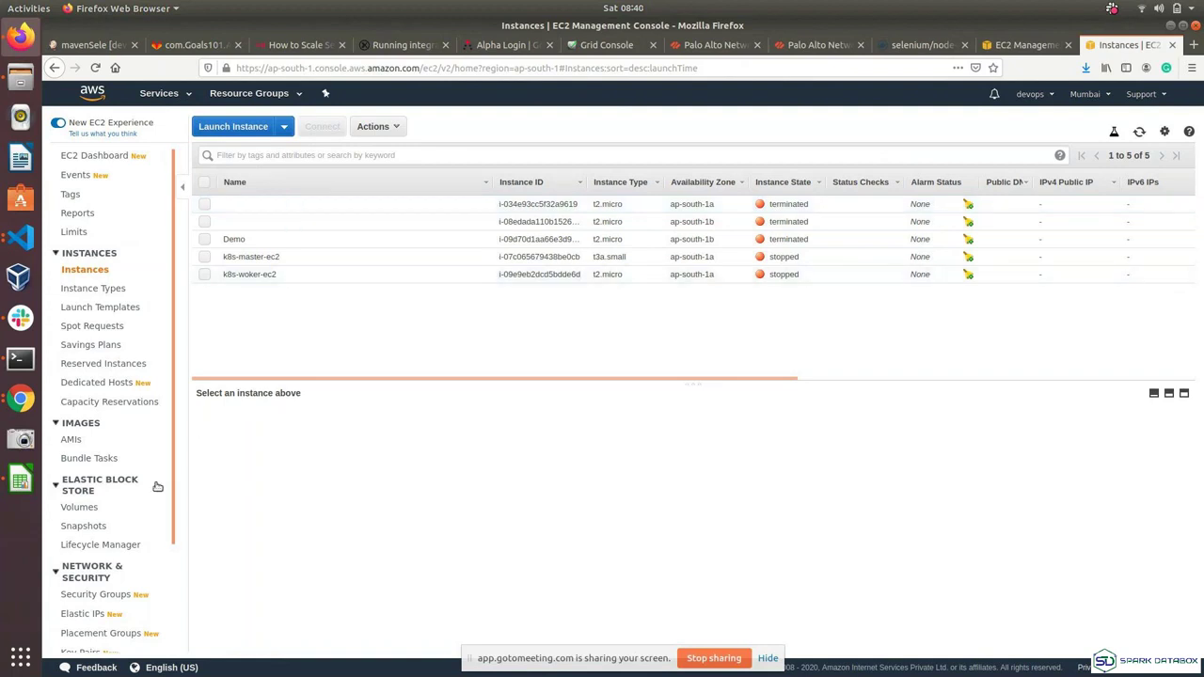
{"action": "left_click", "coordinate": [75, 508]}
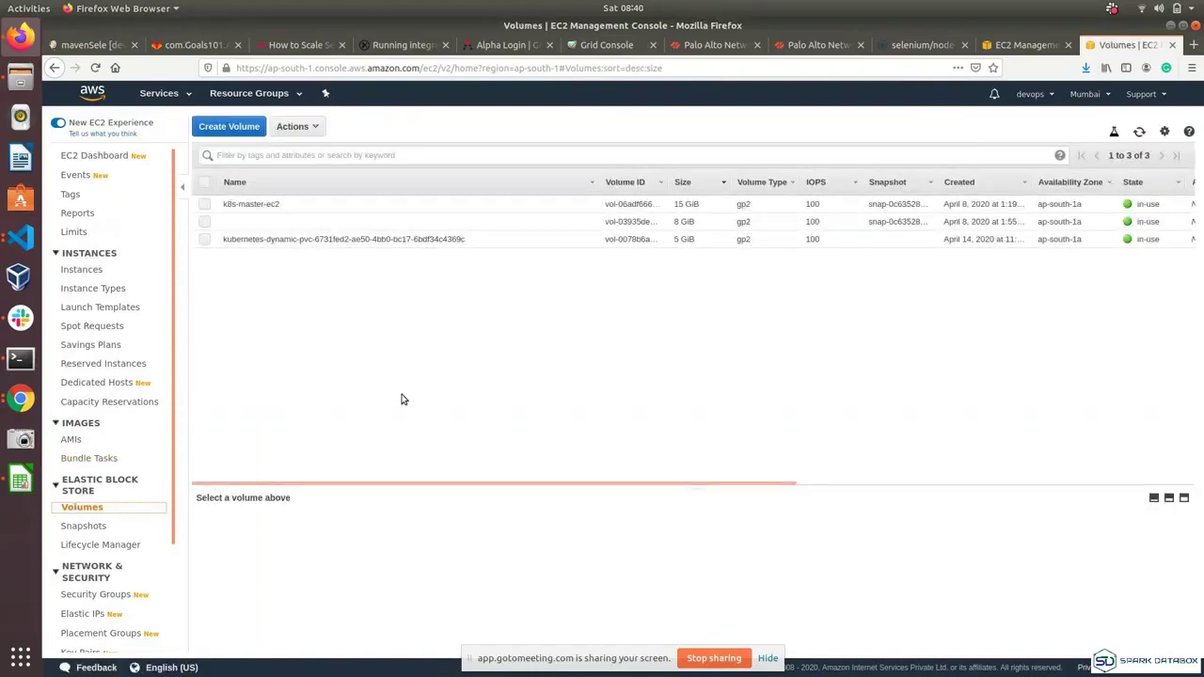
{"action": "left_click", "coordinate": [1140, 133]}
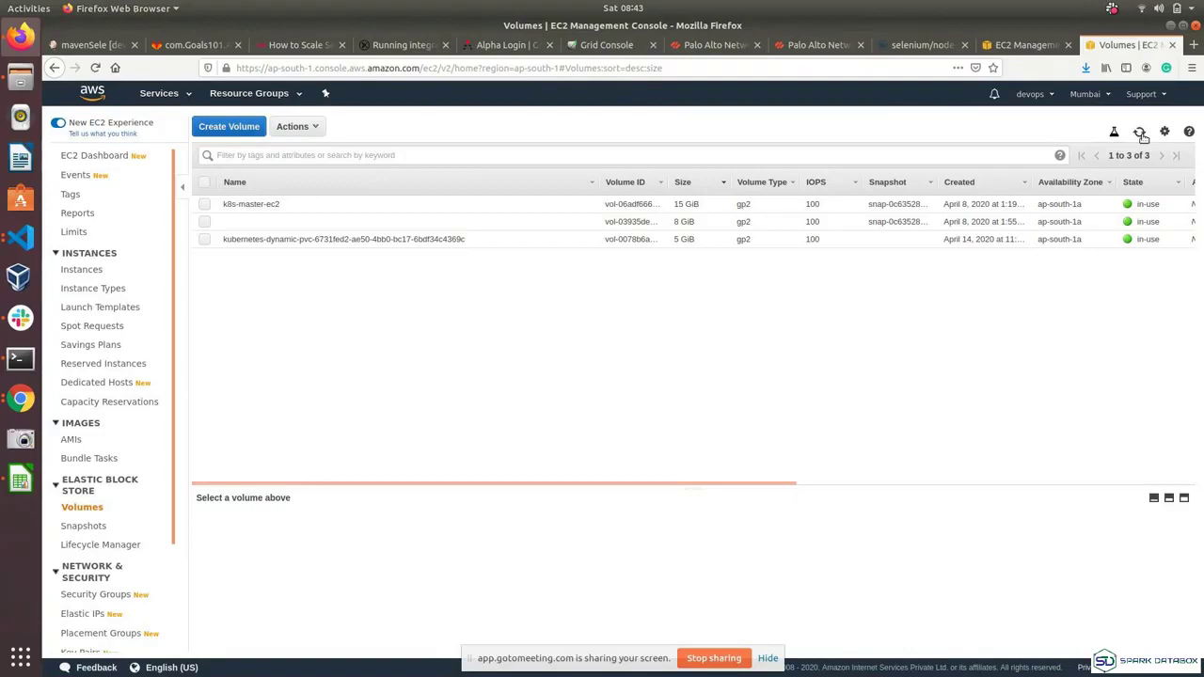
{"action": "left_click", "coordinate": [87, 270]}
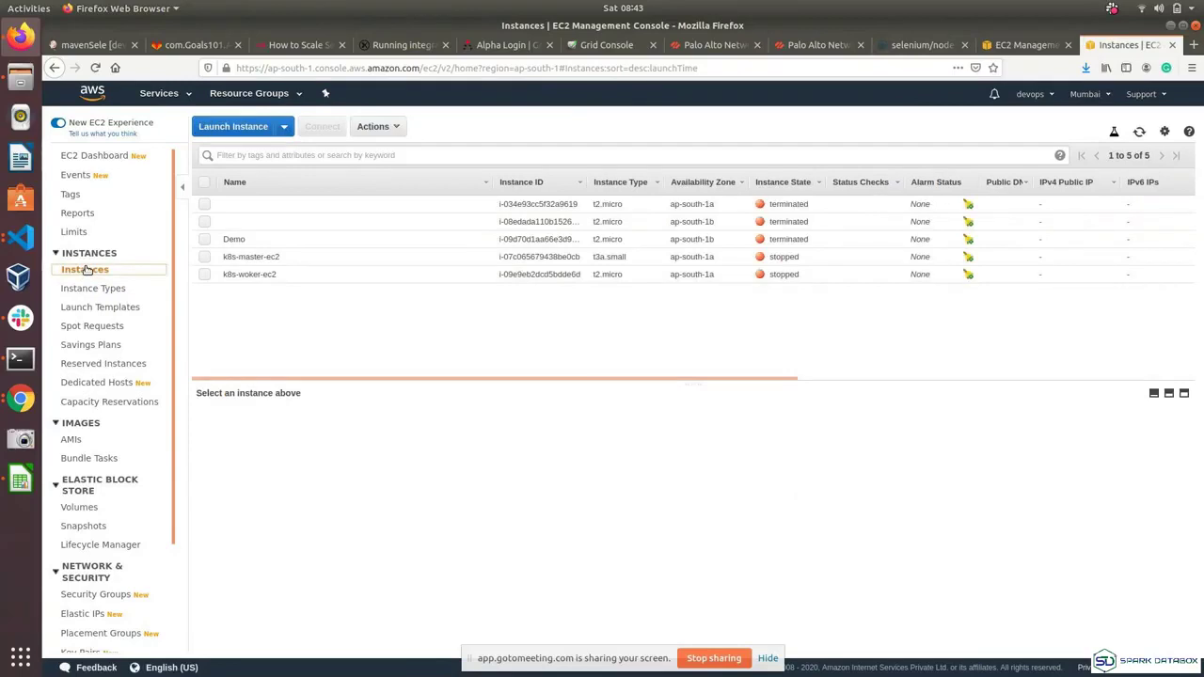
{"action": "left_click", "coordinate": [176, 93]}
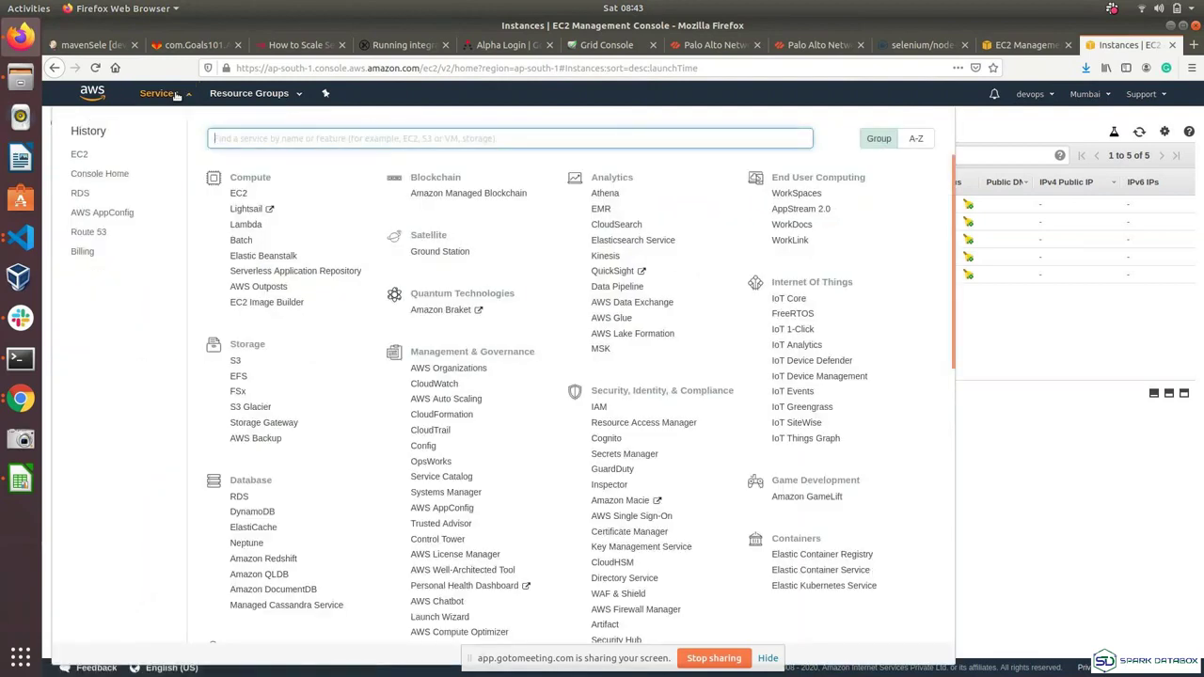
{"action": "left_click", "coordinate": [176, 95]}
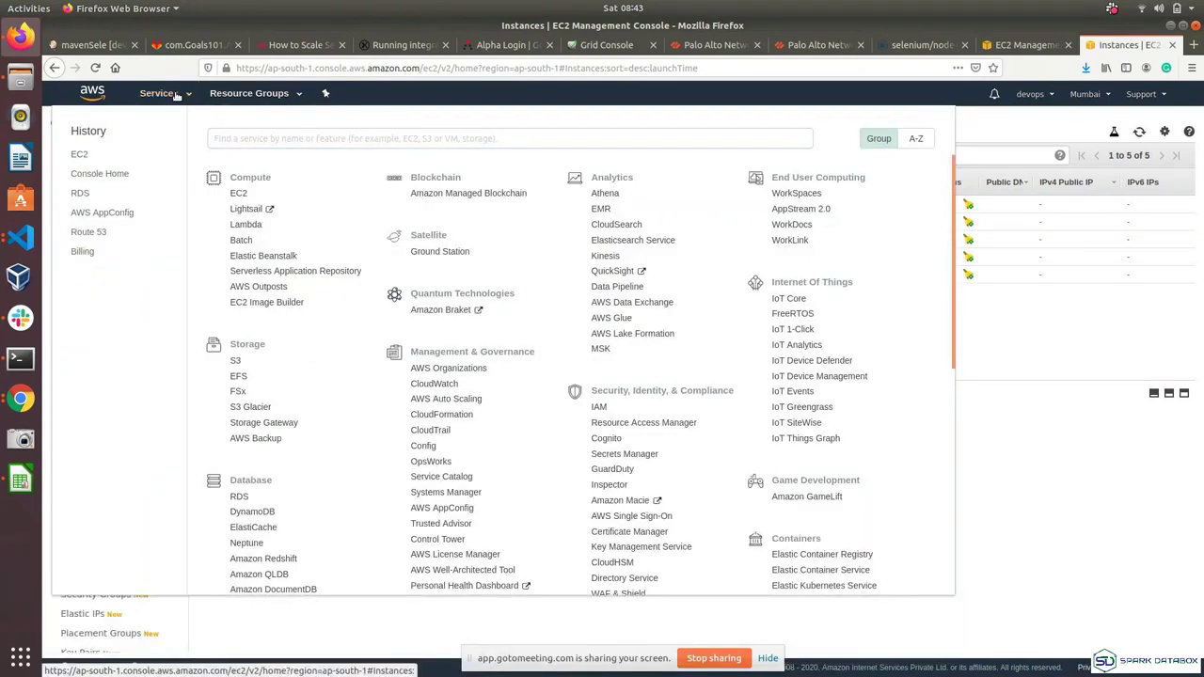